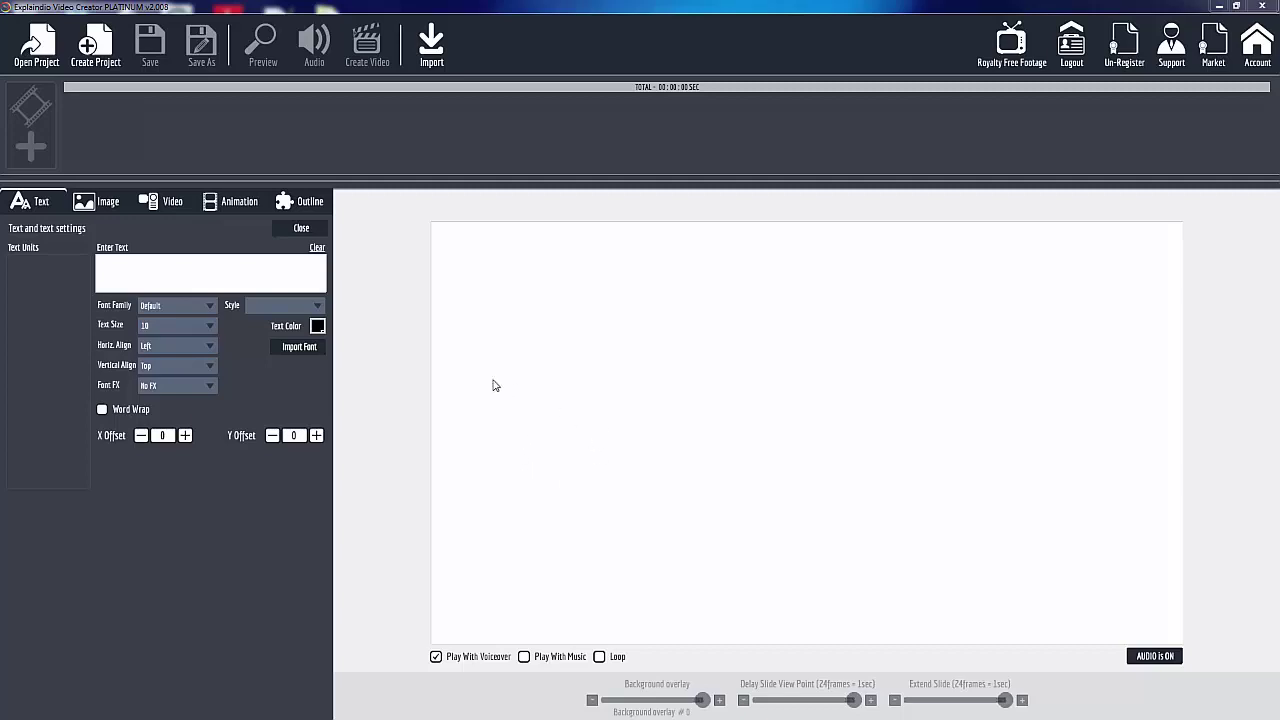
# Create a new project named Trans and start a new blank scene in it.
pyautogui.click(100, 55)
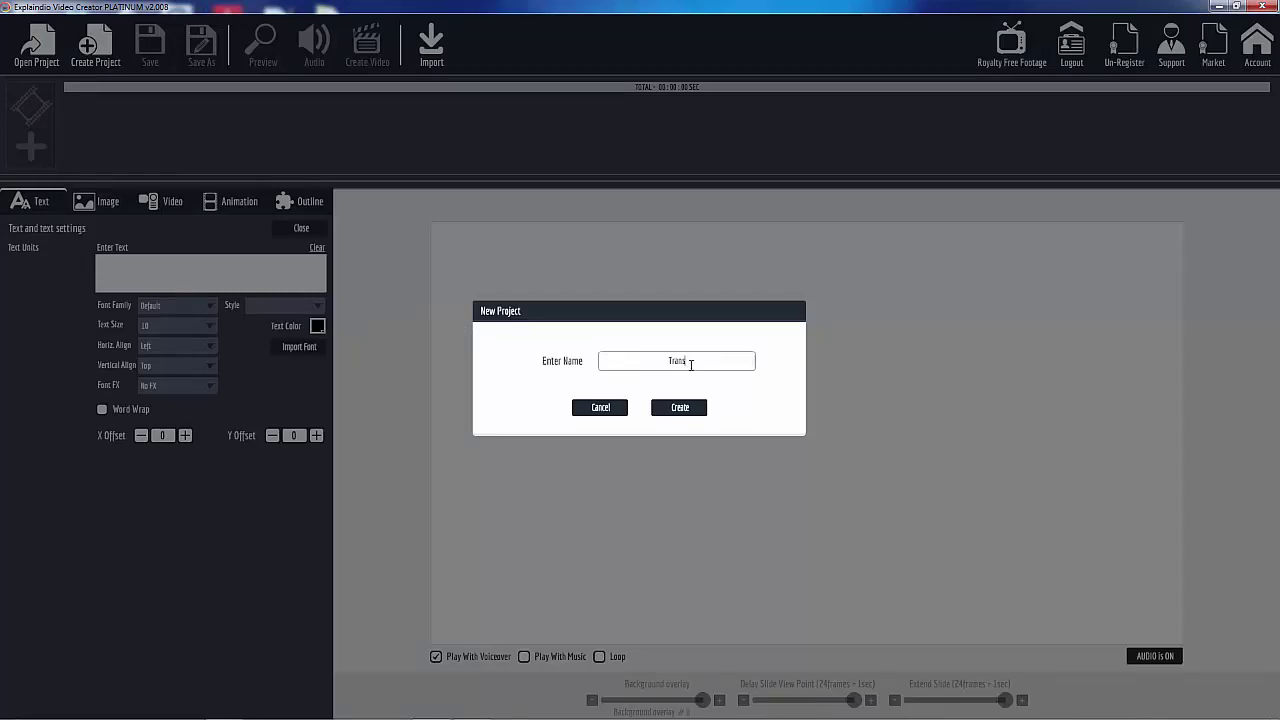
pyautogui.write('Trans')
pyautogui.click(688, 407)
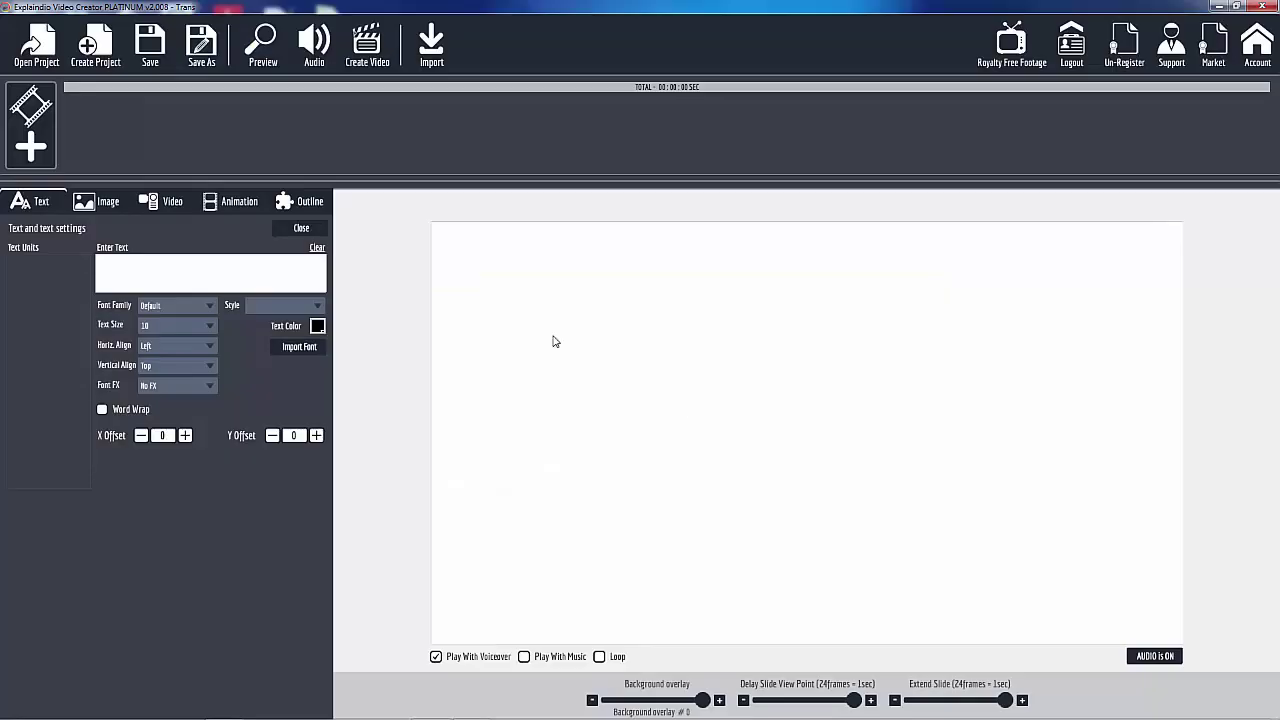
pyautogui.click(27, 156)
pyautogui.click(507, 378)
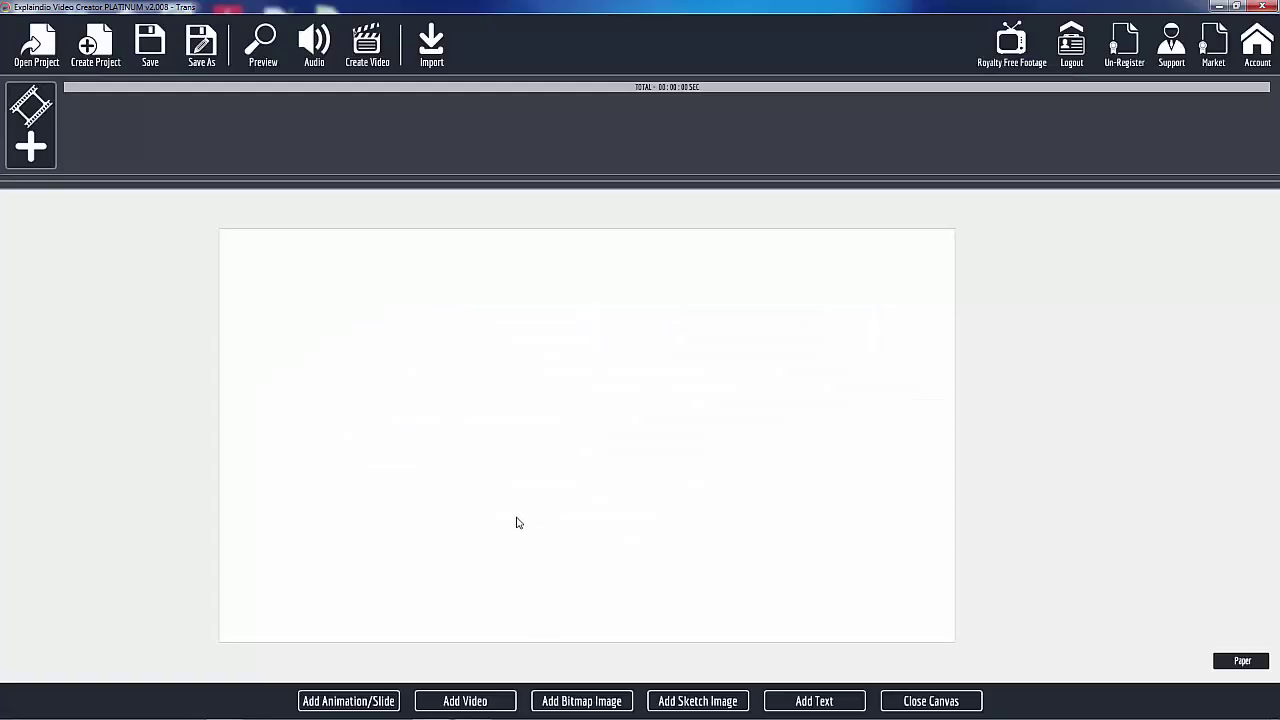
# Add the Explaindio slide Business Woman - 07 from the Char Businesswoman pack to the canvas.
pyautogui.click(358, 700)
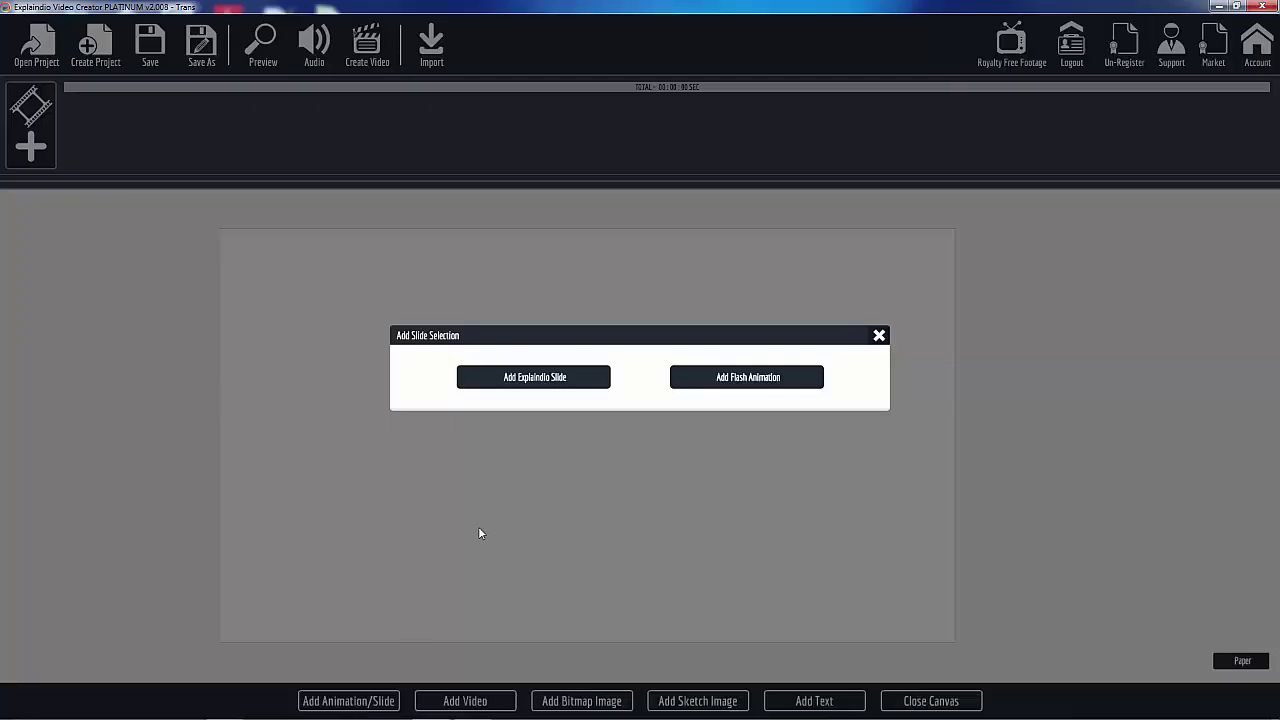
pyautogui.click(535, 378)
pyautogui.scroll(-5, 460, 450)
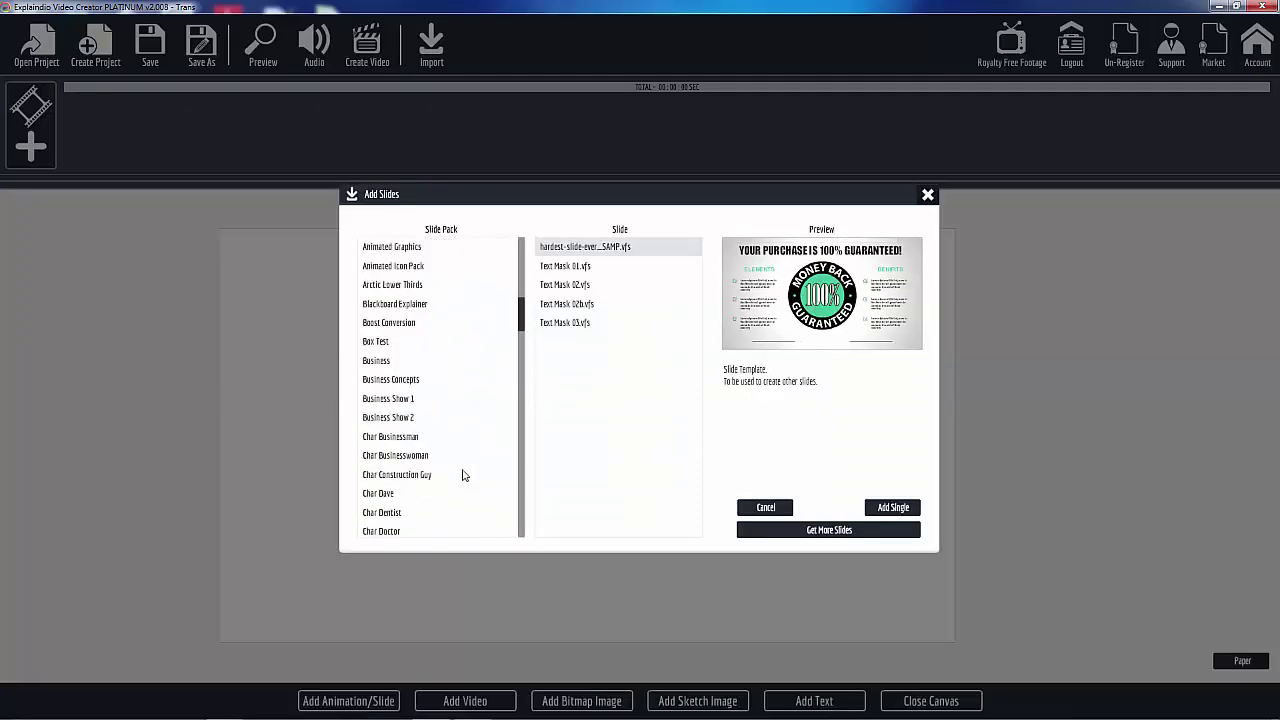
pyautogui.scroll(-3, 460, 450)
pyautogui.click(425, 372)
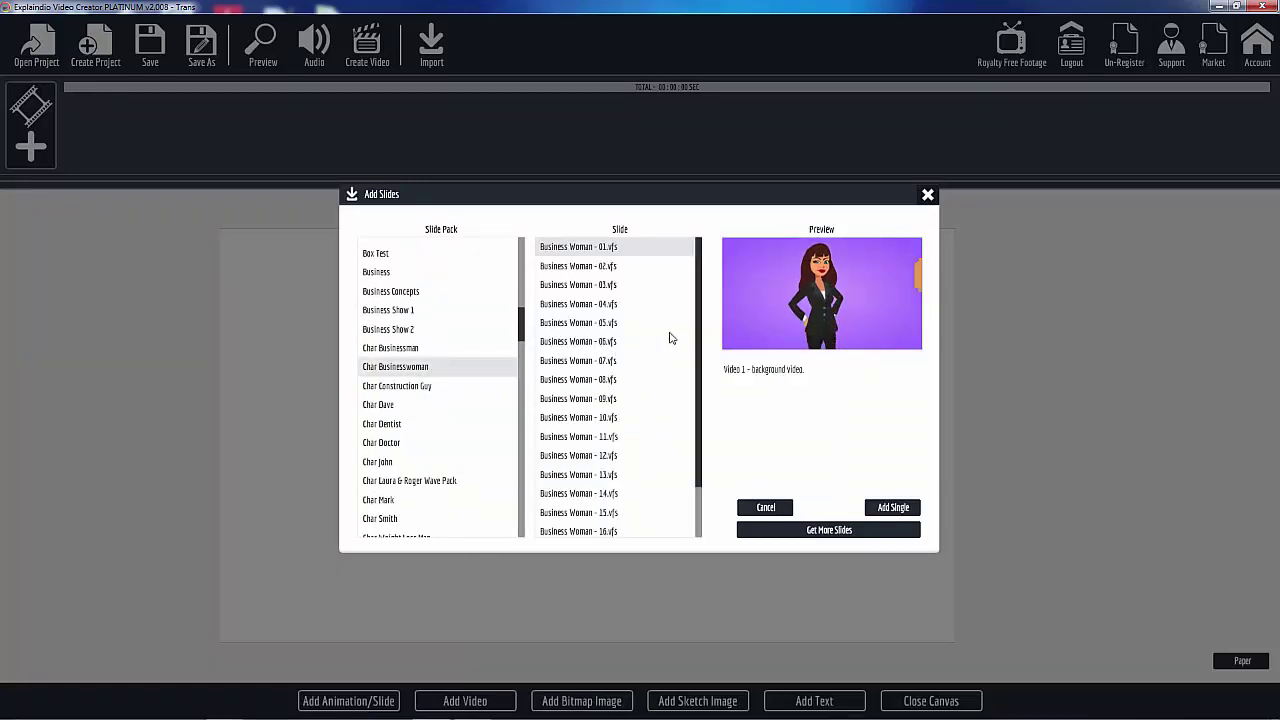
pyautogui.click(601, 440)
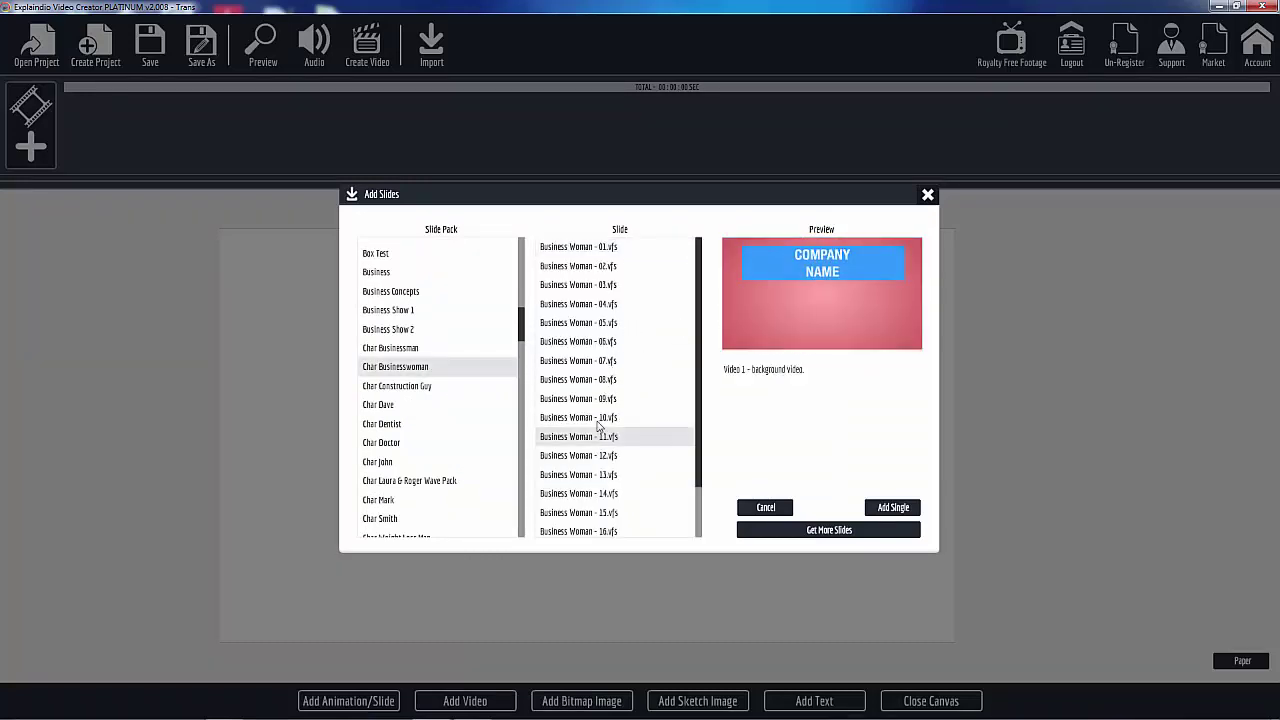
pyautogui.click(585, 362)
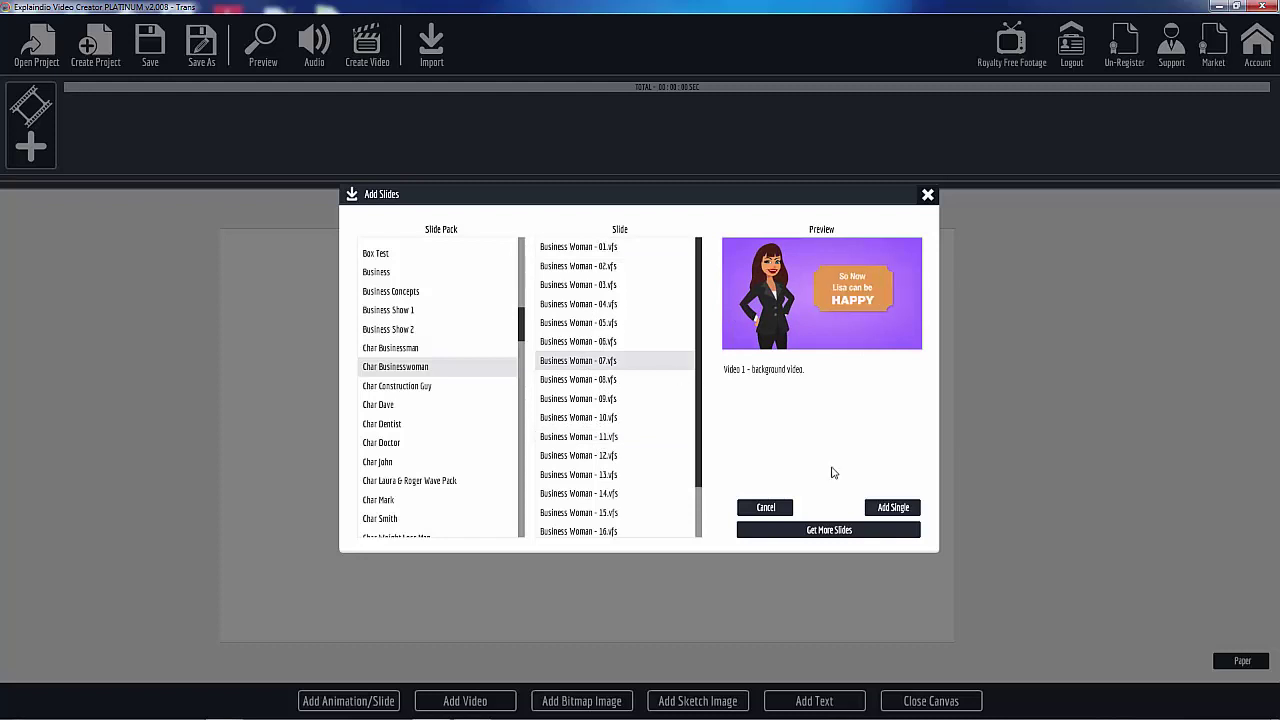
pyautogui.click(893, 508)
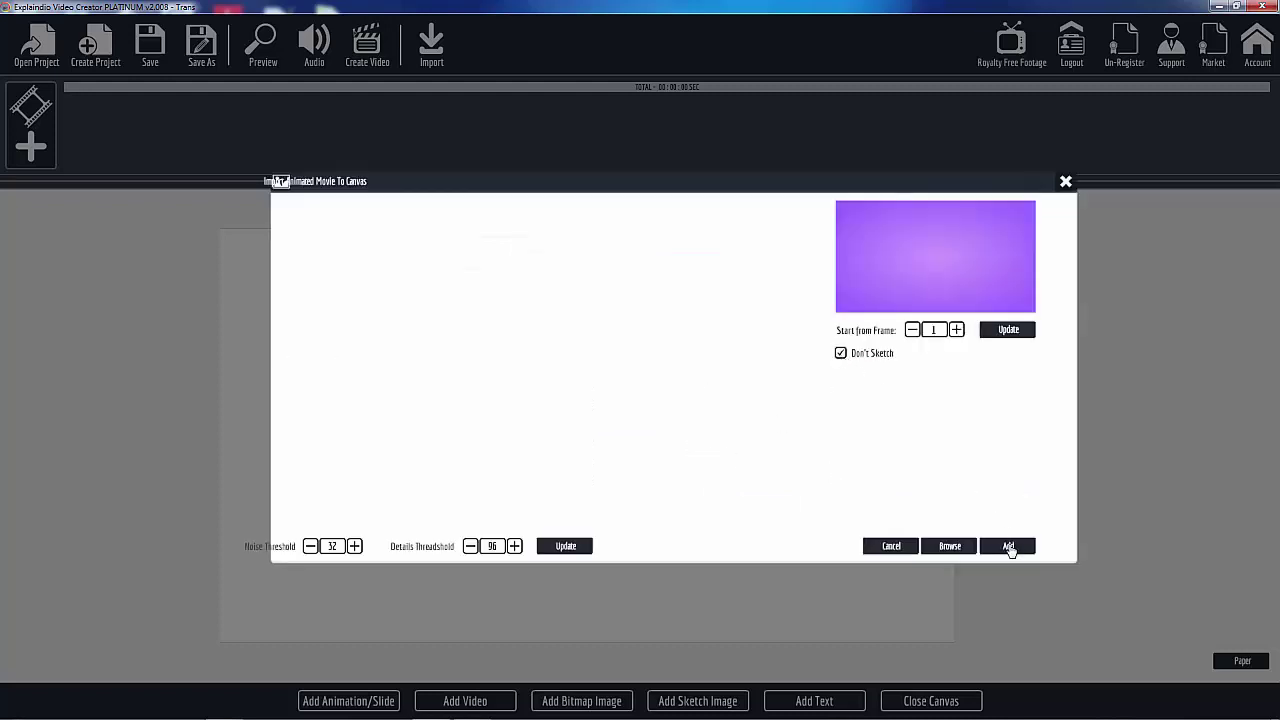
pyautogui.click(1008, 546)
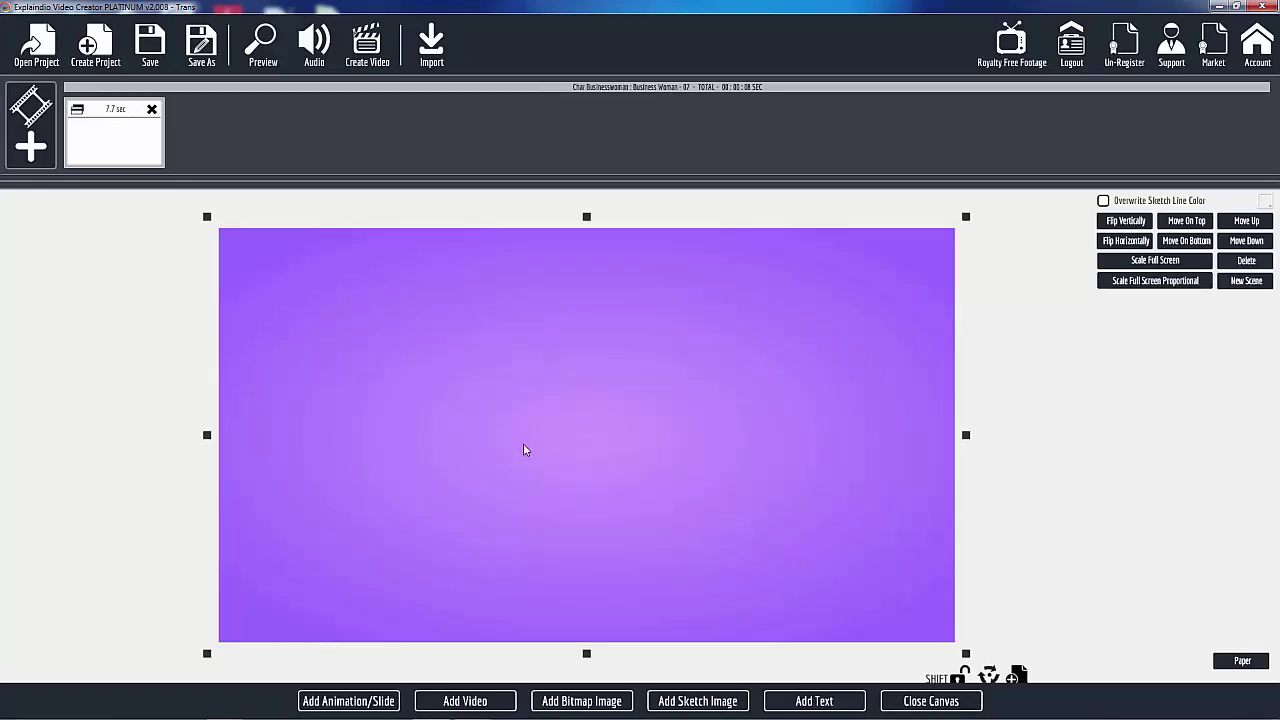
# Add the bar chart sketch image, shrink it and place it in the lower-right corner of the purple slide.
pyautogui.click(693, 700)
pyautogui.click(730, 343)
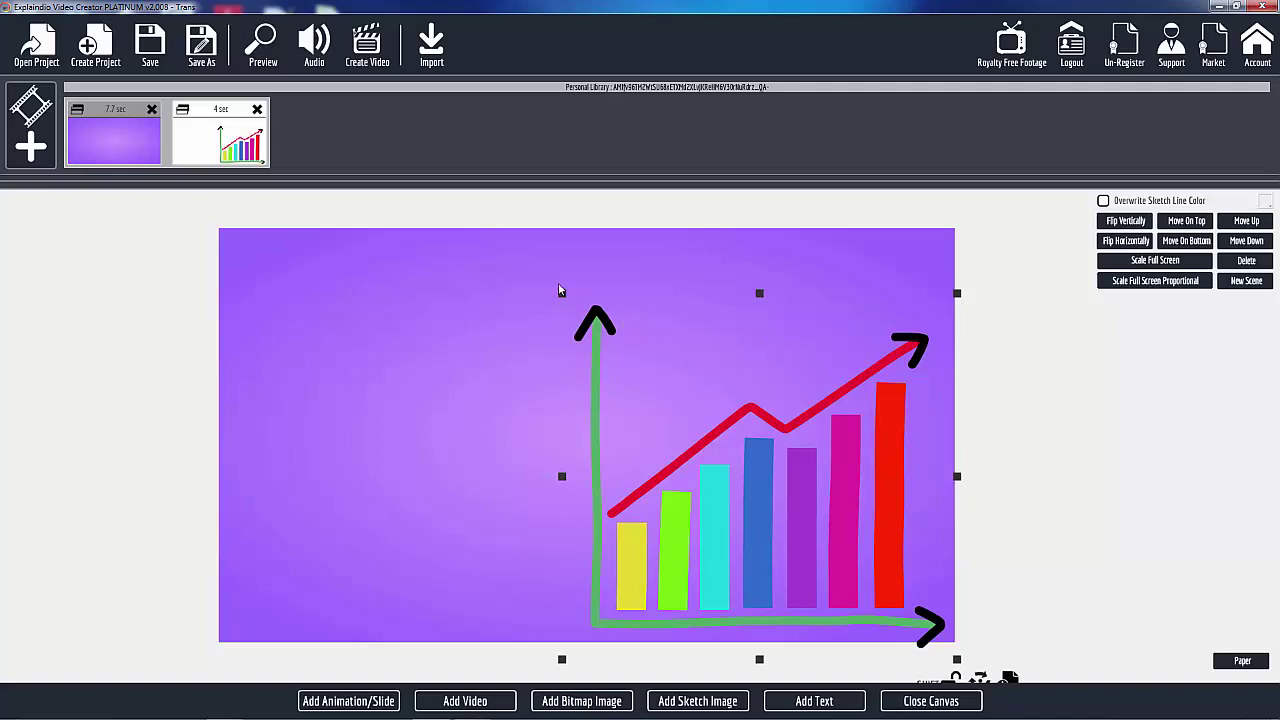
pyautogui.moveTo(561, 294); pyautogui.dragTo(631, 357)
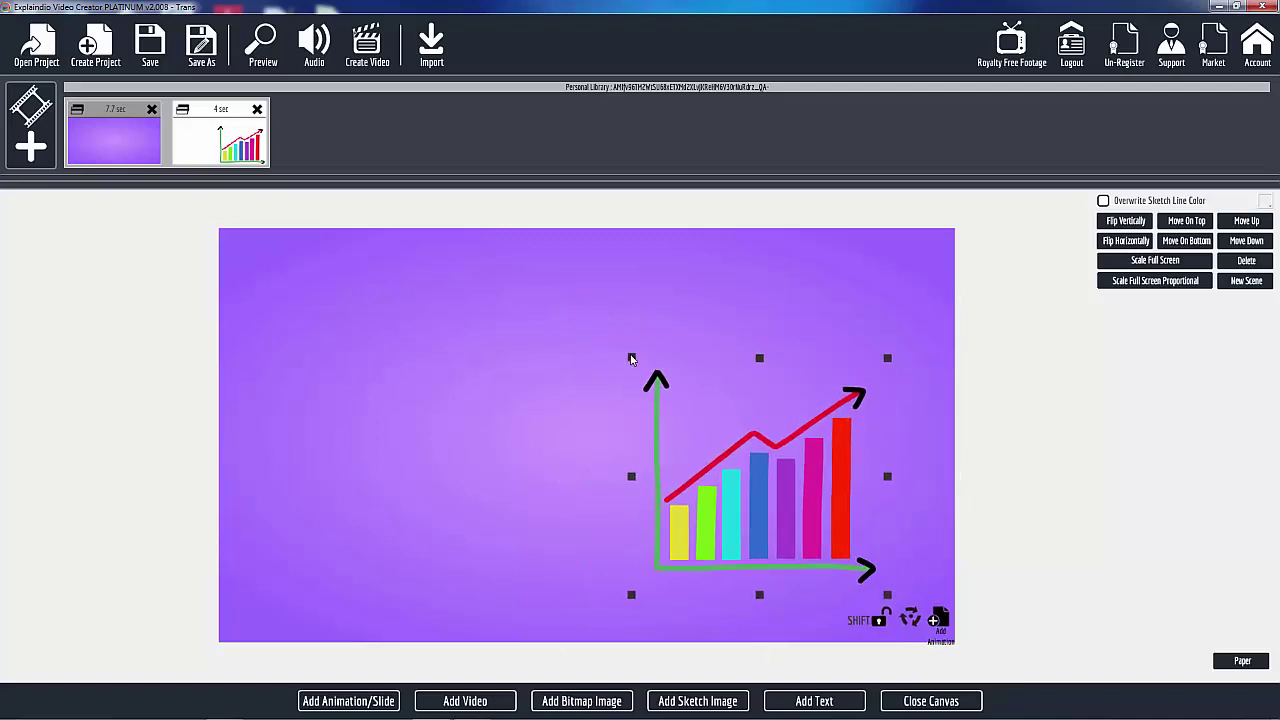
pyautogui.moveTo(756, 490); pyautogui.dragTo(814, 542)
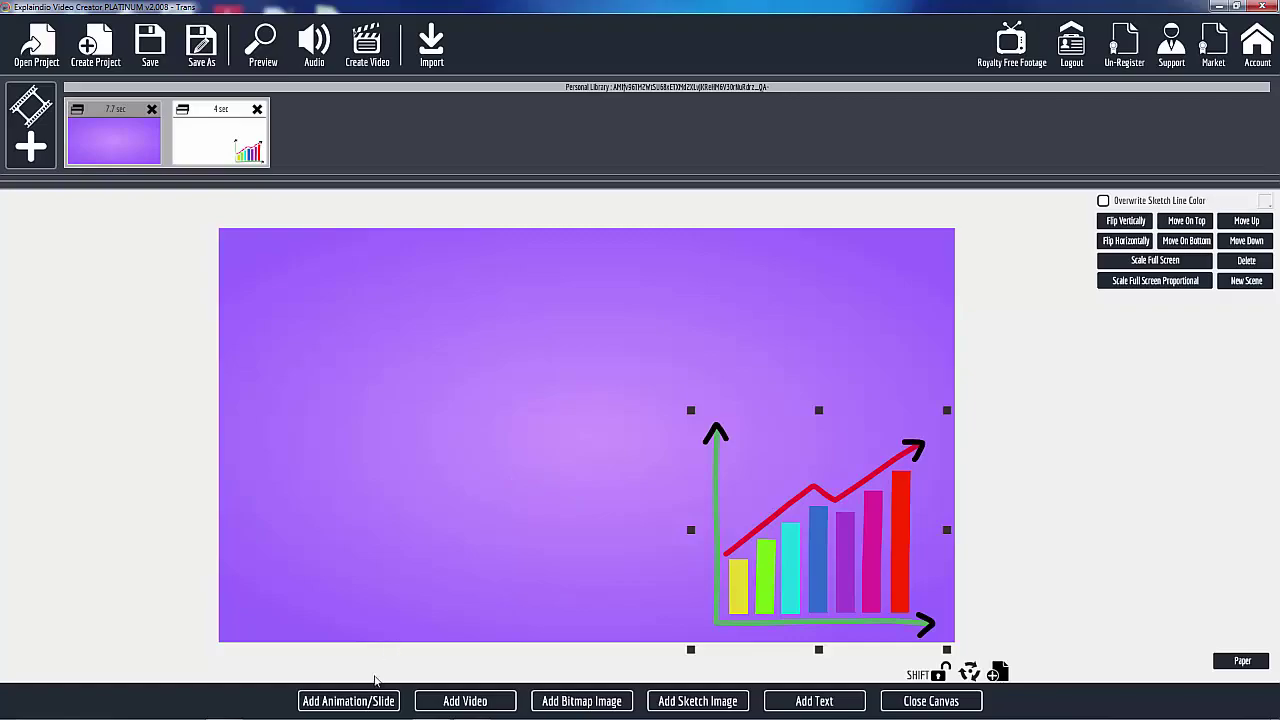
# Import the Flash animation Trans_II-01 Start from the Trans II Segments folder under SWF Files on drive J: and scale it to full screen.
pyautogui.click(360, 703)
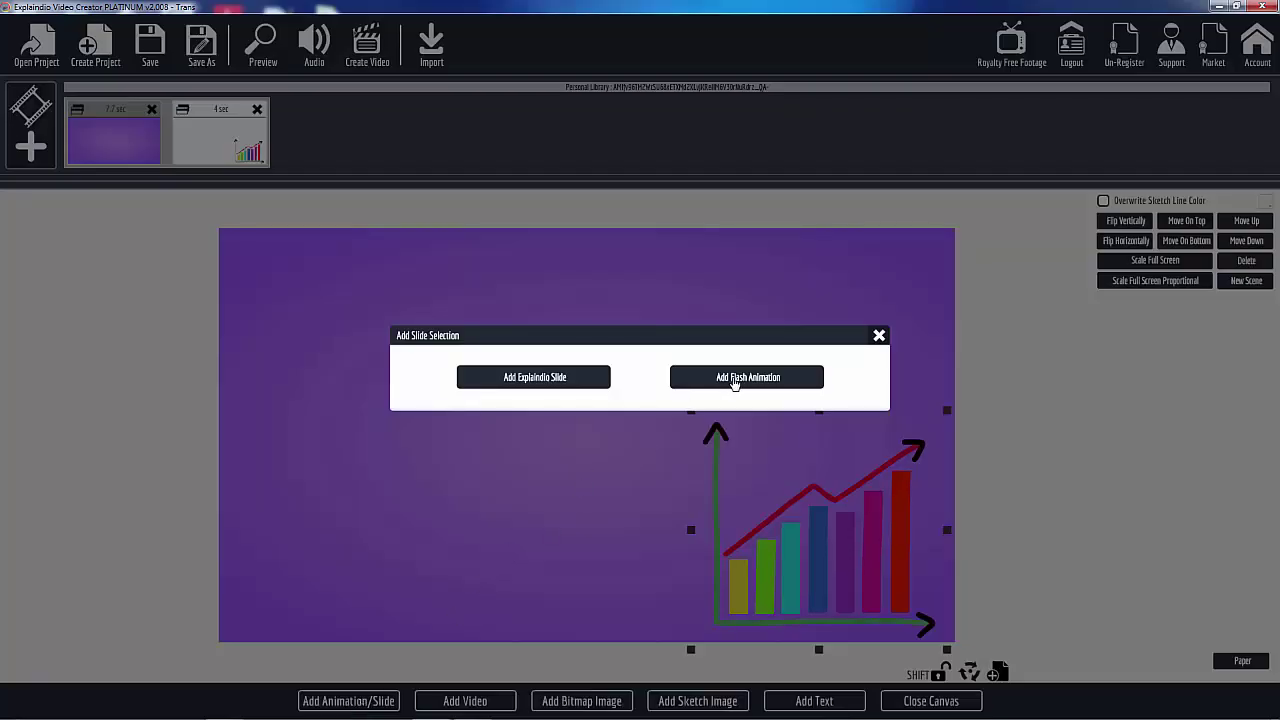
pyautogui.click(734, 384)
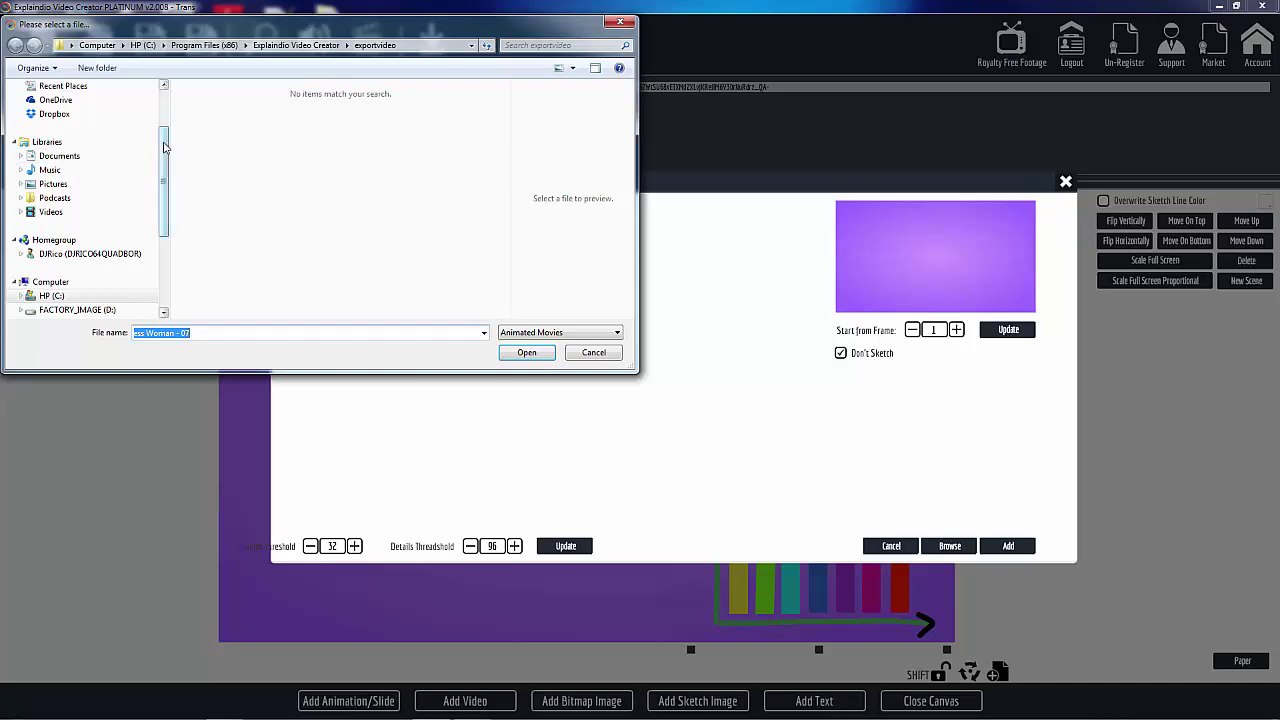
pyautogui.moveTo(165, 155); pyautogui.dragTo(165, 205)
pyautogui.click(65, 226)
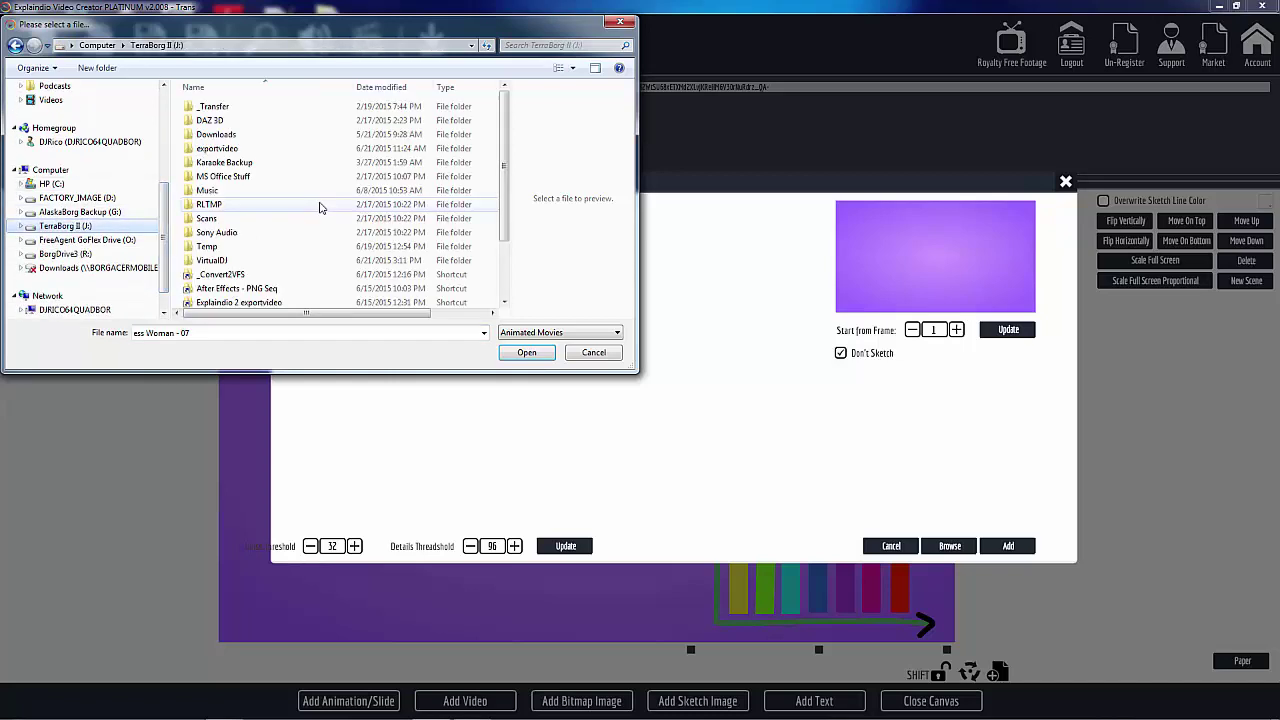
pyautogui.moveTo(504, 162); pyautogui.dragTo(504, 210)
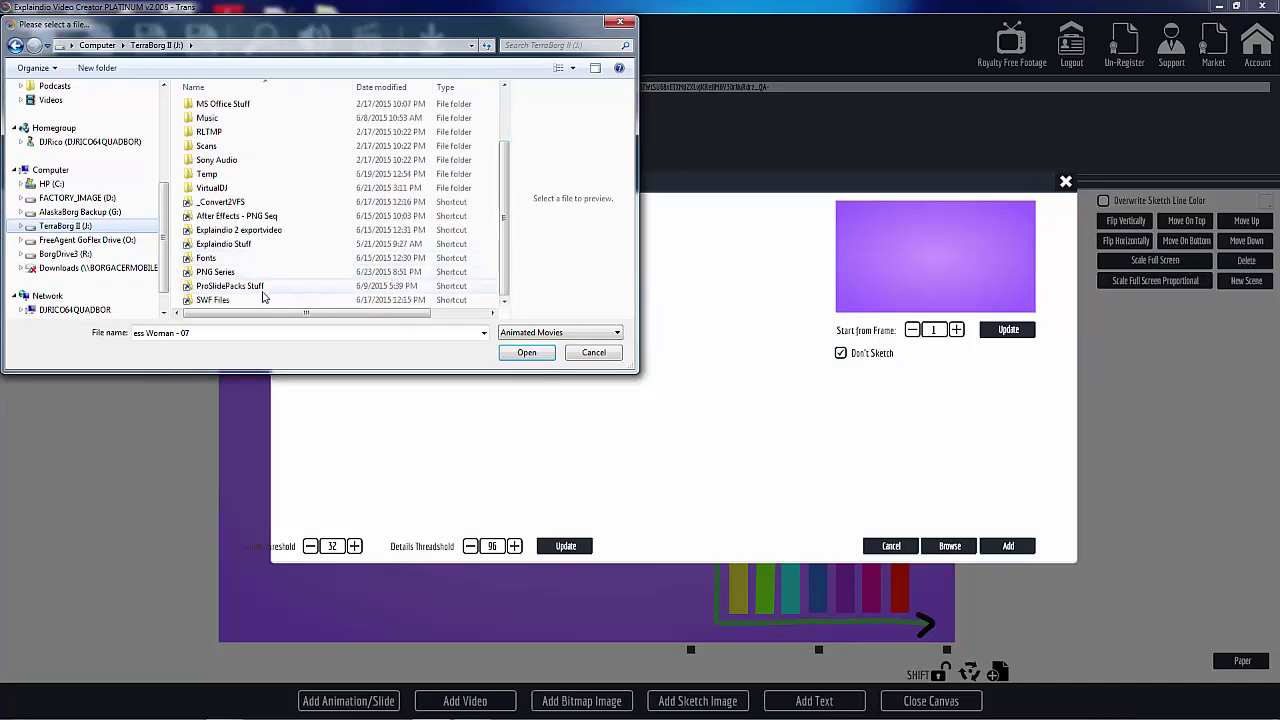
pyautogui.doubleClick(212, 301)
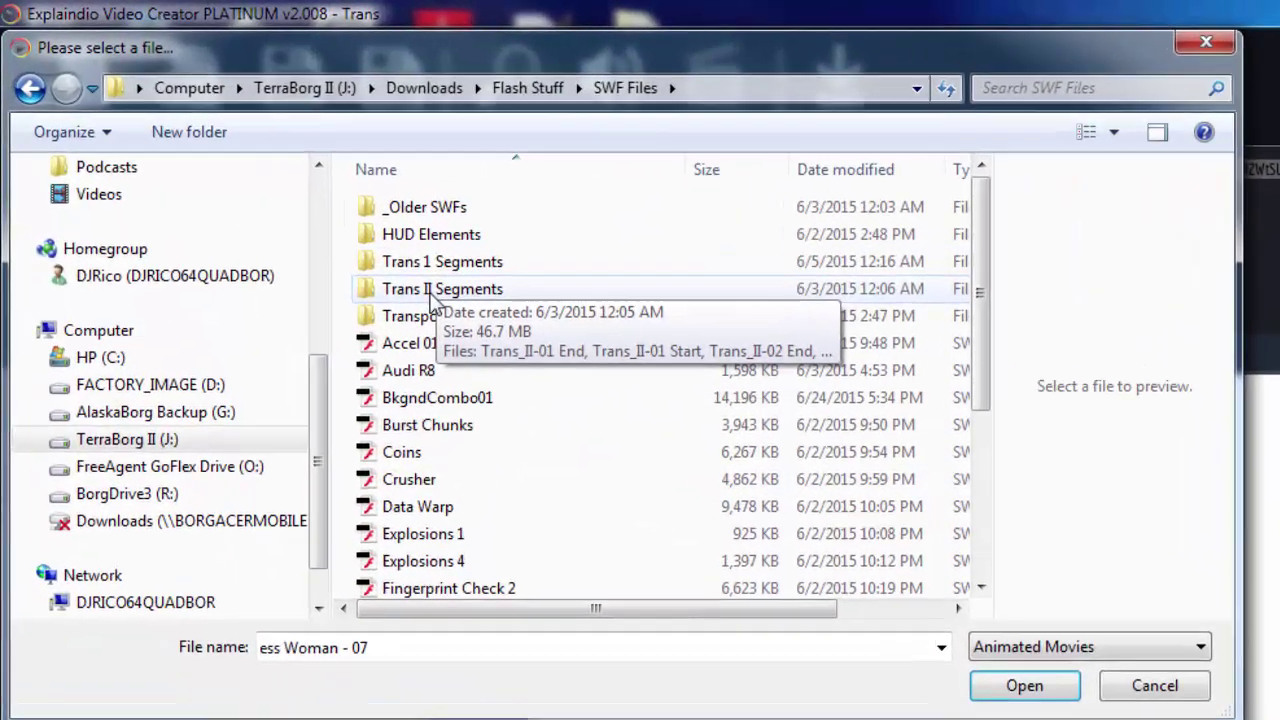
pyautogui.doubleClick(432, 294)
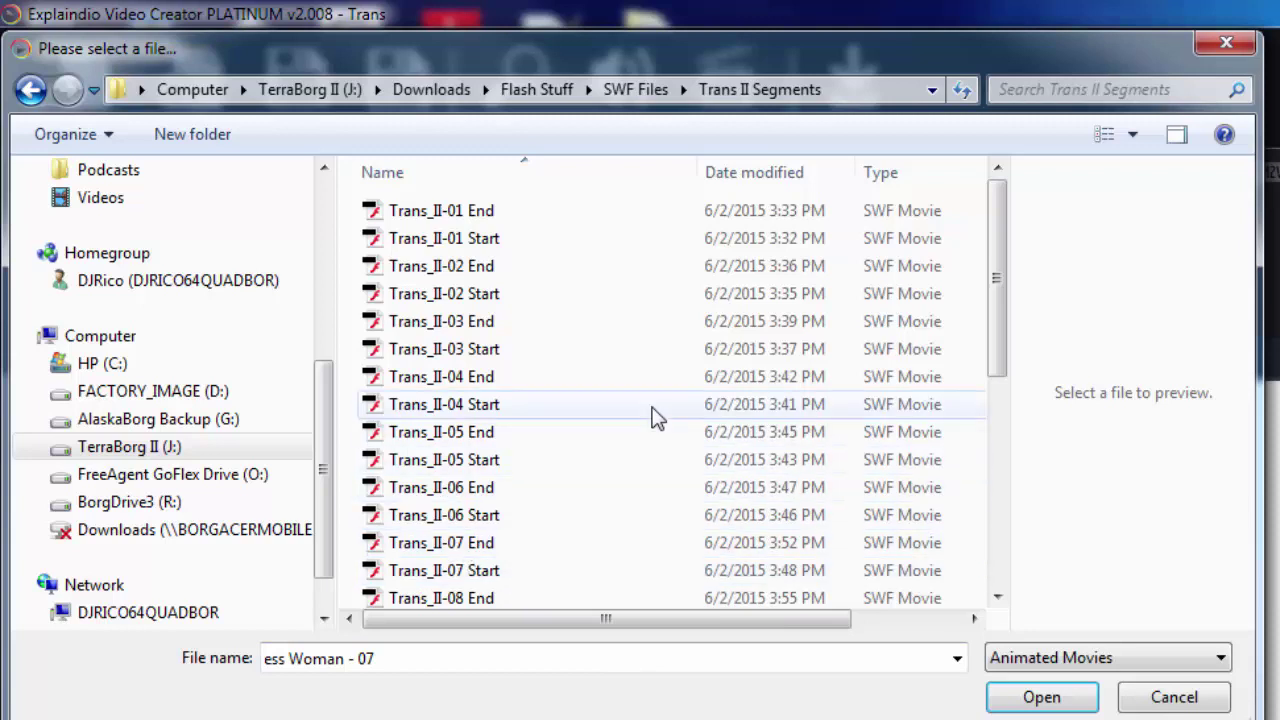
pyautogui.click(445, 245)
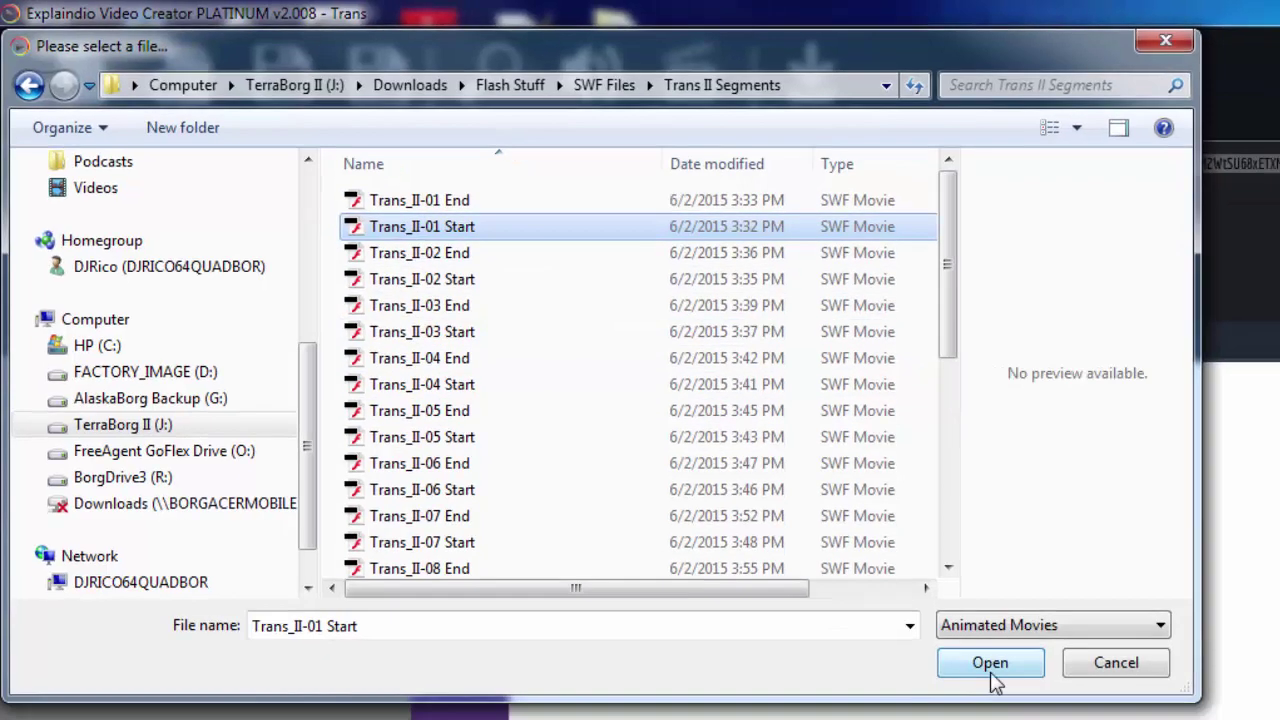
pyautogui.click(1041, 697)
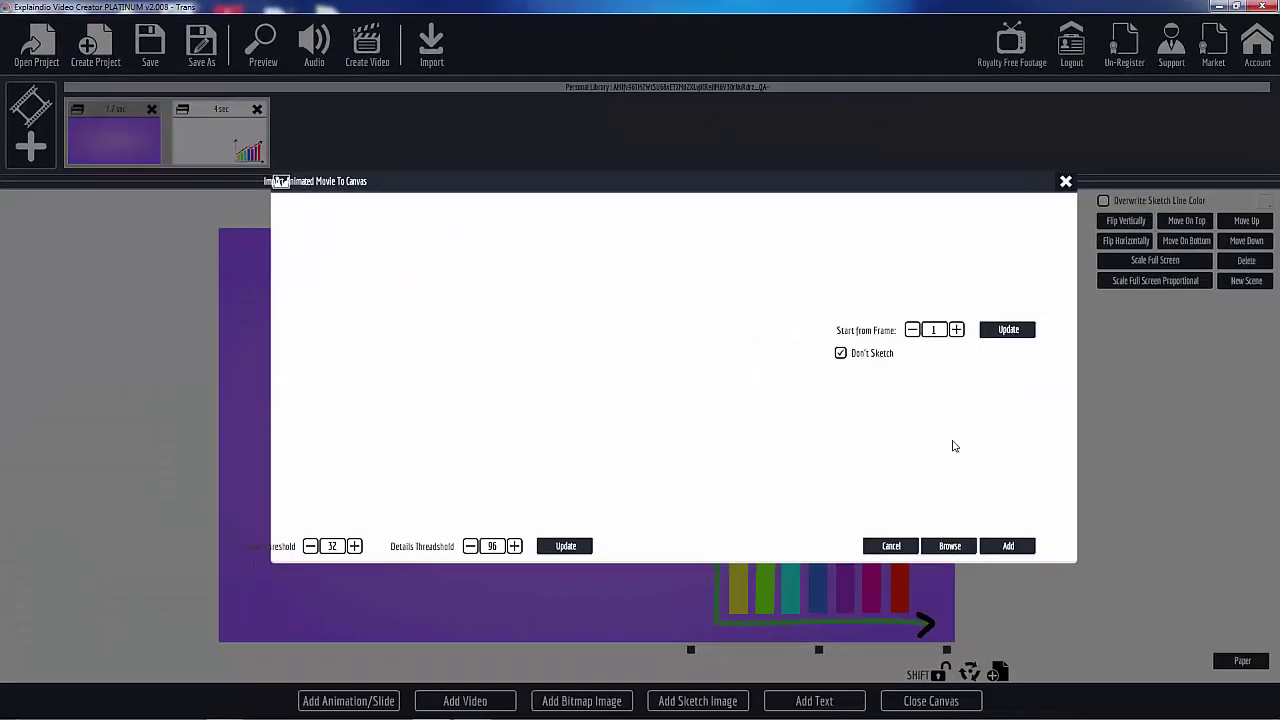
pyautogui.click(1012, 549)
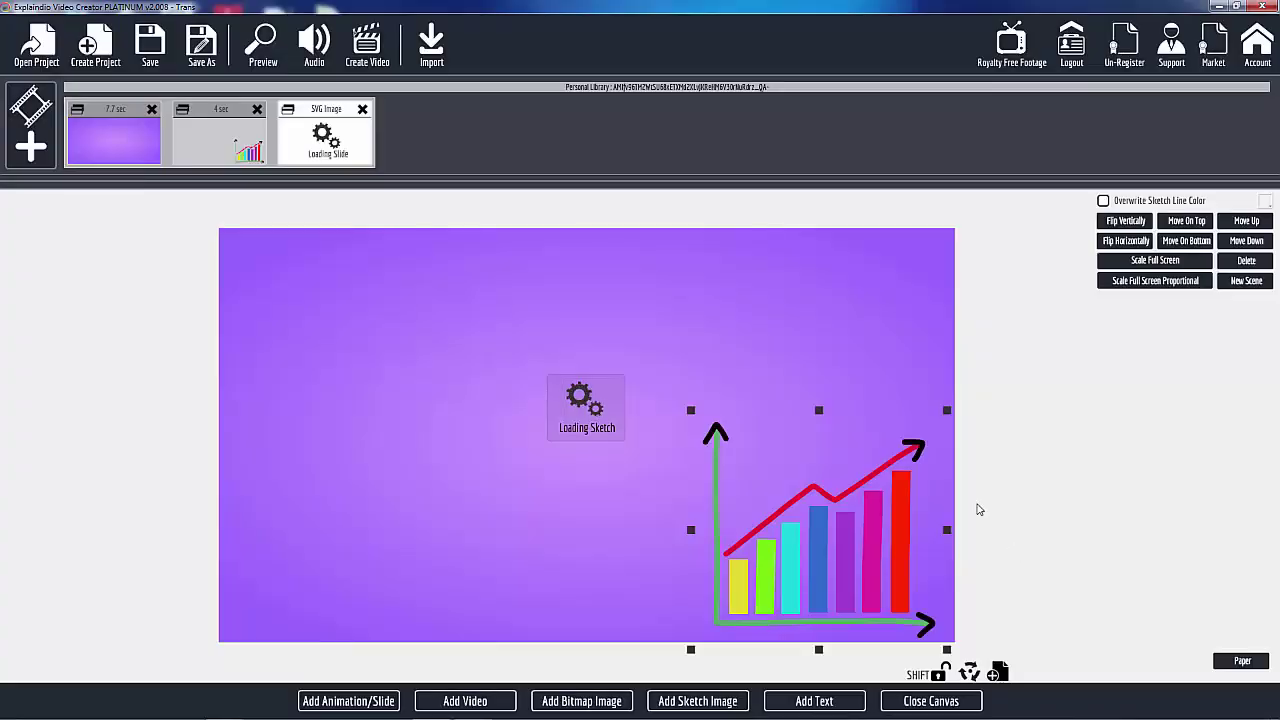
pyautogui.click(1129, 265)
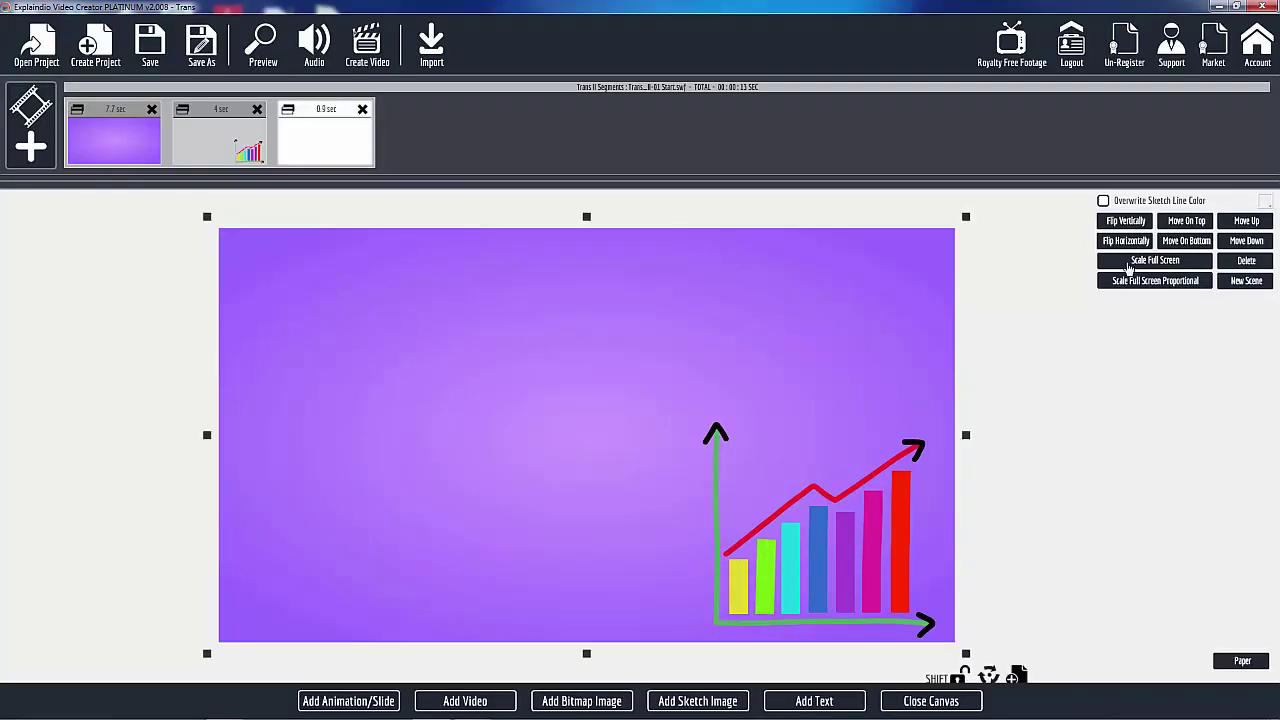
# Close the canvas and preview the scene to check how the transition covers the background and chart.
pyautogui.click(920, 702)
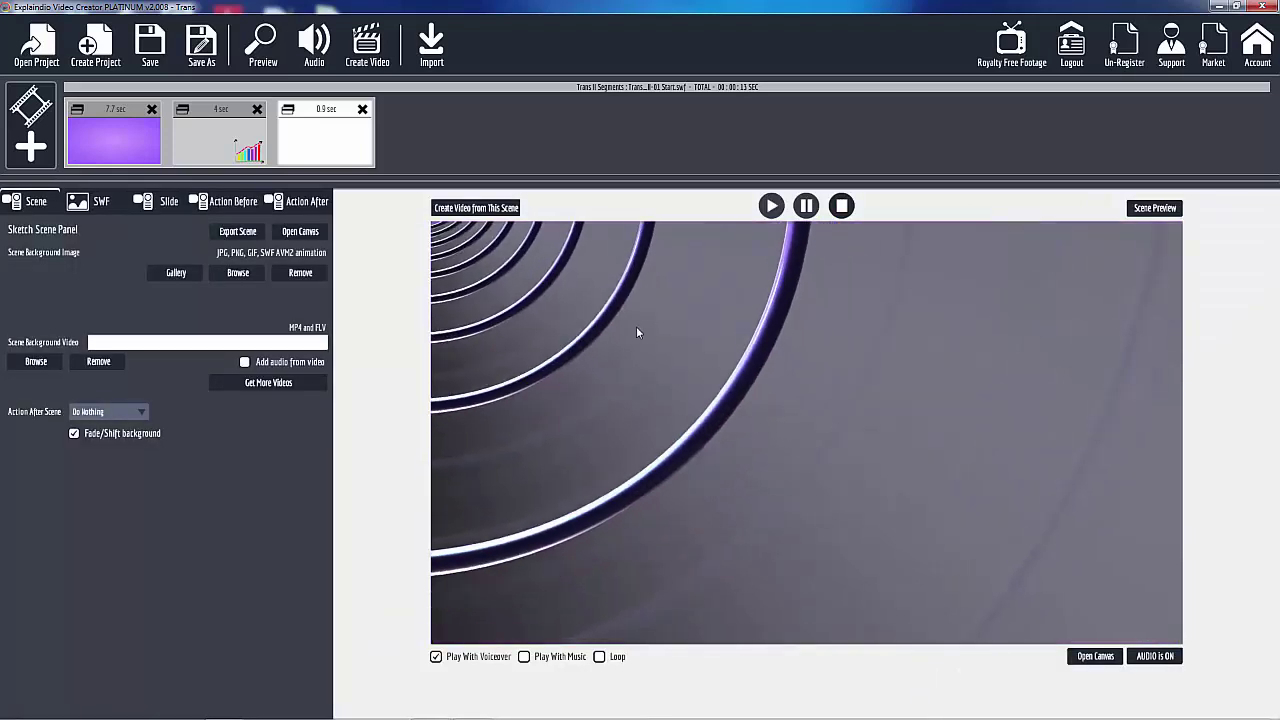
pyautogui.click(1147, 209)
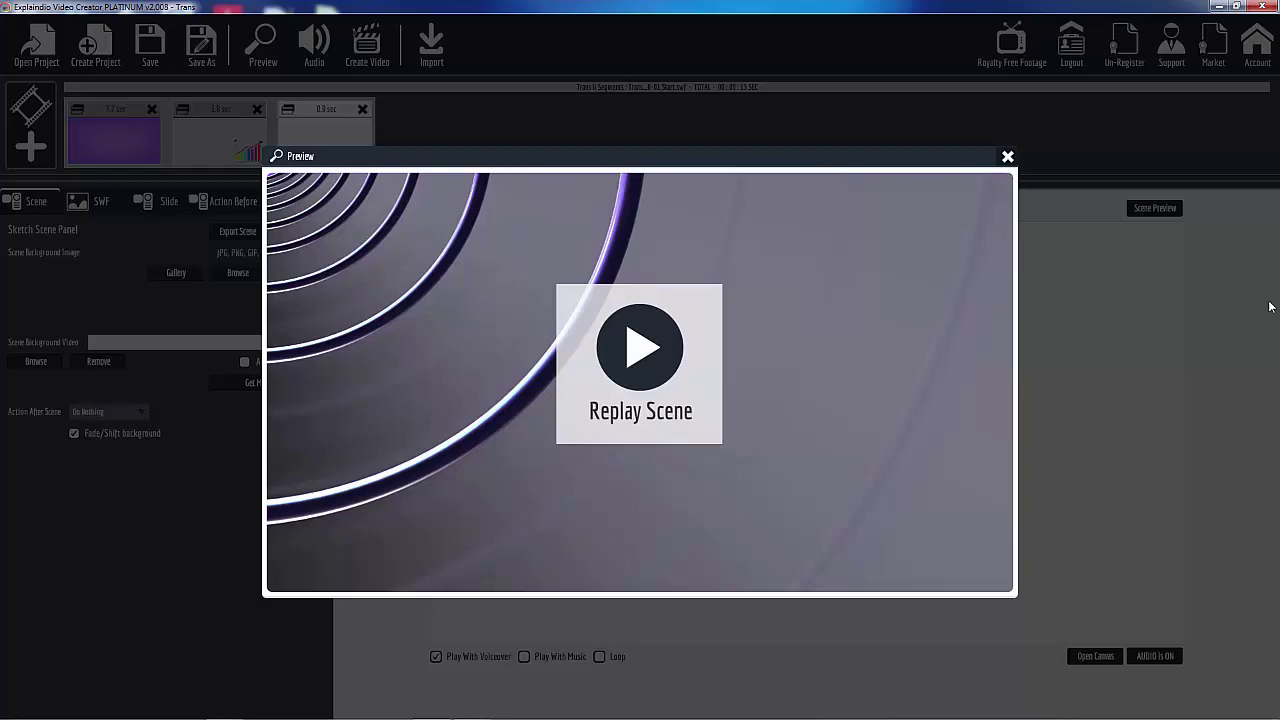
pyautogui.click(1008, 156)
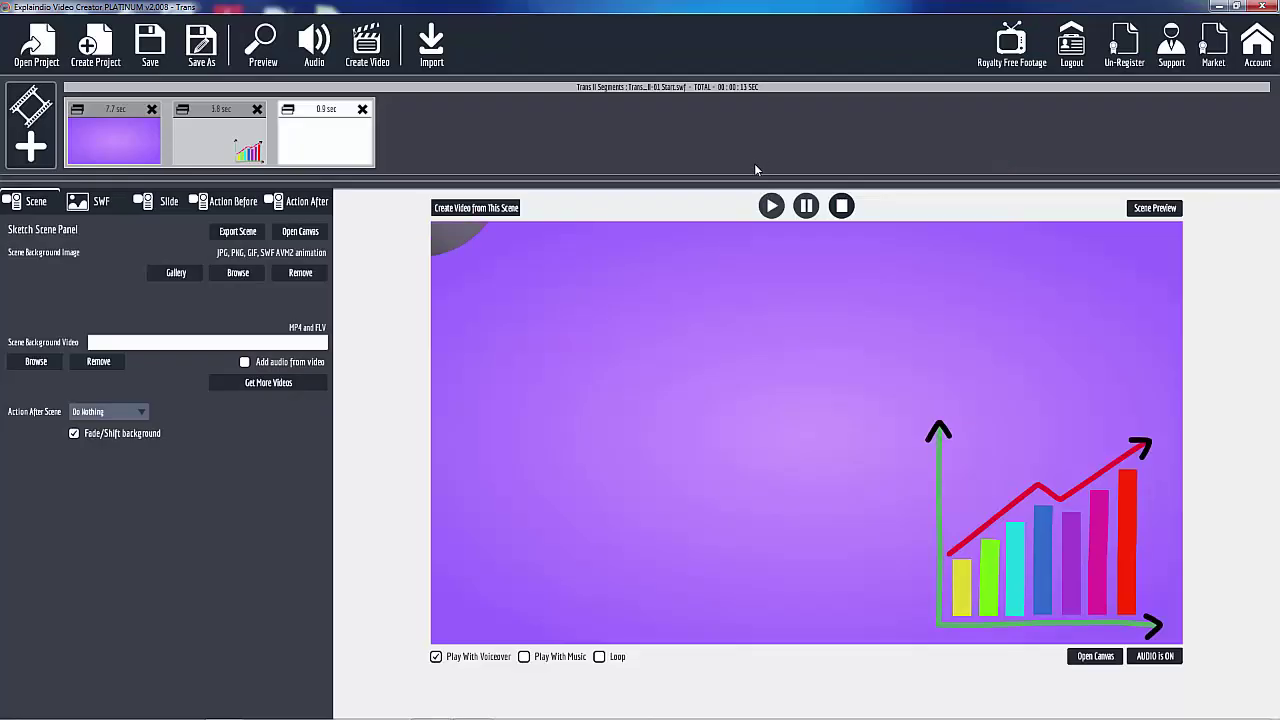
# Create a second scene, import the Flash animation Trans_II-01 End into it and scale it to full screen.
pyautogui.click(34, 152)
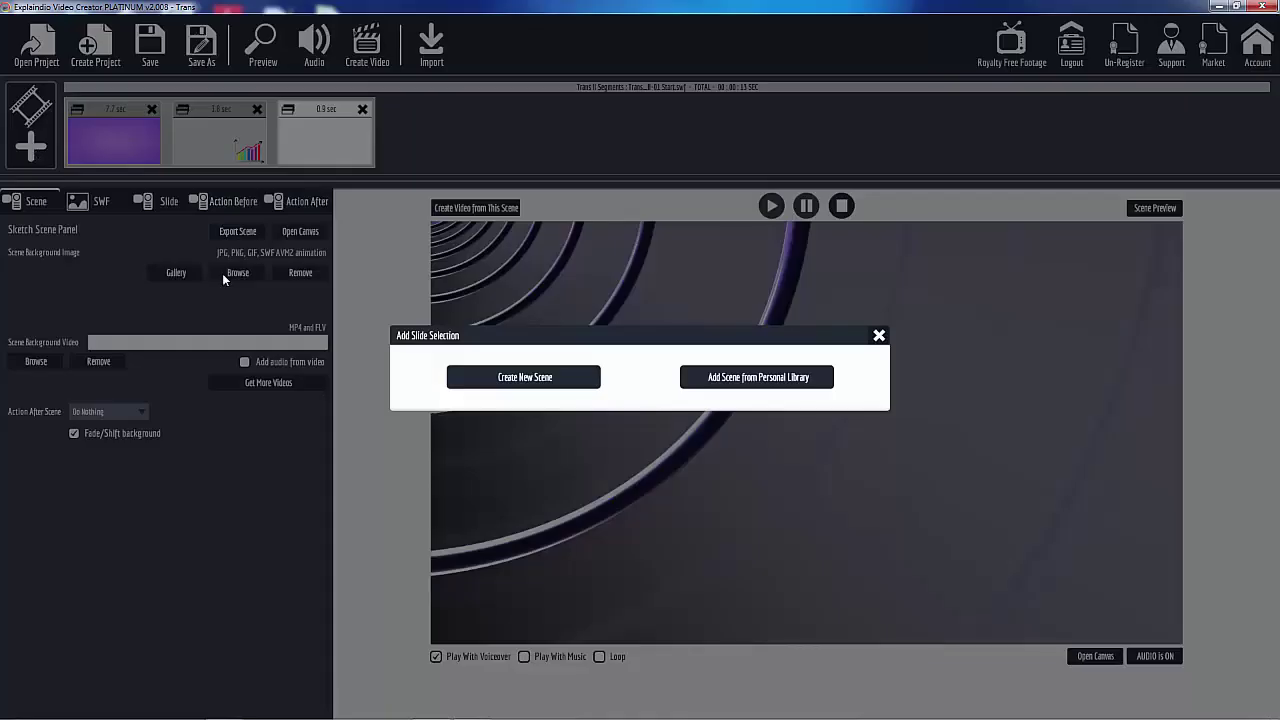
pyautogui.click(524, 377)
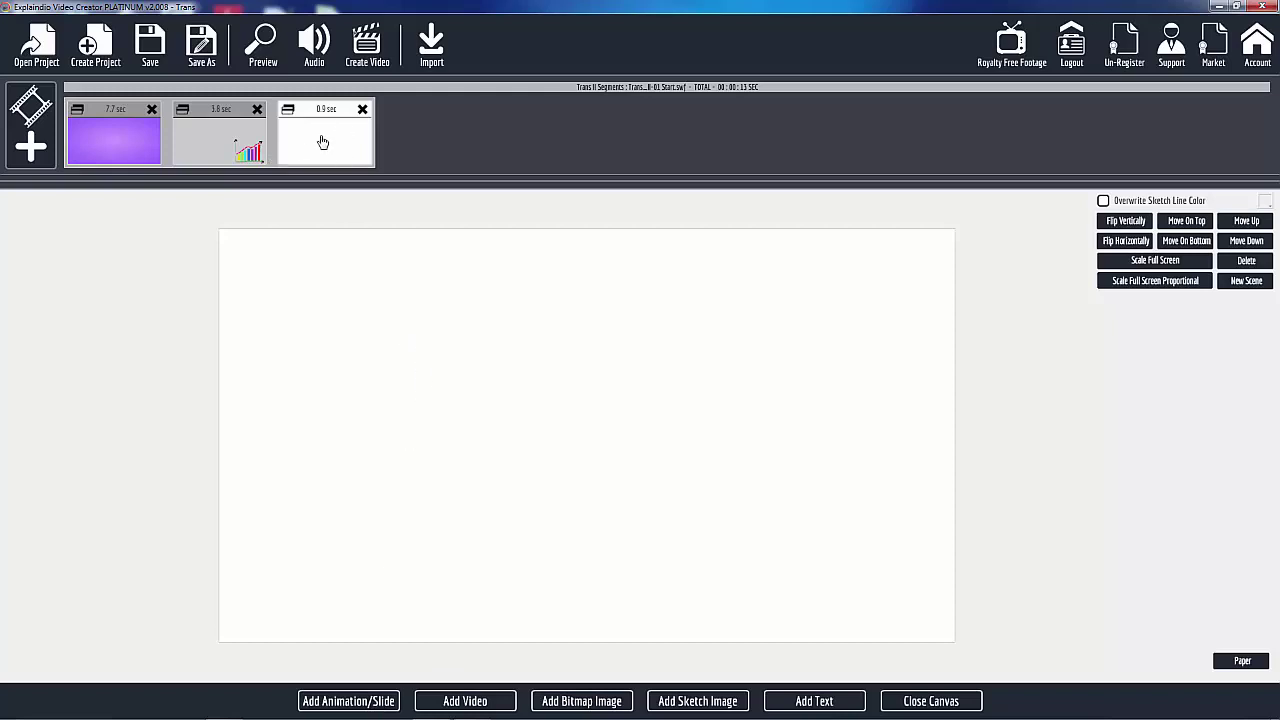
pyautogui.click(374, 701)
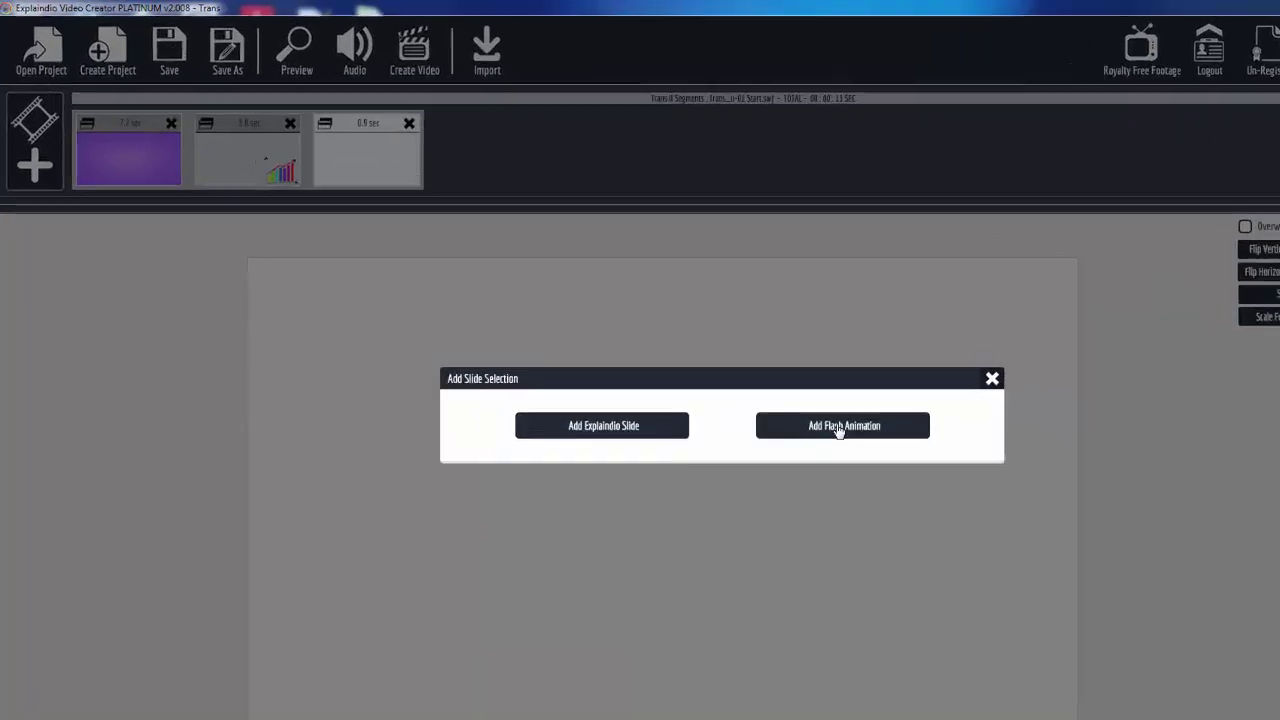
pyautogui.click(745, 378)
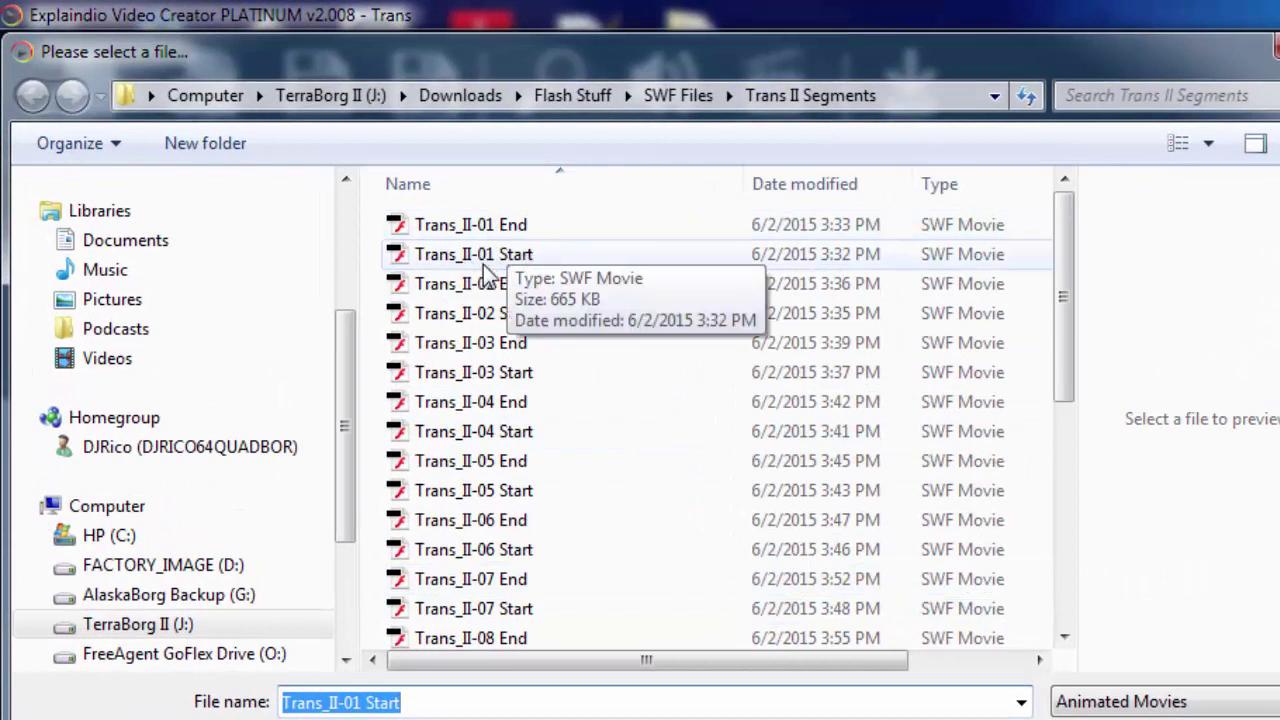
pyautogui.click(472, 226)
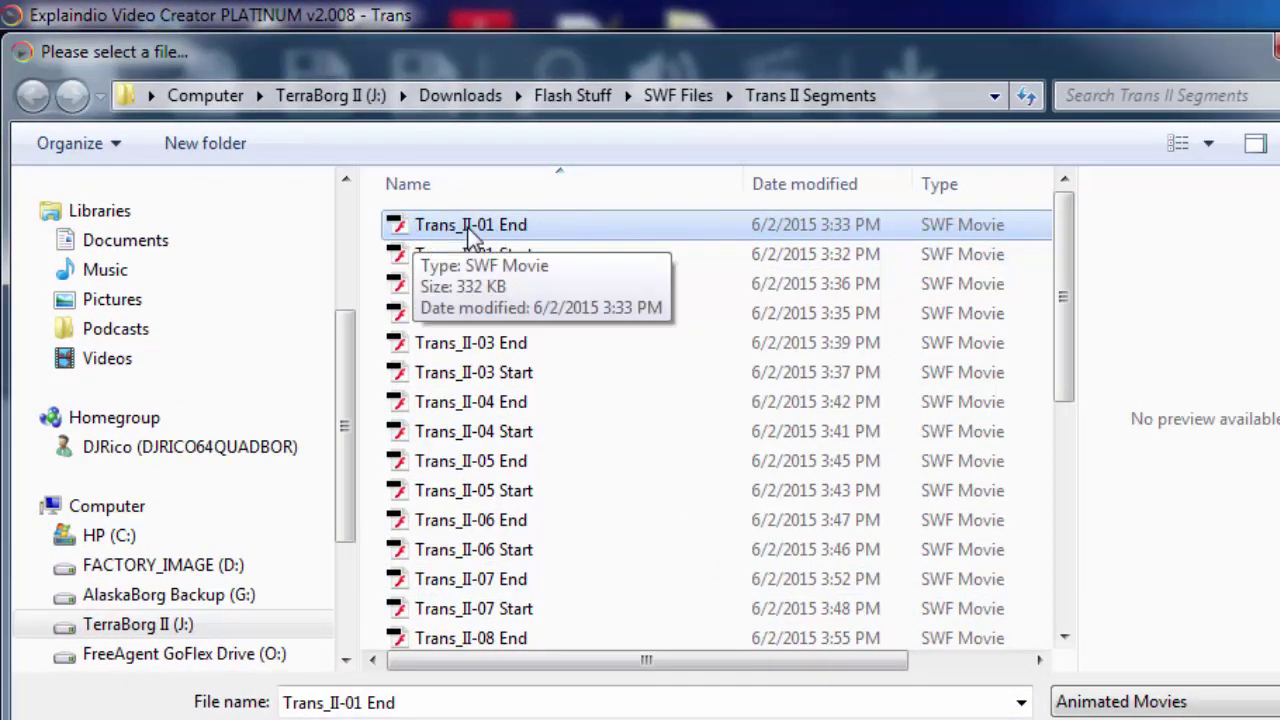
pyautogui.press('Return')
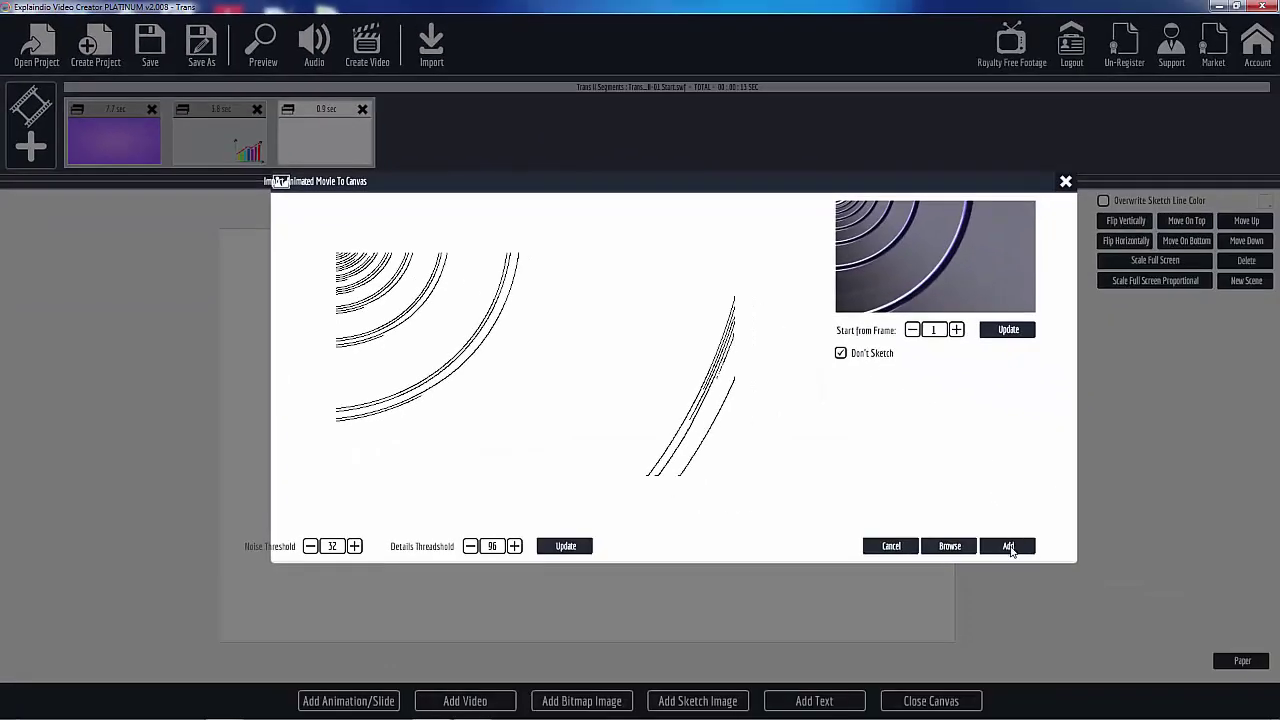
pyautogui.click(1009, 546)
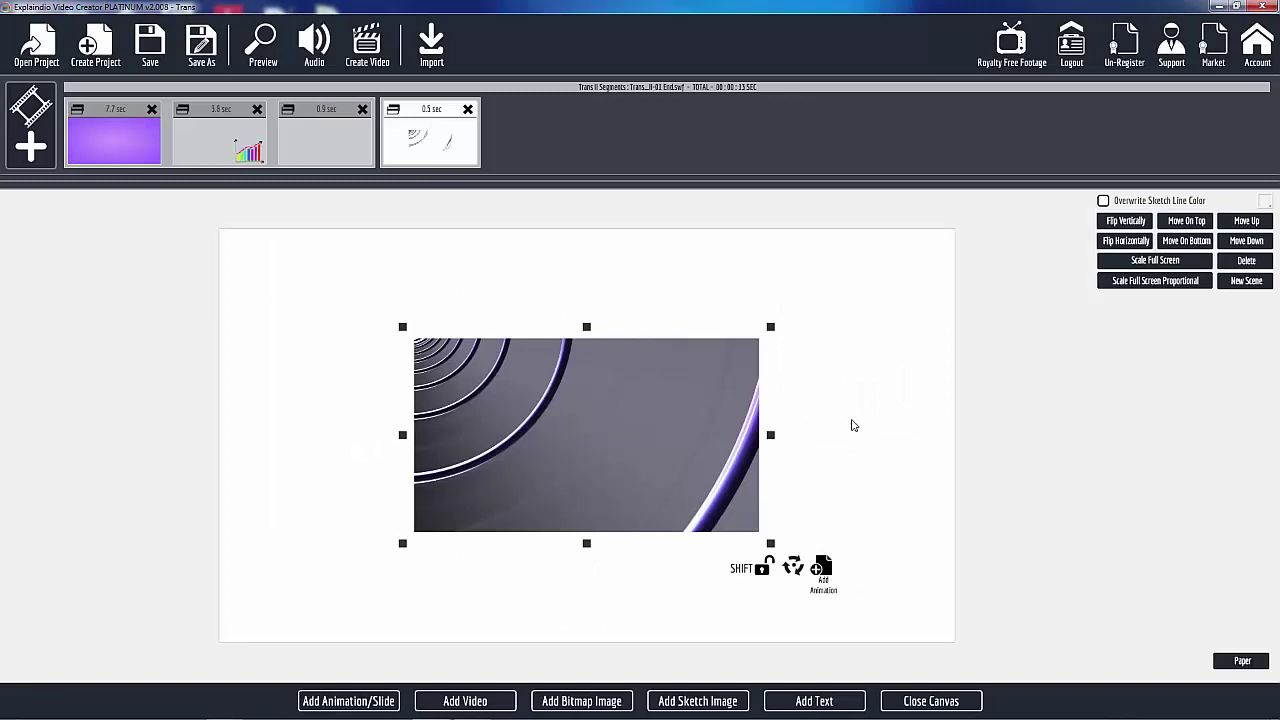
pyautogui.click(1148, 262)
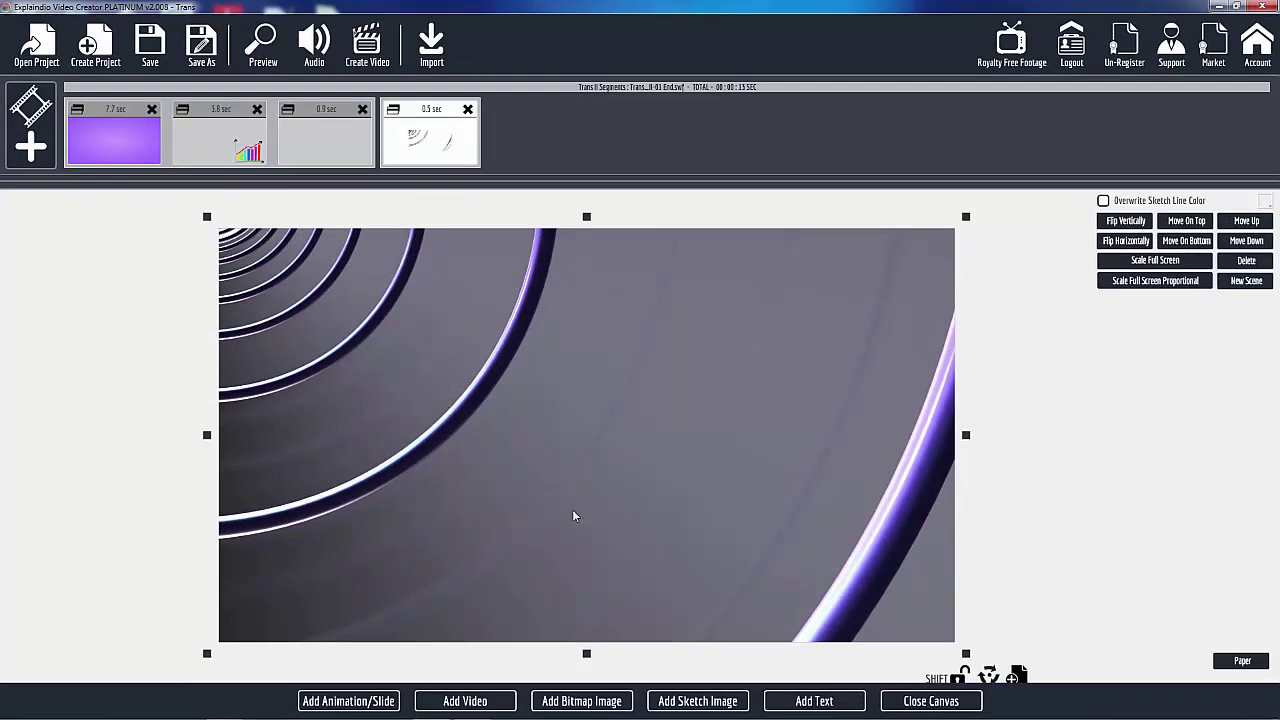
# Add the clock sketch image to the second scene's canvas.
pyautogui.click(695, 700)
pyautogui.doubleClick(729, 445)
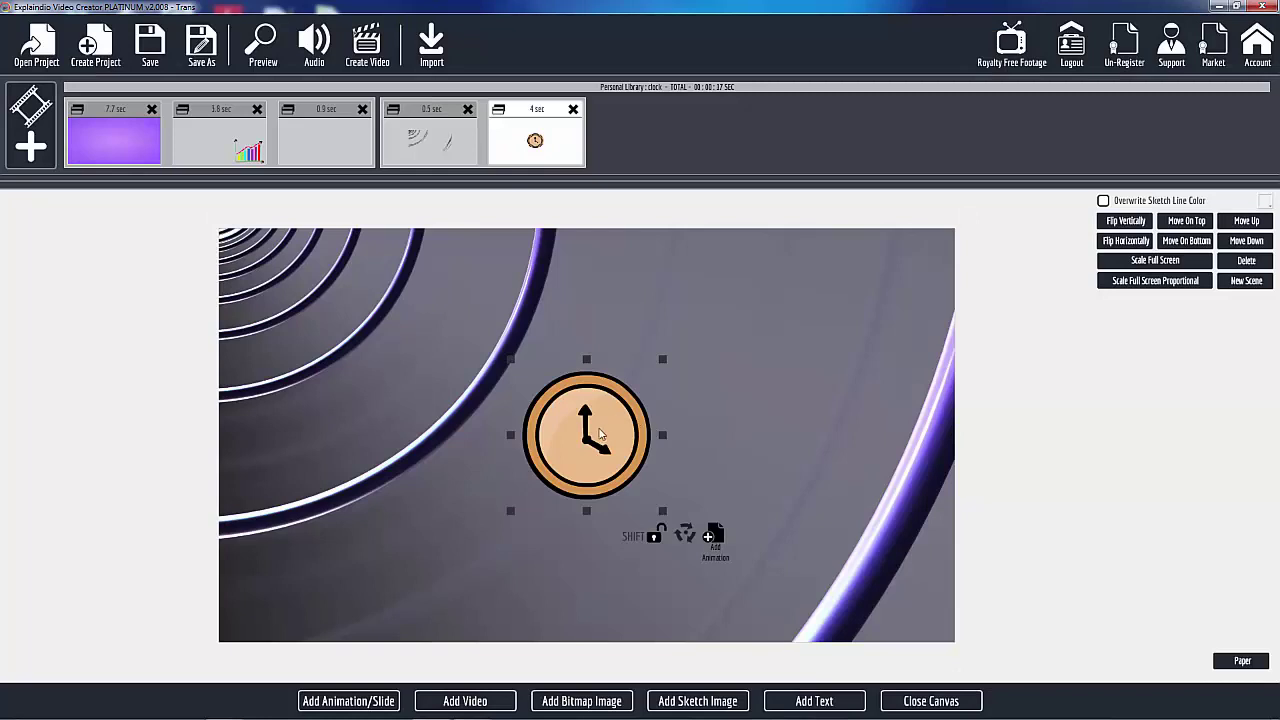
# Move the clock to the right half of the second scene, clear of the centre, and close the canvas.
pyautogui.moveTo(600, 433); pyautogui.dragTo(816, 450)
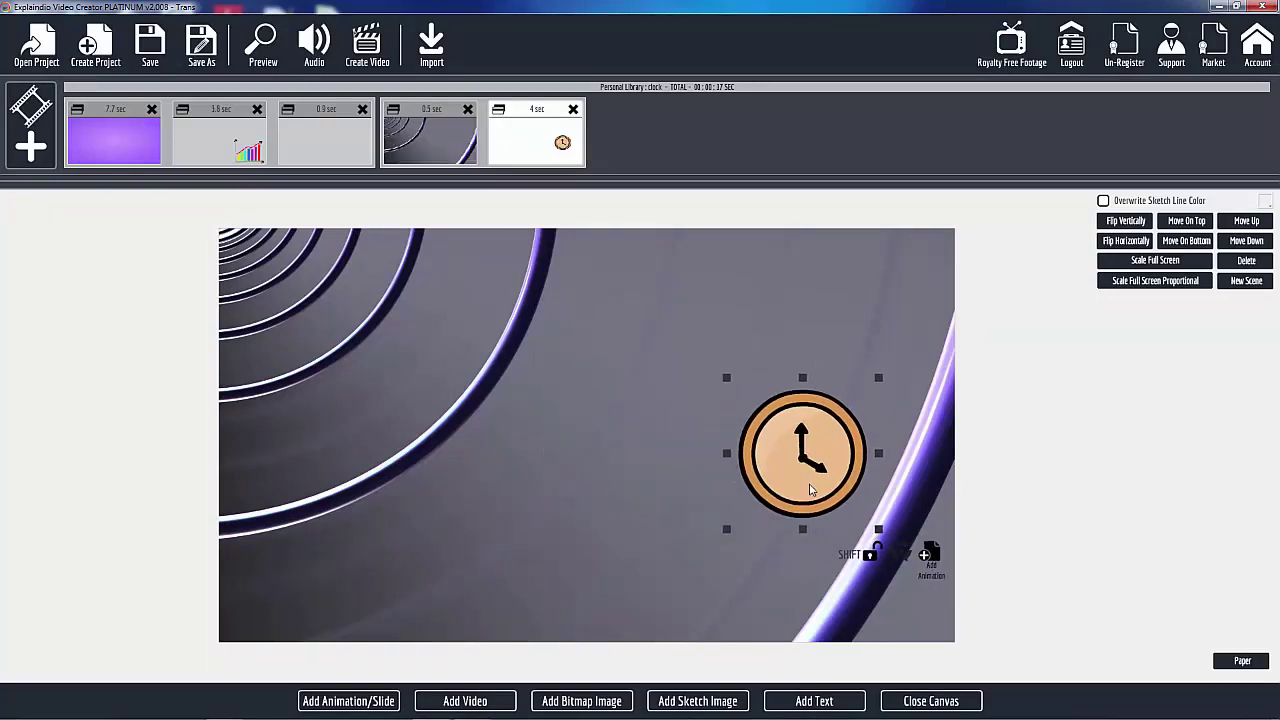
pyautogui.click(921, 703)
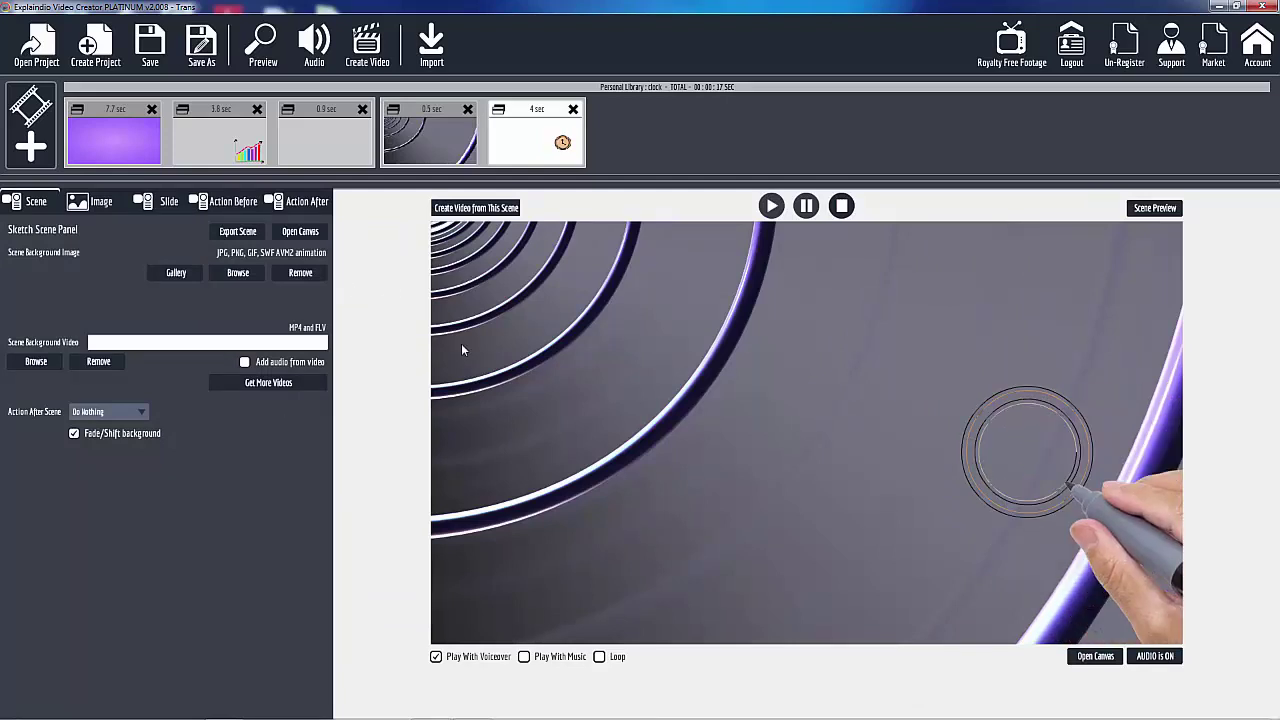
# Set Presentation.jpg from the gallery's Image Backgrounds folder as the second scene's background image.
pyautogui.click(330, 112)
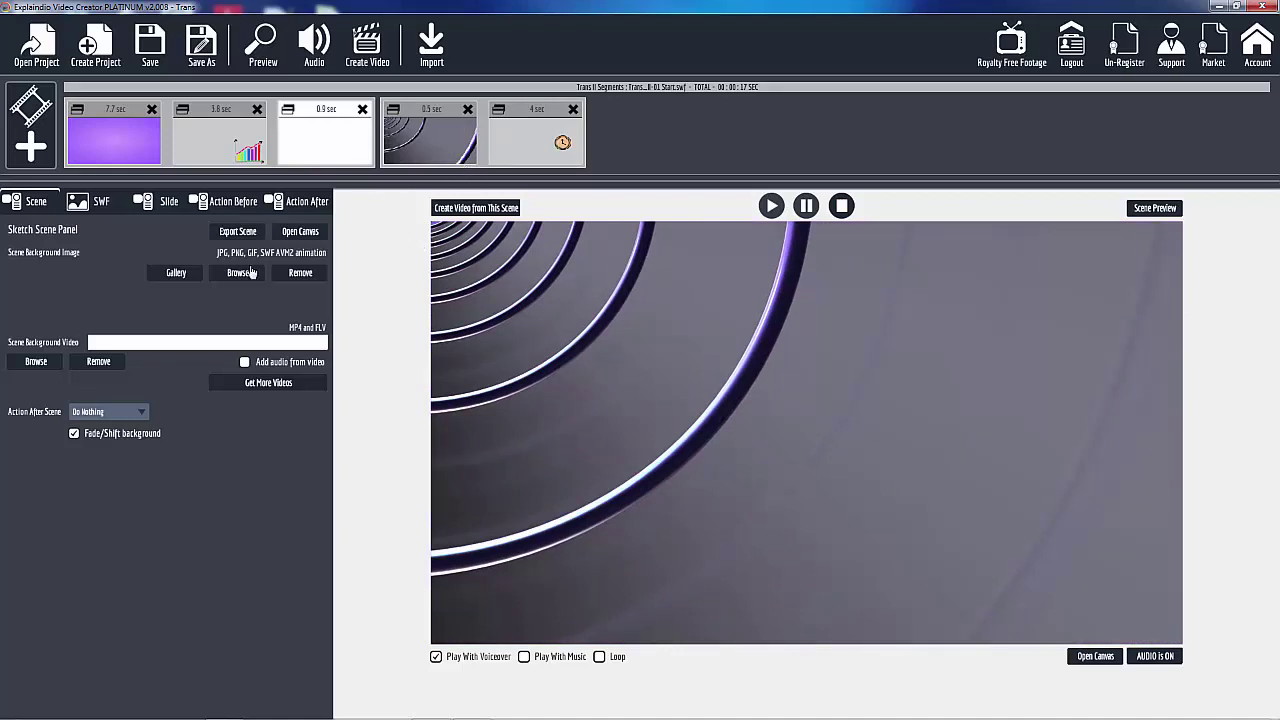
pyautogui.click(476, 146)
pyautogui.click(175, 274)
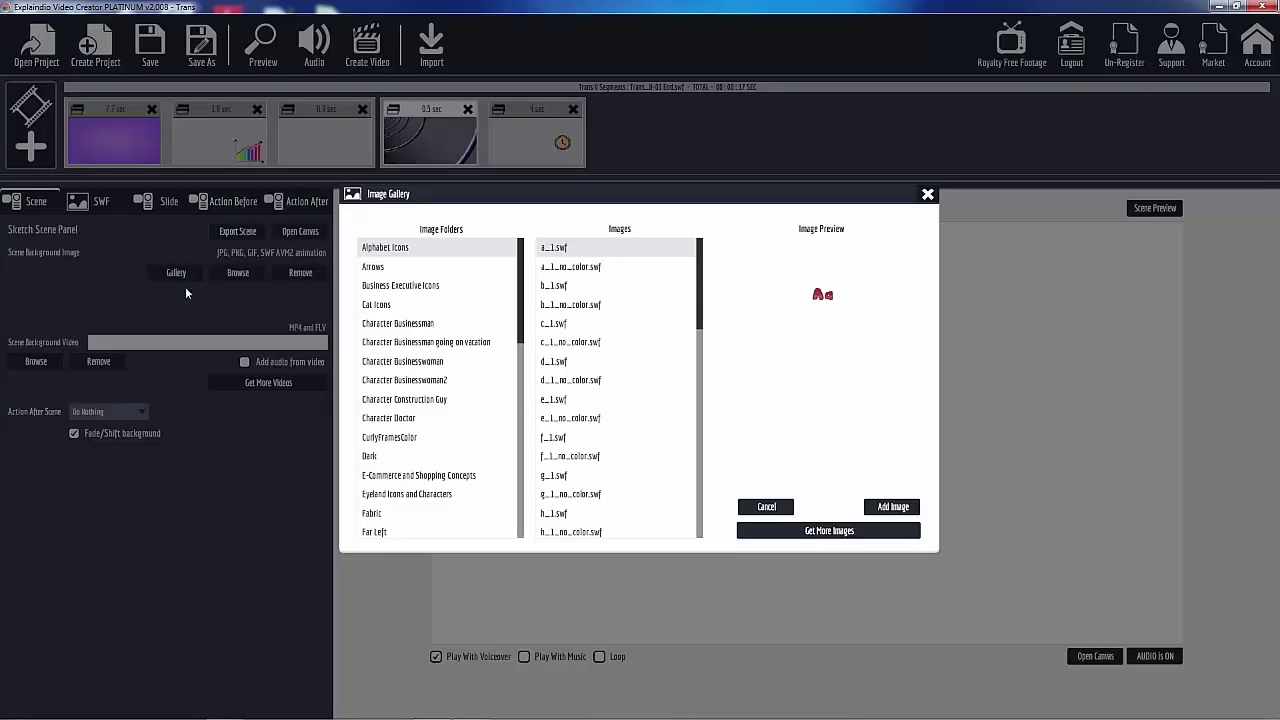
pyautogui.scroll(-3, 426, 436)
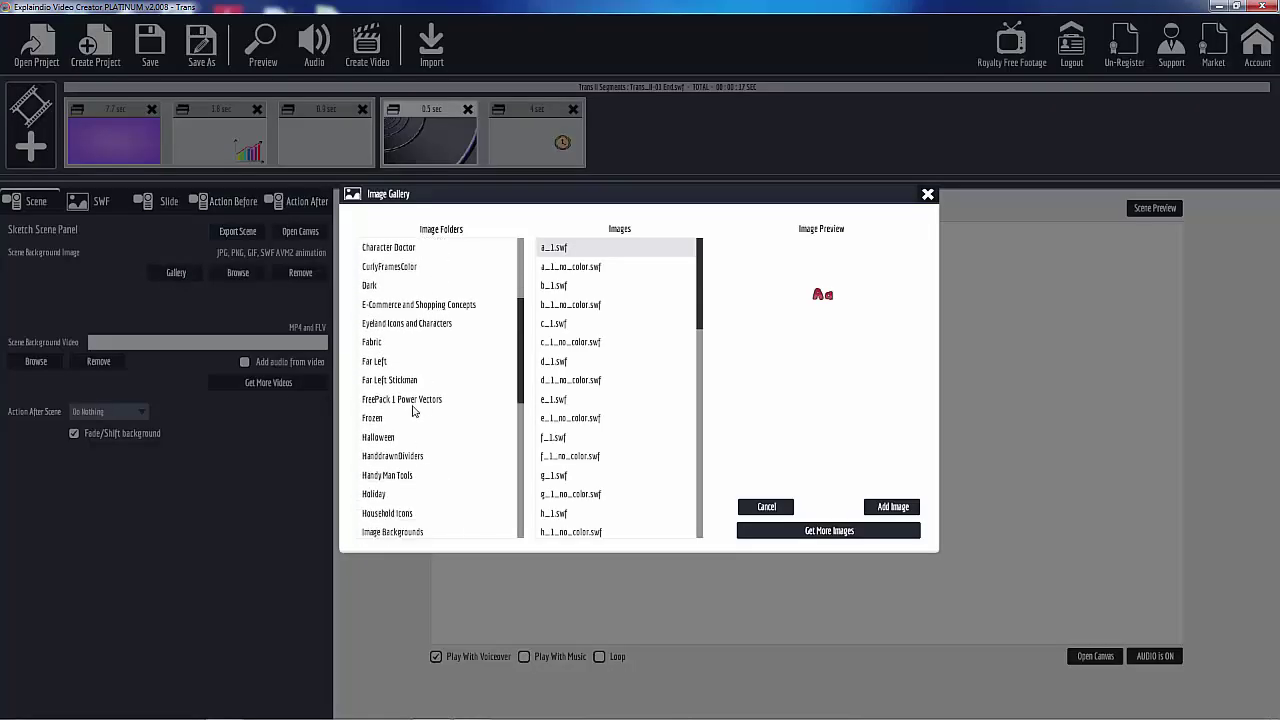
pyautogui.click(403, 533)
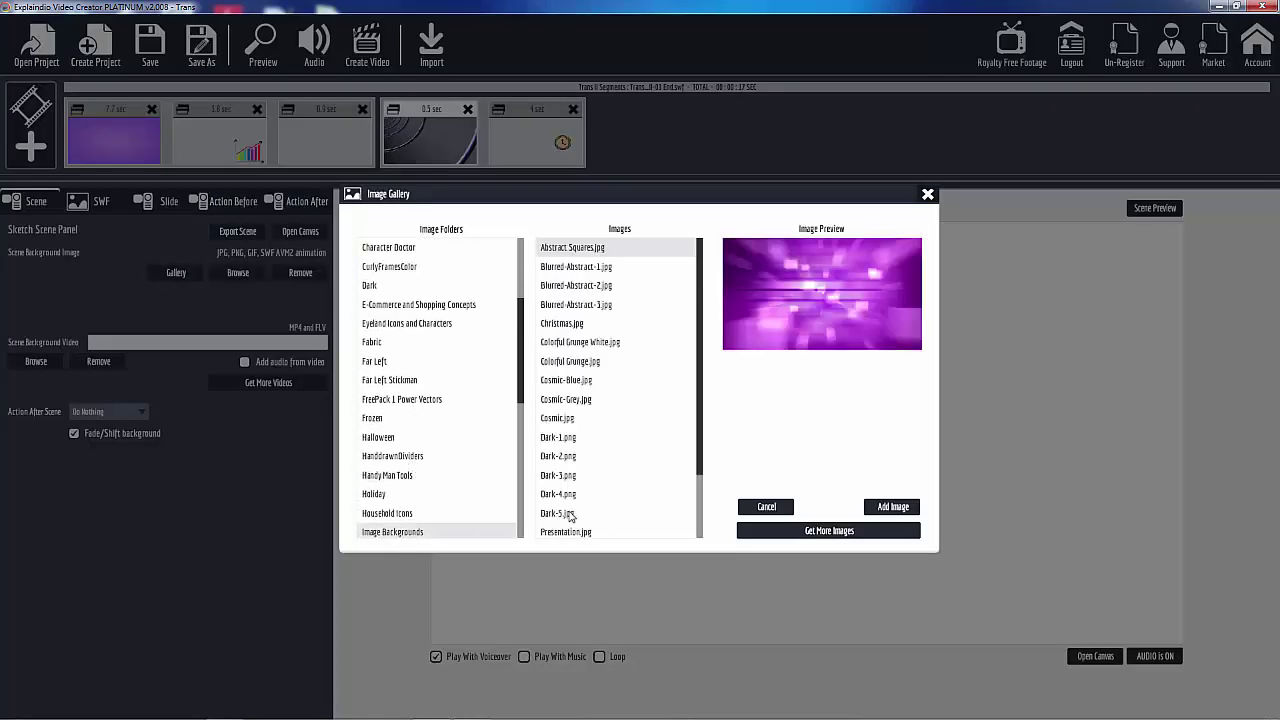
pyautogui.click(570, 535)
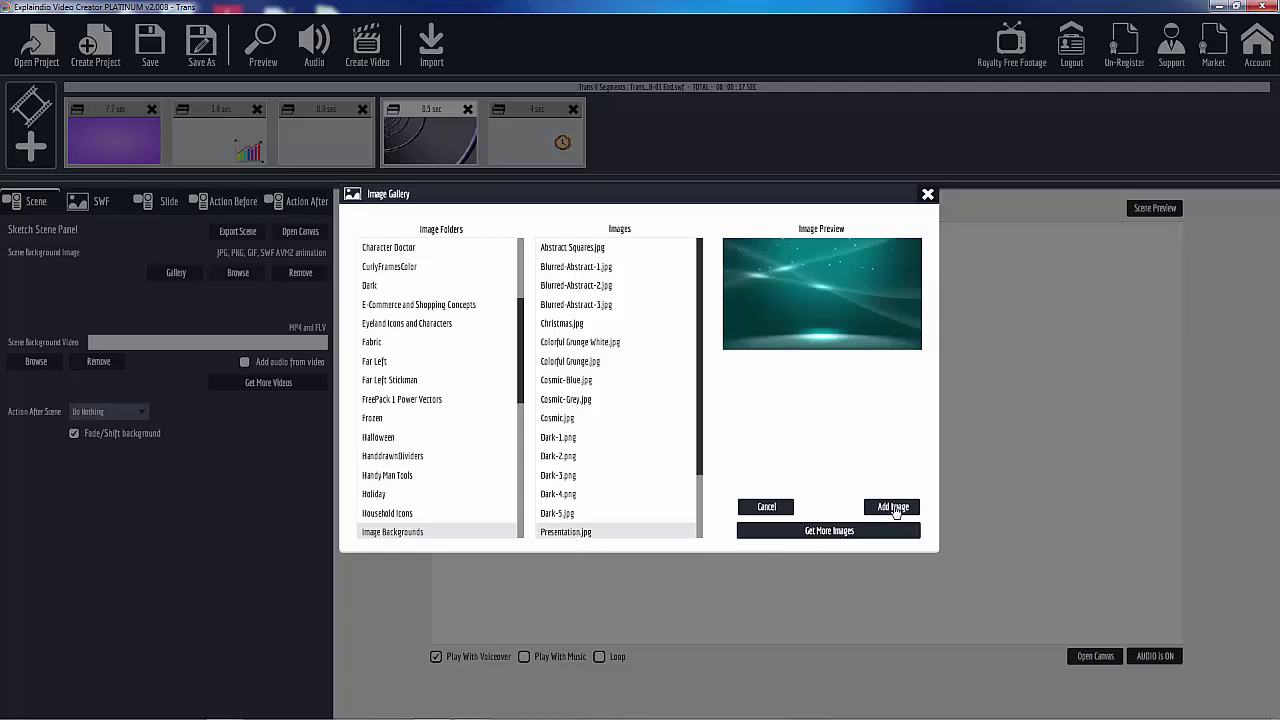
pyautogui.click(893, 507)
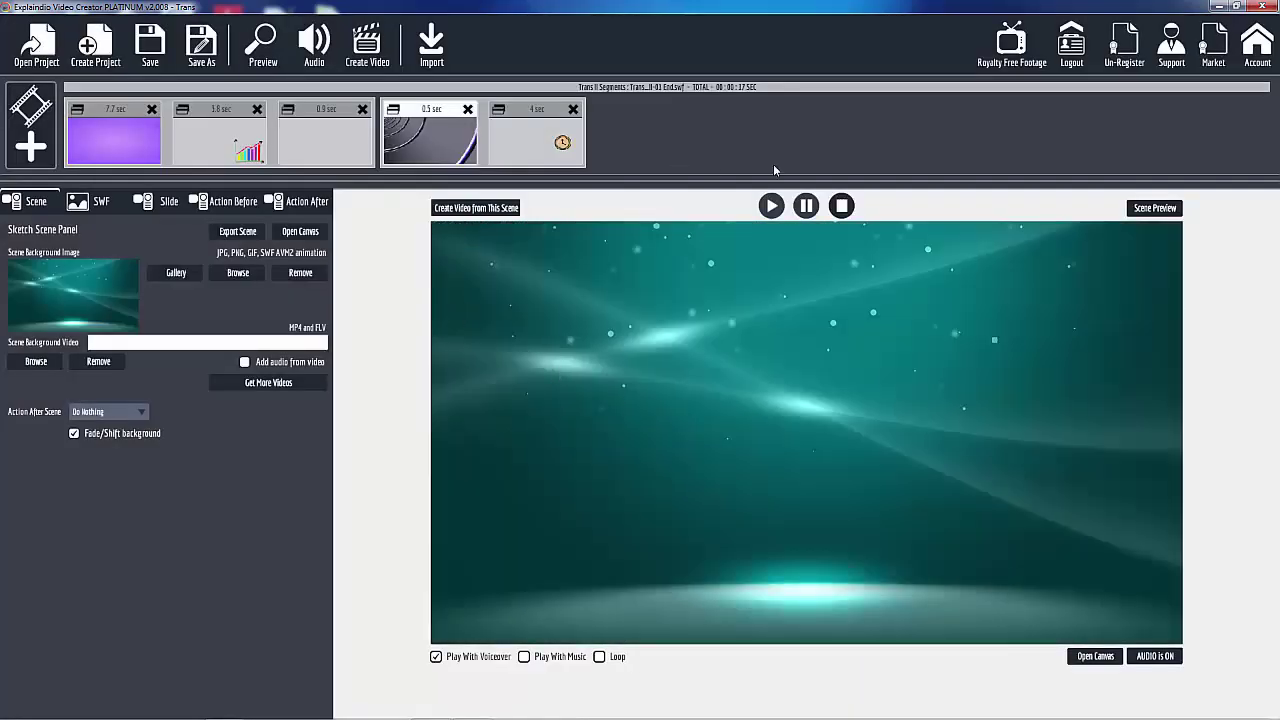
# Preview the second scene on its own and the whole project to check the transition into the image background.
pyautogui.click(1148, 212)
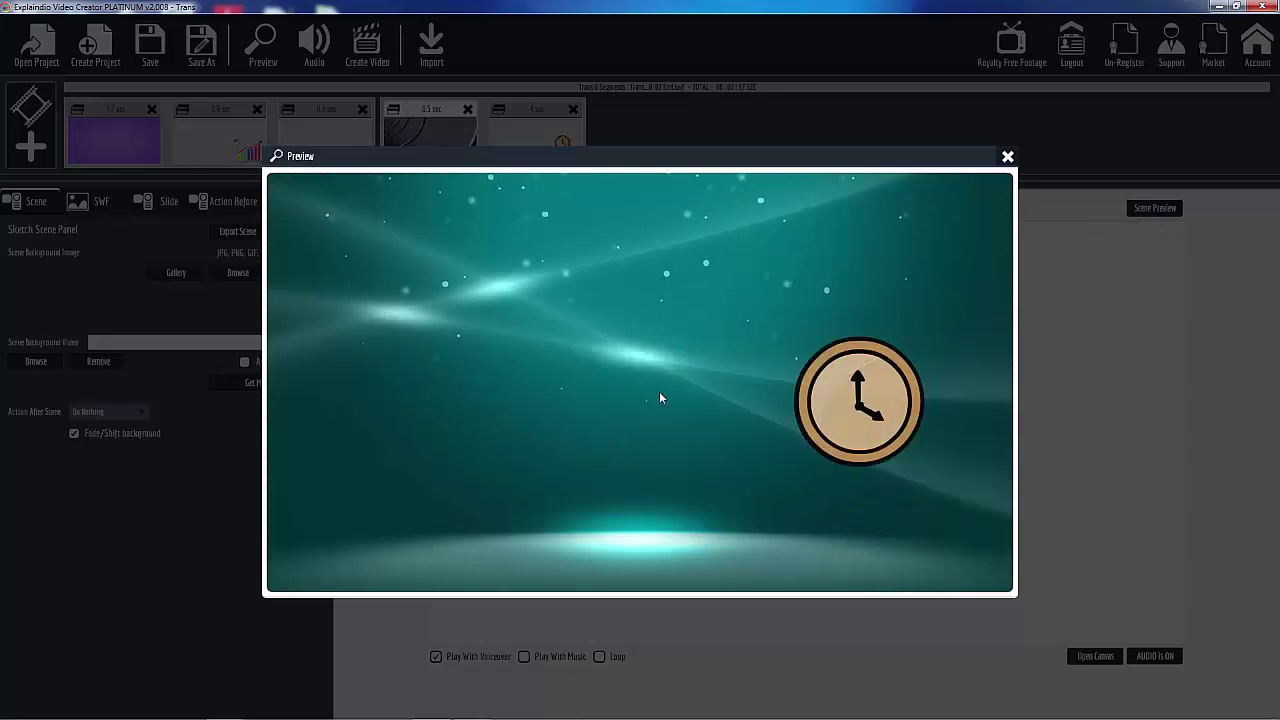
pyautogui.click(1008, 158)
pyautogui.click(261, 44)
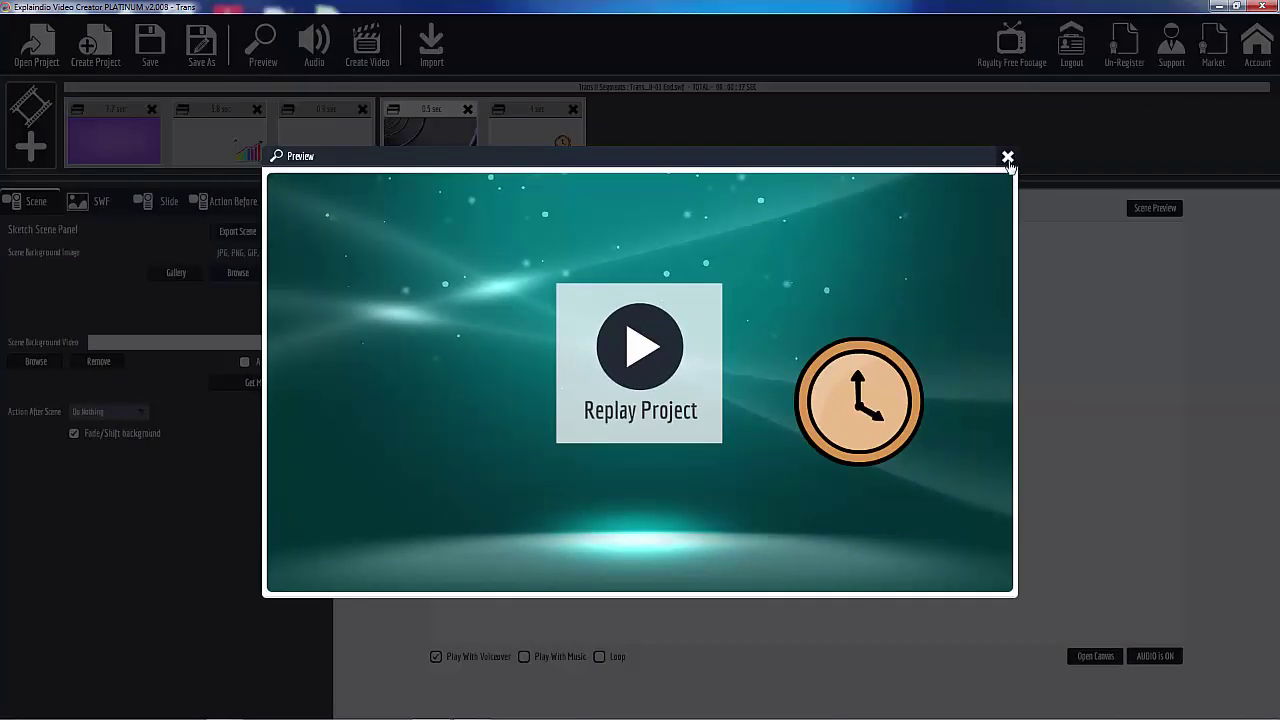
pyautogui.click(1007, 158)
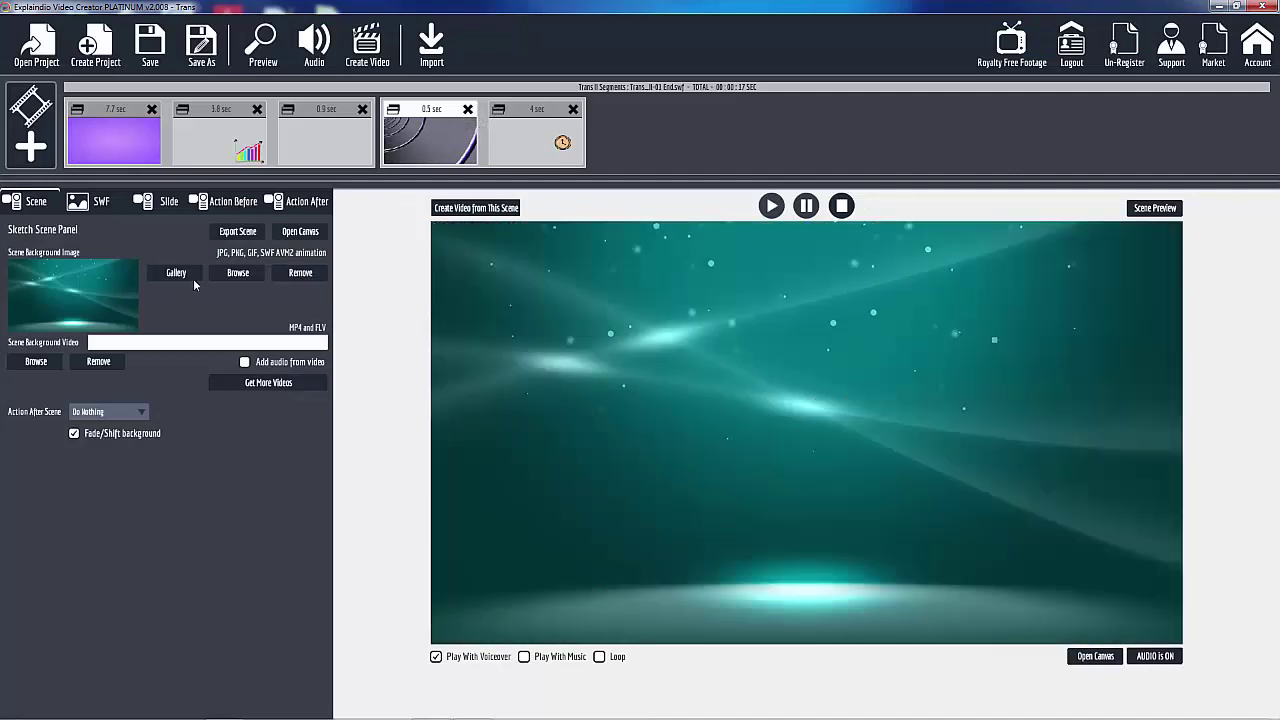
# Remove the second scene's background image and set video _309 from Explaindio Stuff's Monthy HD Video Backgrounds folder on drive J: as its background video.
pyautogui.click(300, 273)
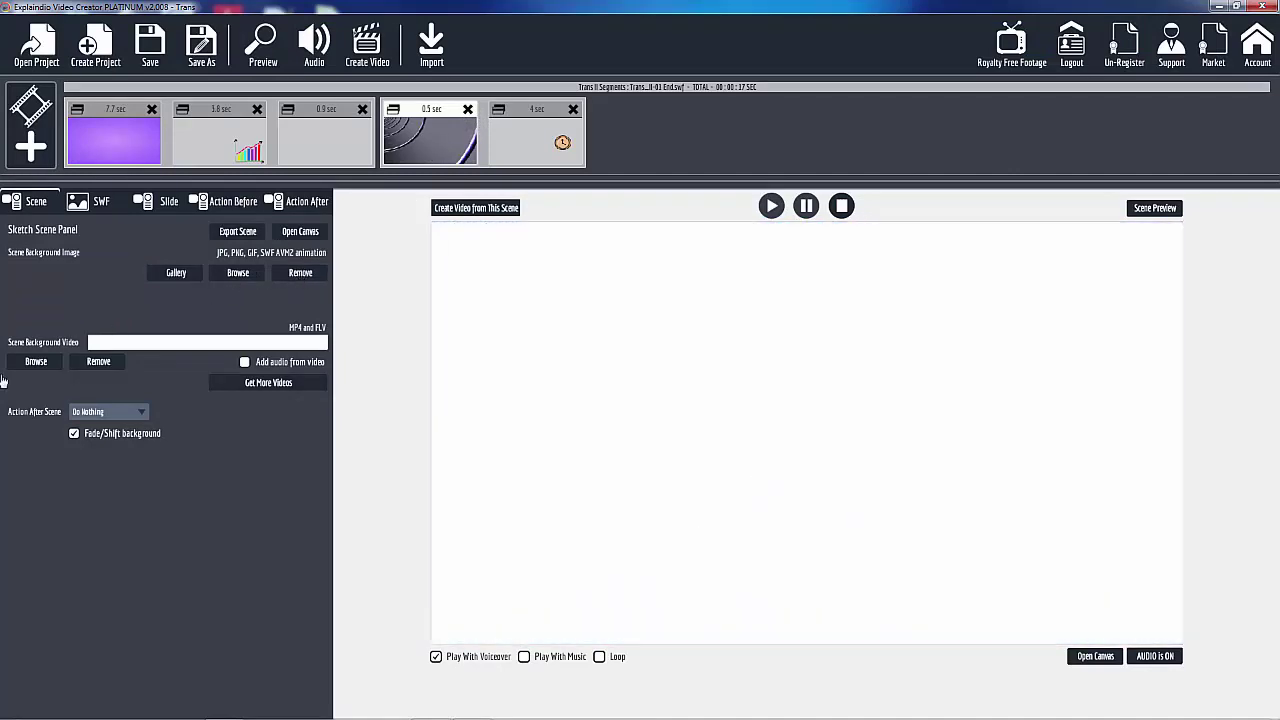
pyautogui.click(35, 362)
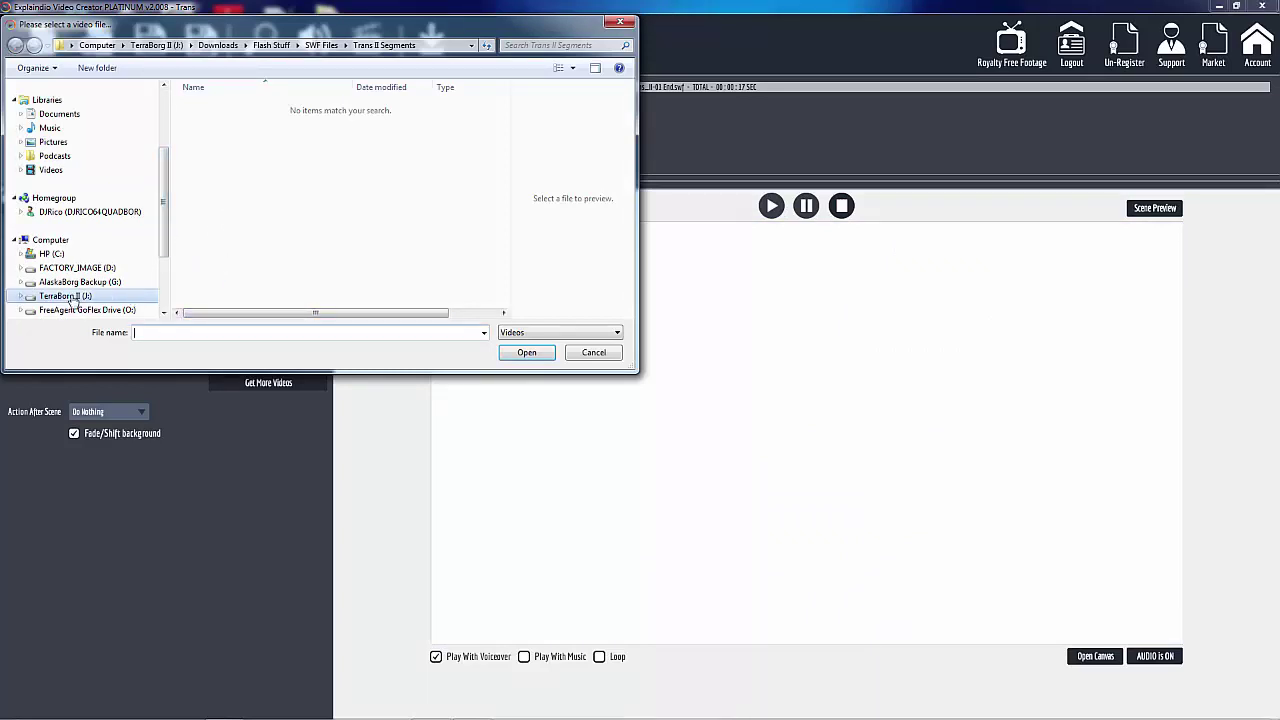
pyautogui.click(70, 298)
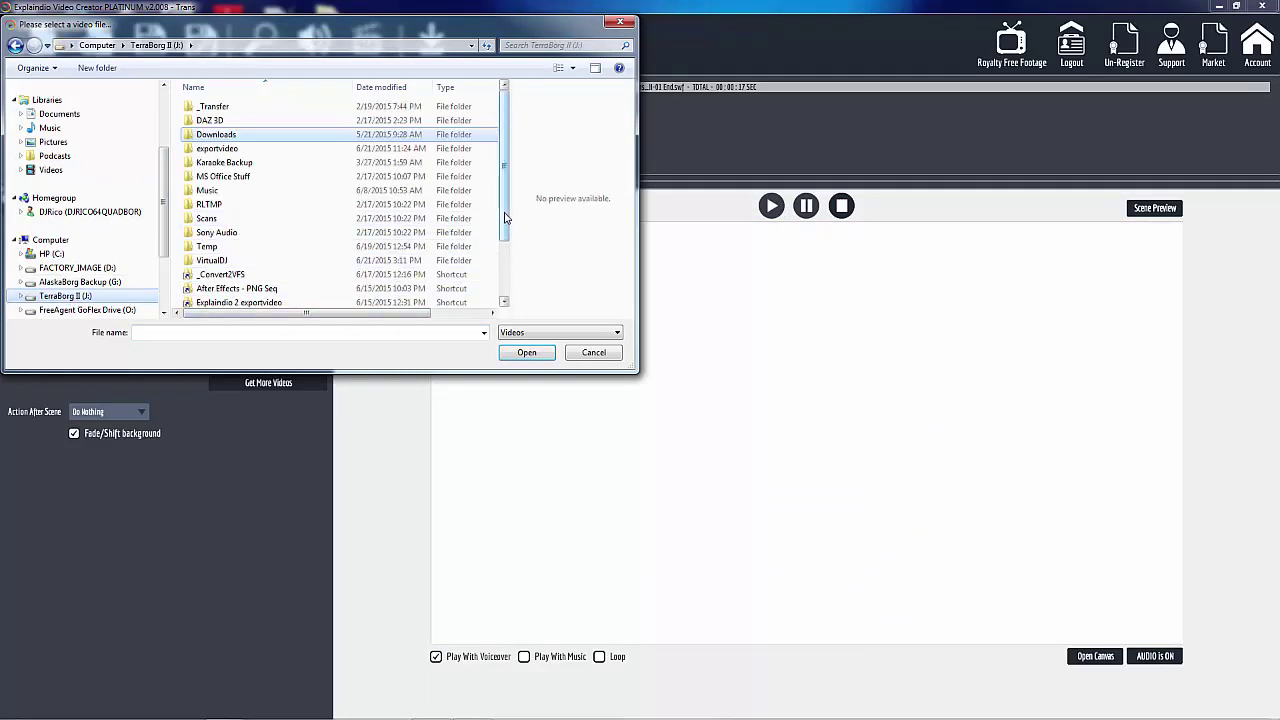
pyautogui.scroll(-2, 505, 218)
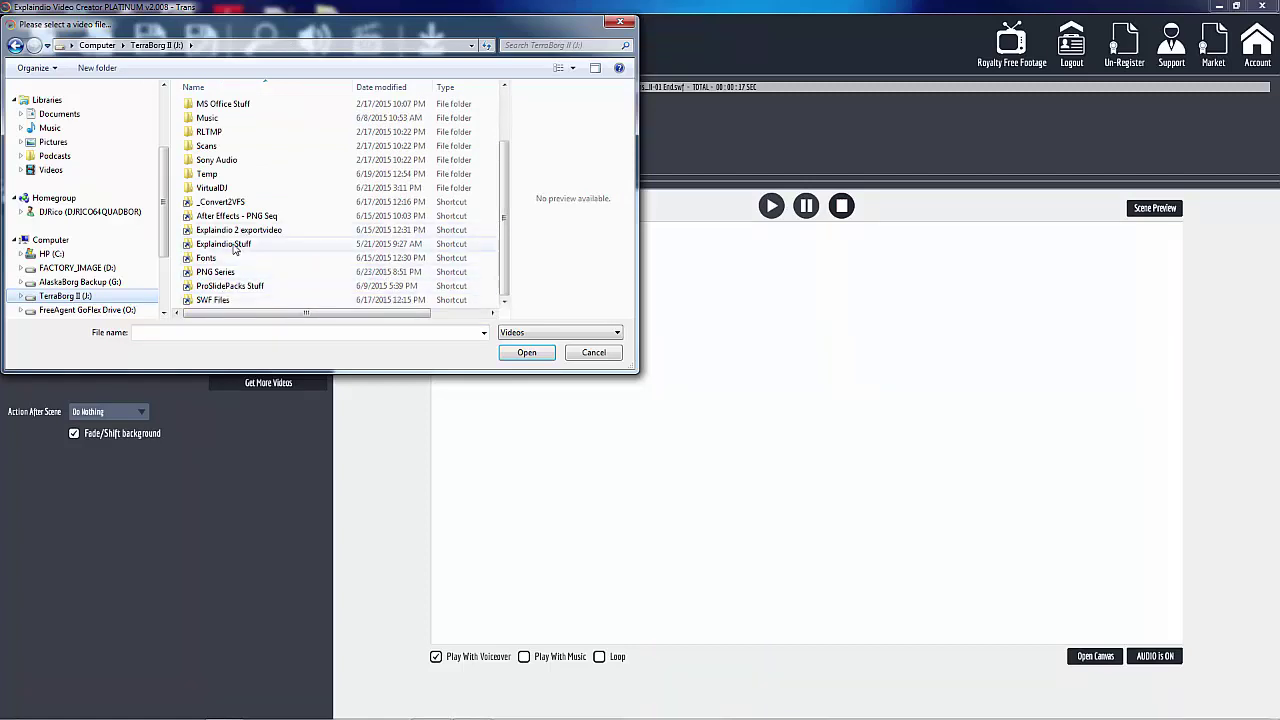
pyautogui.doubleClick(235, 249)
pyautogui.click(418, 203)
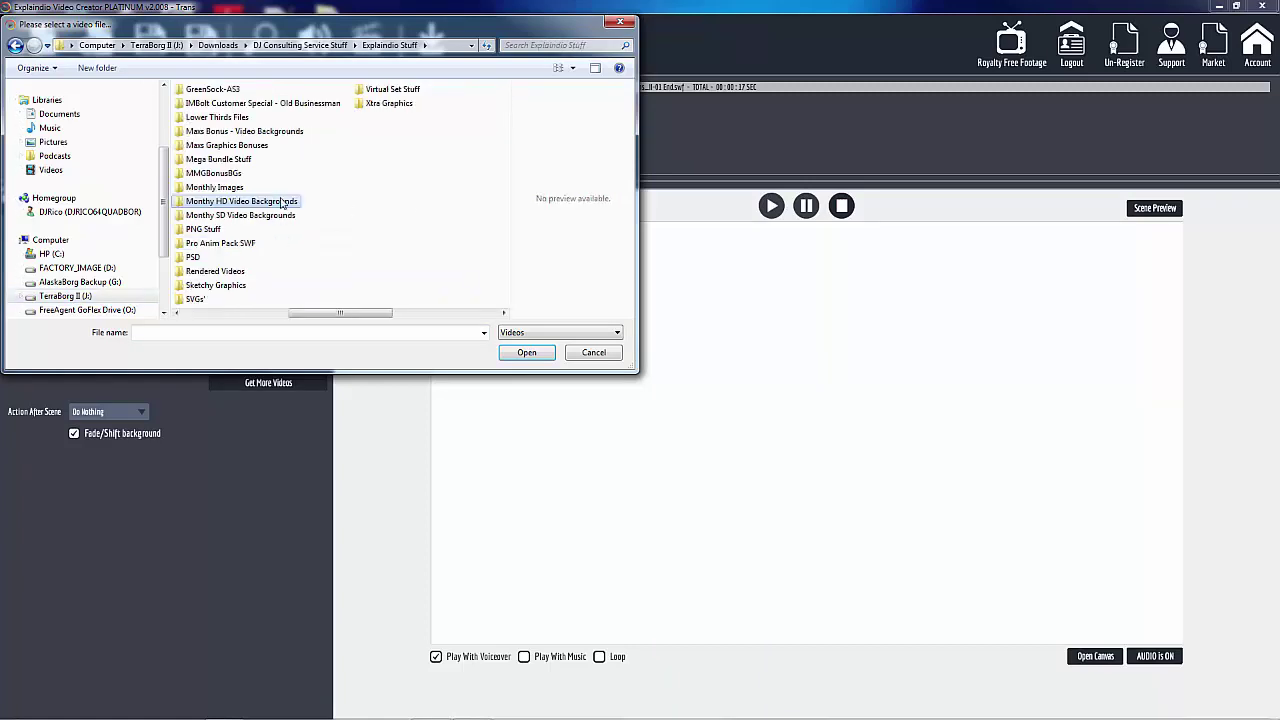
pyautogui.doubleClick(222, 203)
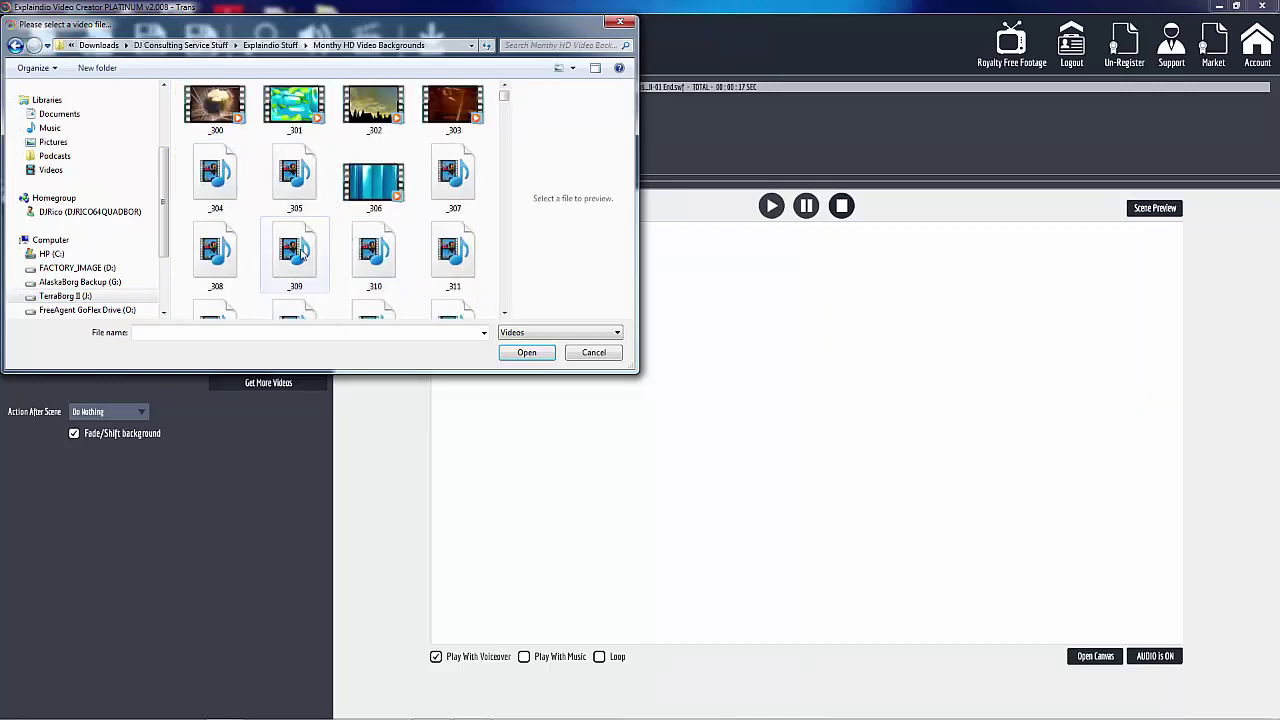
pyautogui.click(297, 252)
pyautogui.click(524, 353)
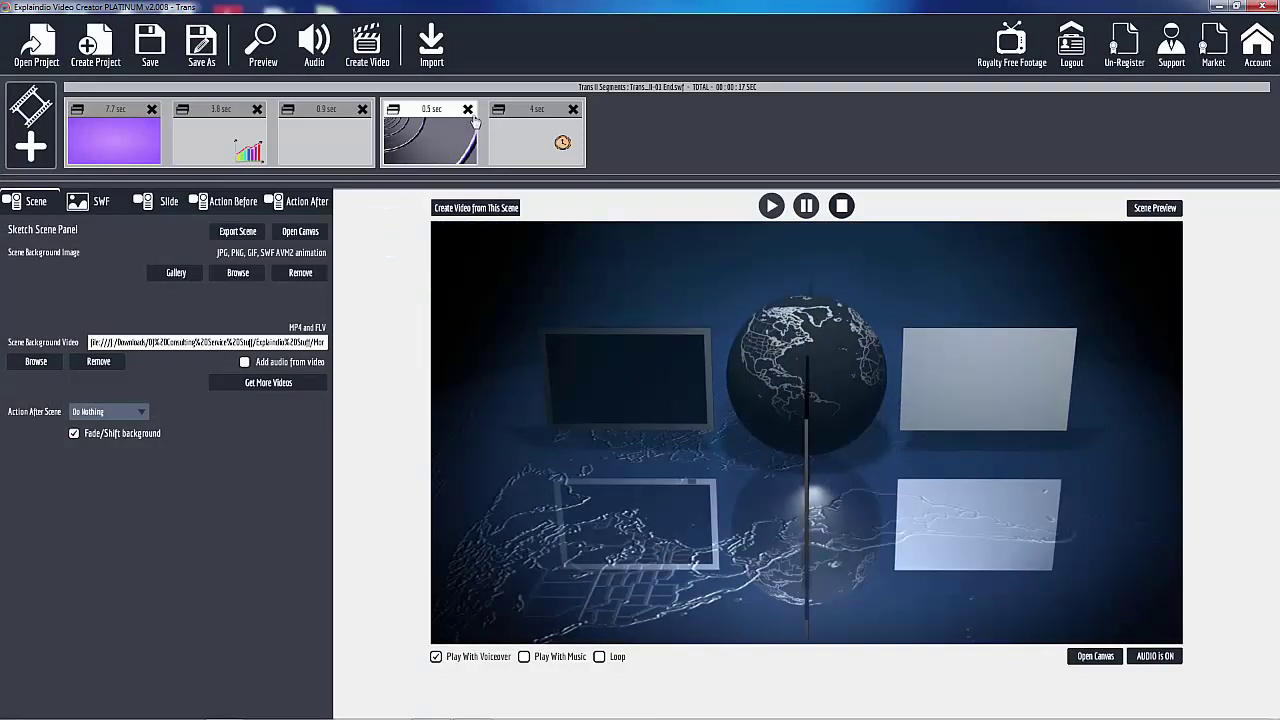
# Preview the second scene with its video background and the first scene's transition start slide.
pyautogui.click(1153, 212)
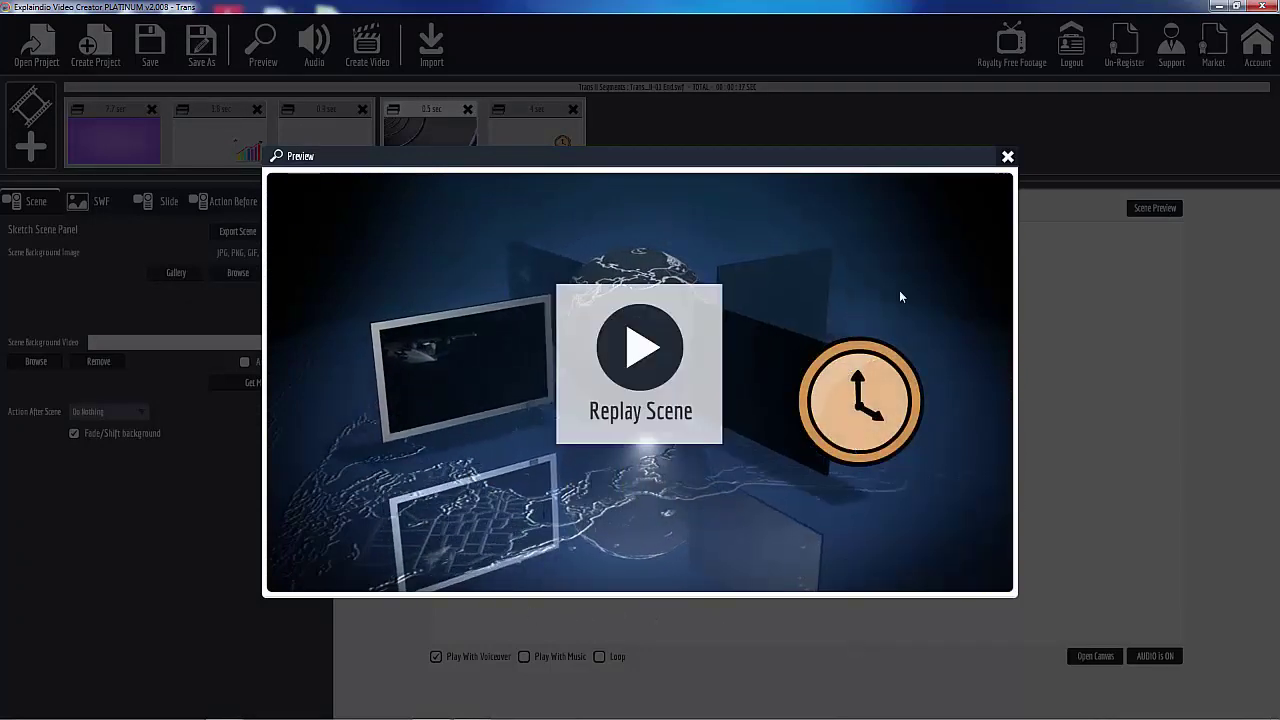
pyautogui.click(1008, 158)
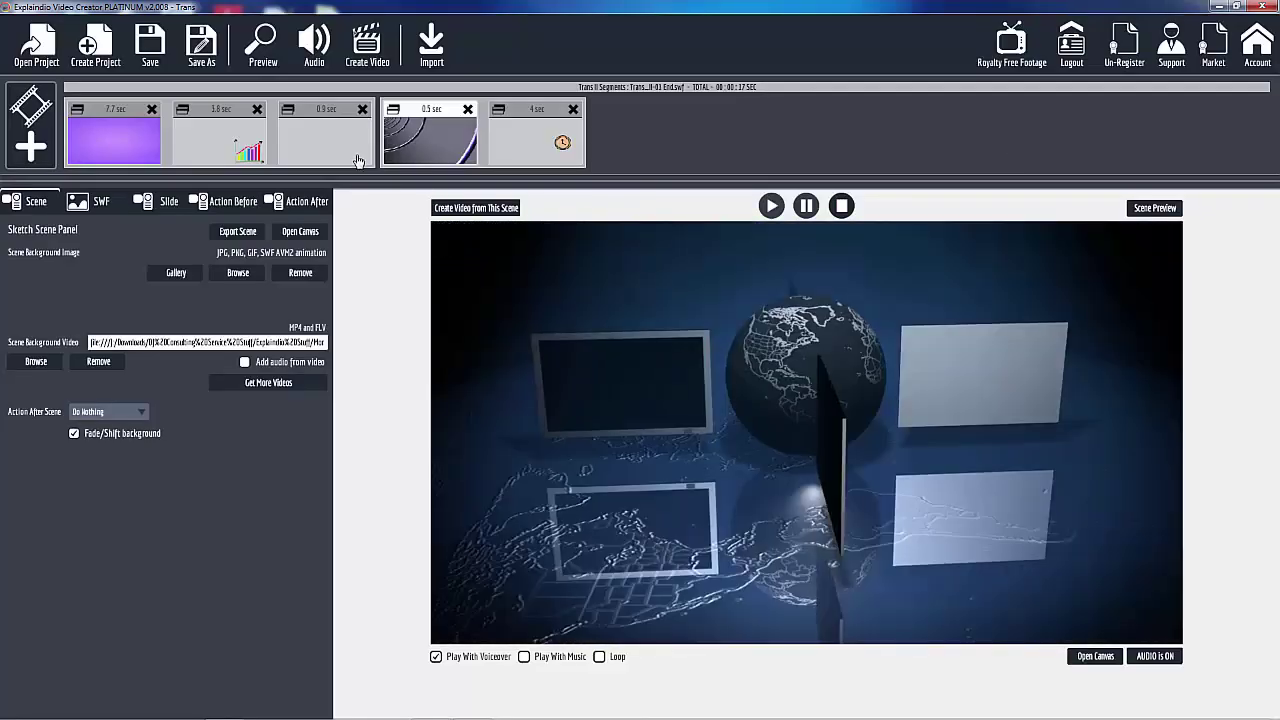
pyautogui.click(322, 112)
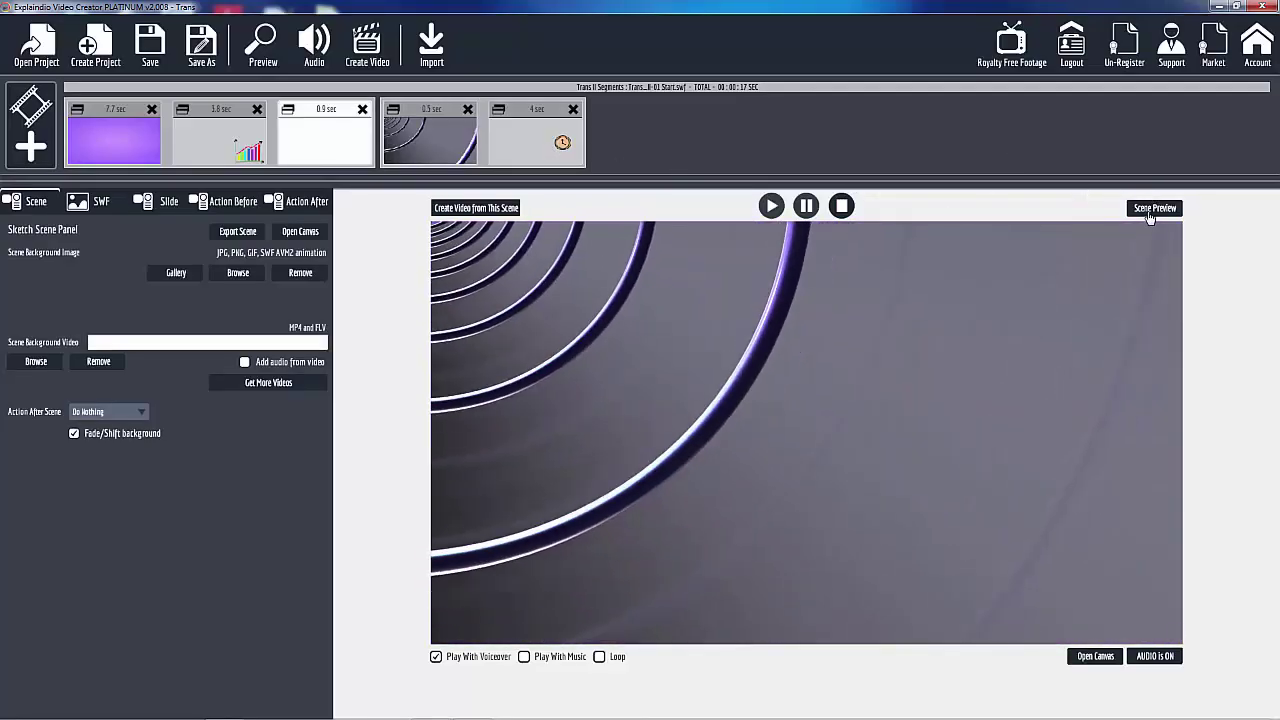
pyautogui.click(1153, 209)
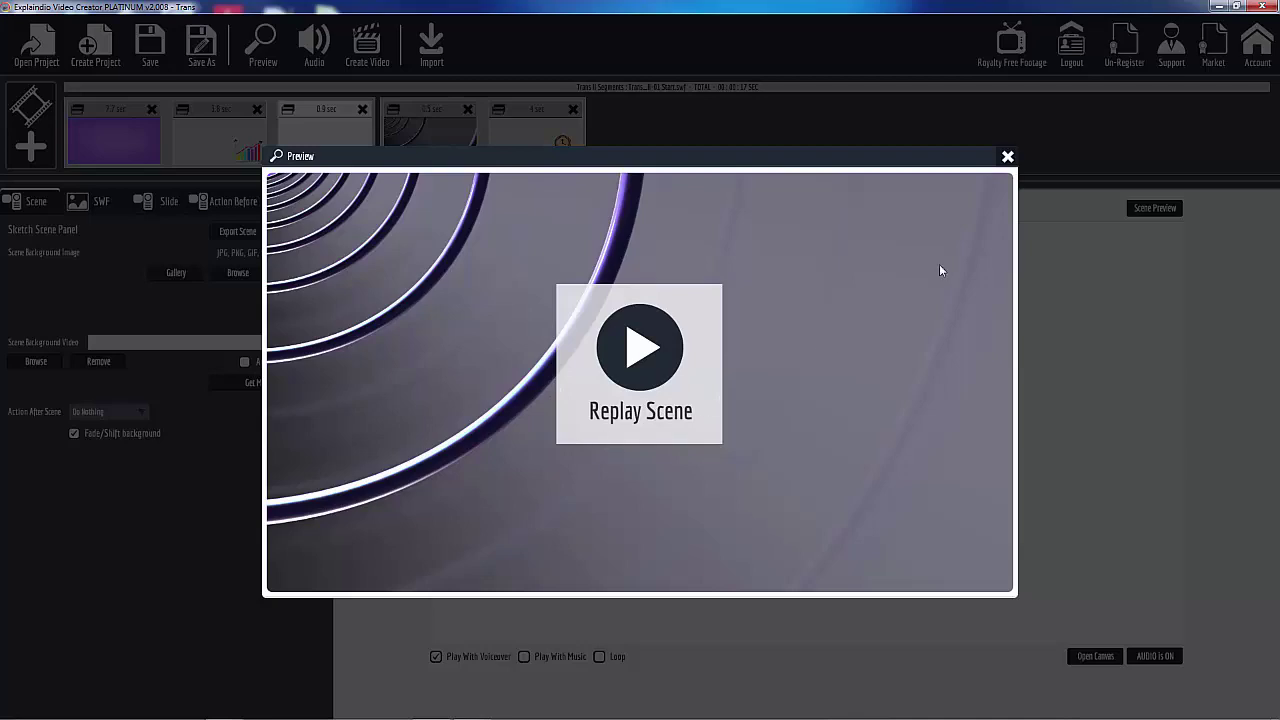
pyautogui.click(1007, 158)
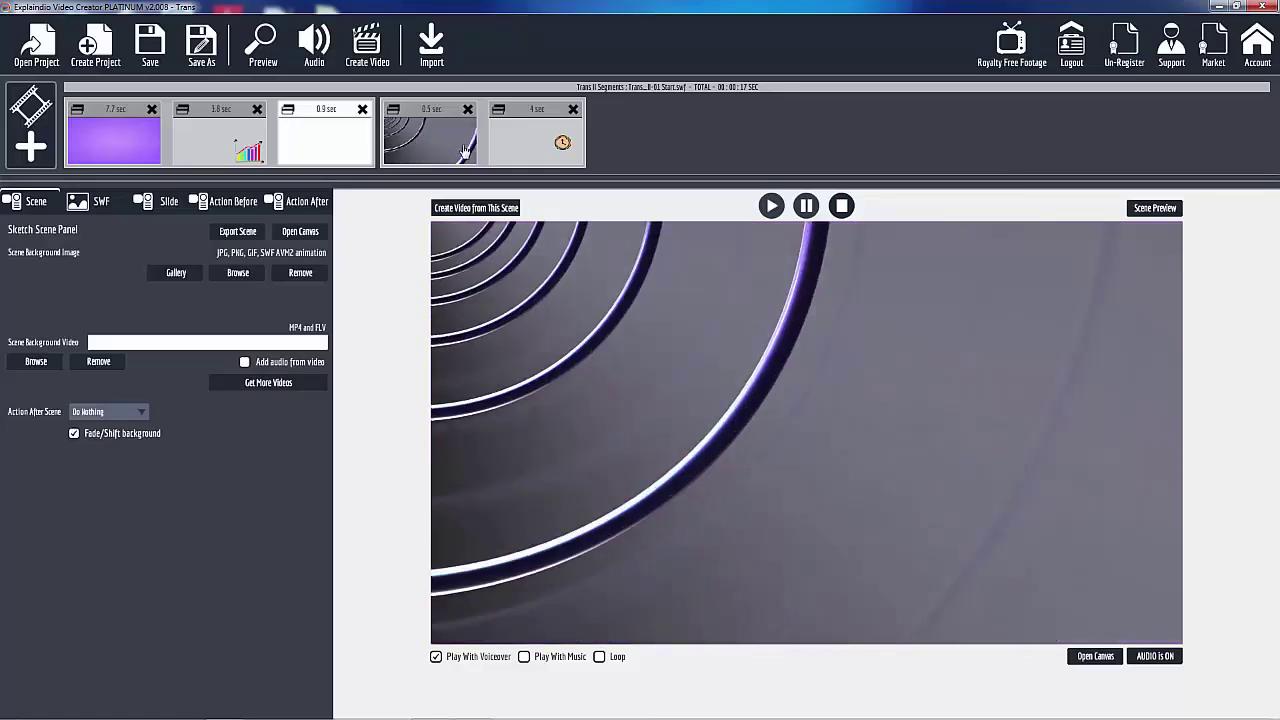
# Preview the second scene once more and play the whole project to check the joined transition.
pyautogui.click(470, 150)
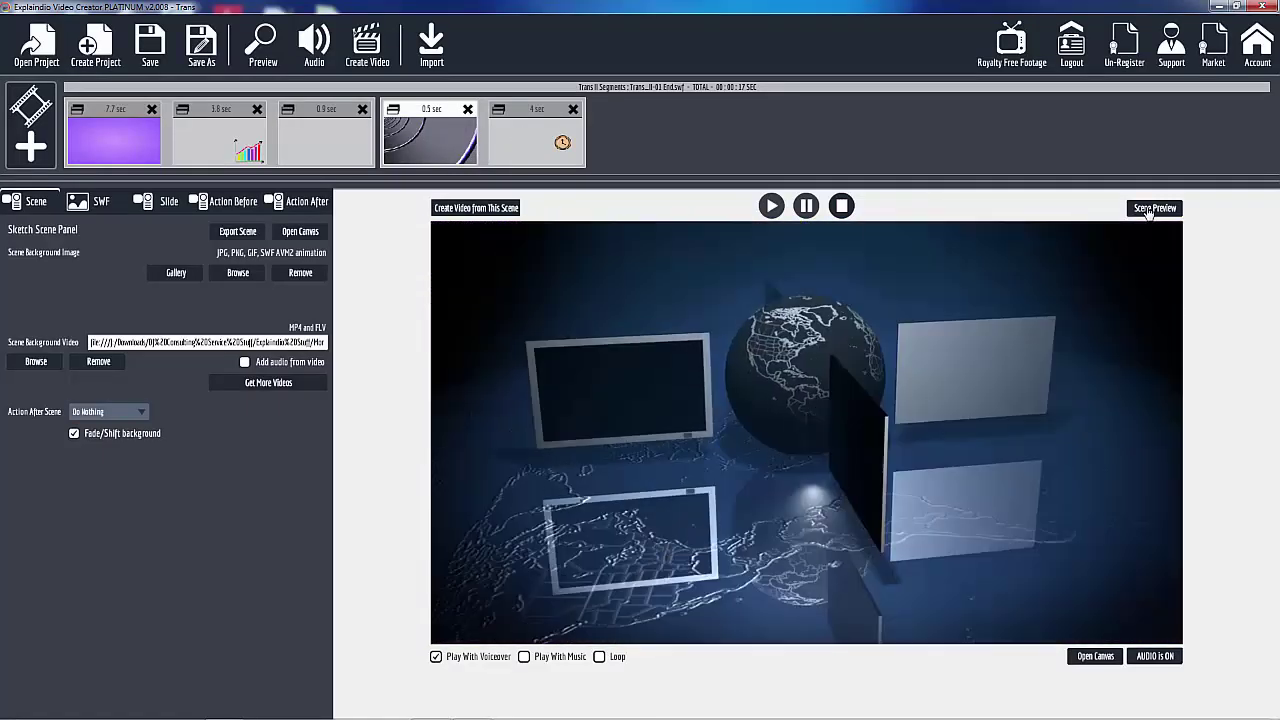
pyautogui.click(1152, 209)
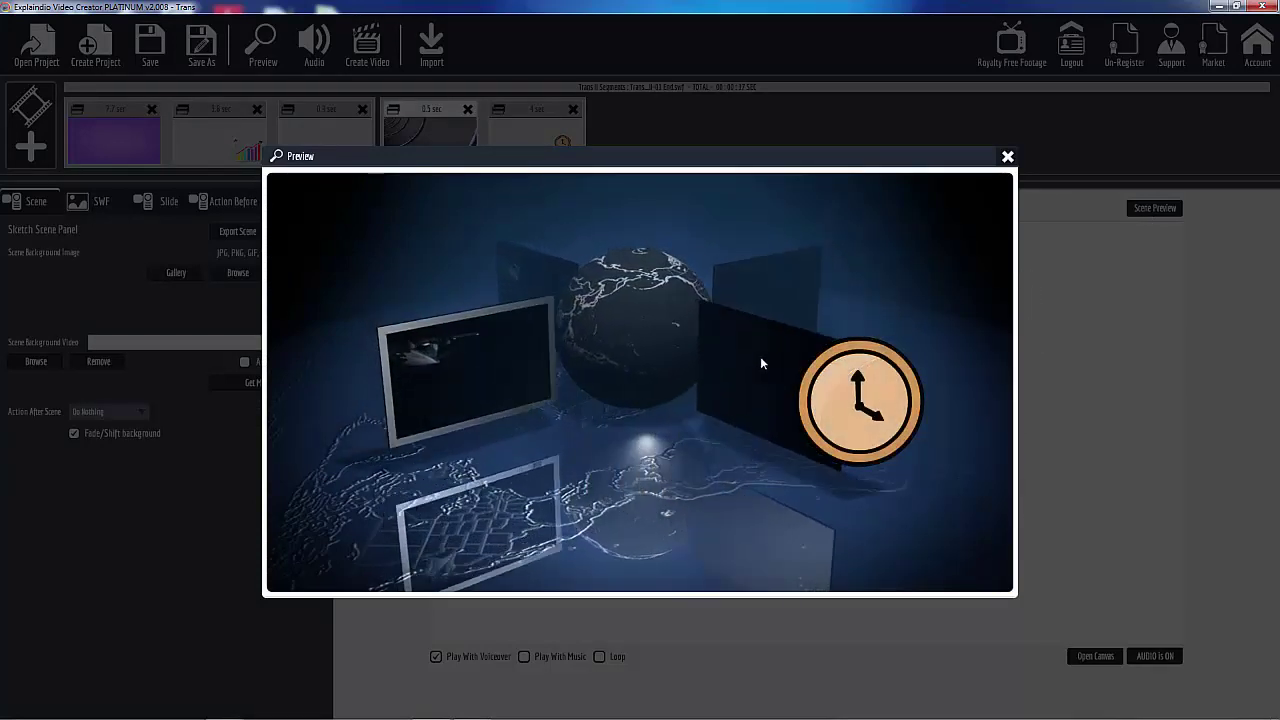
pyautogui.click(1008, 158)
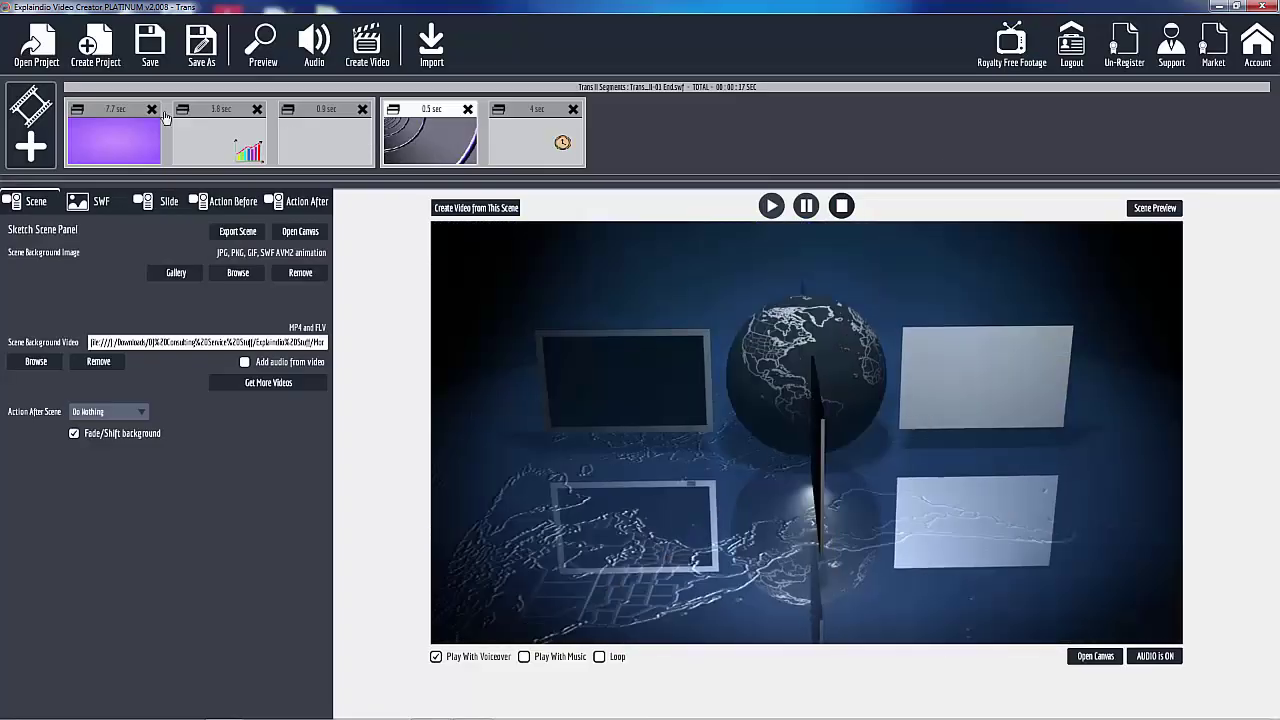
pyautogui.click(265, 45)
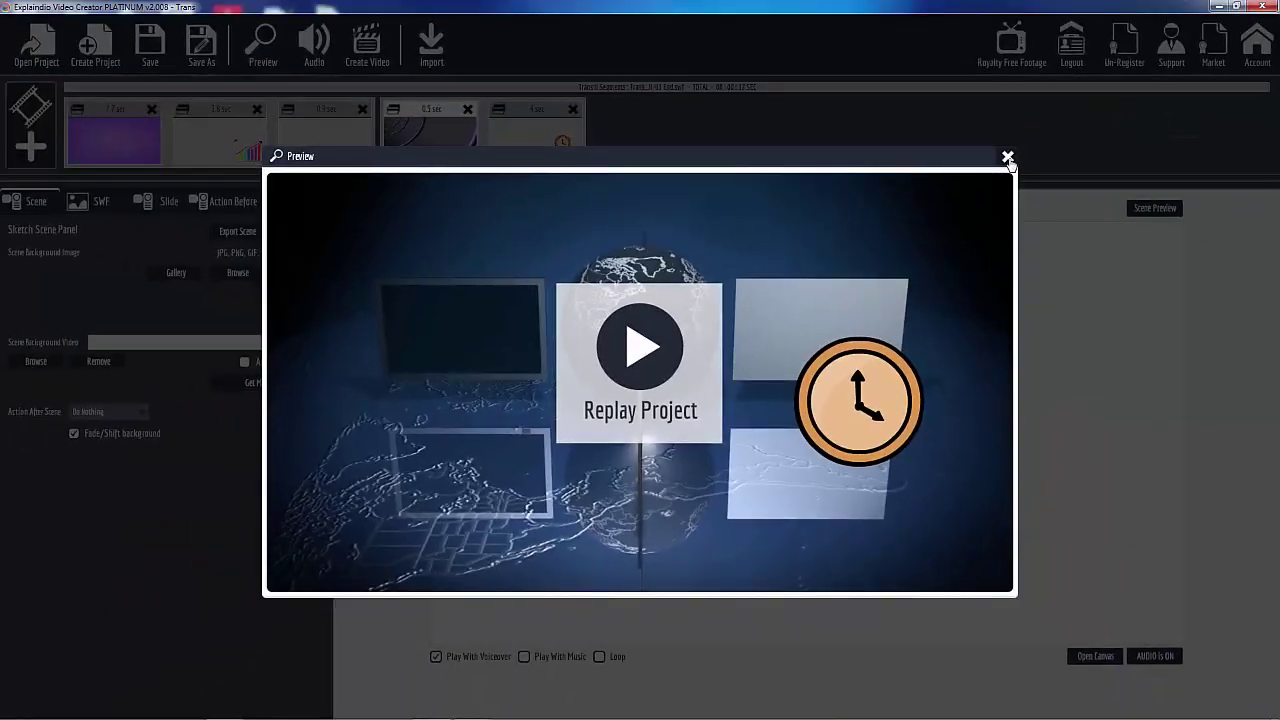
pyautogui.click(1214, 22)
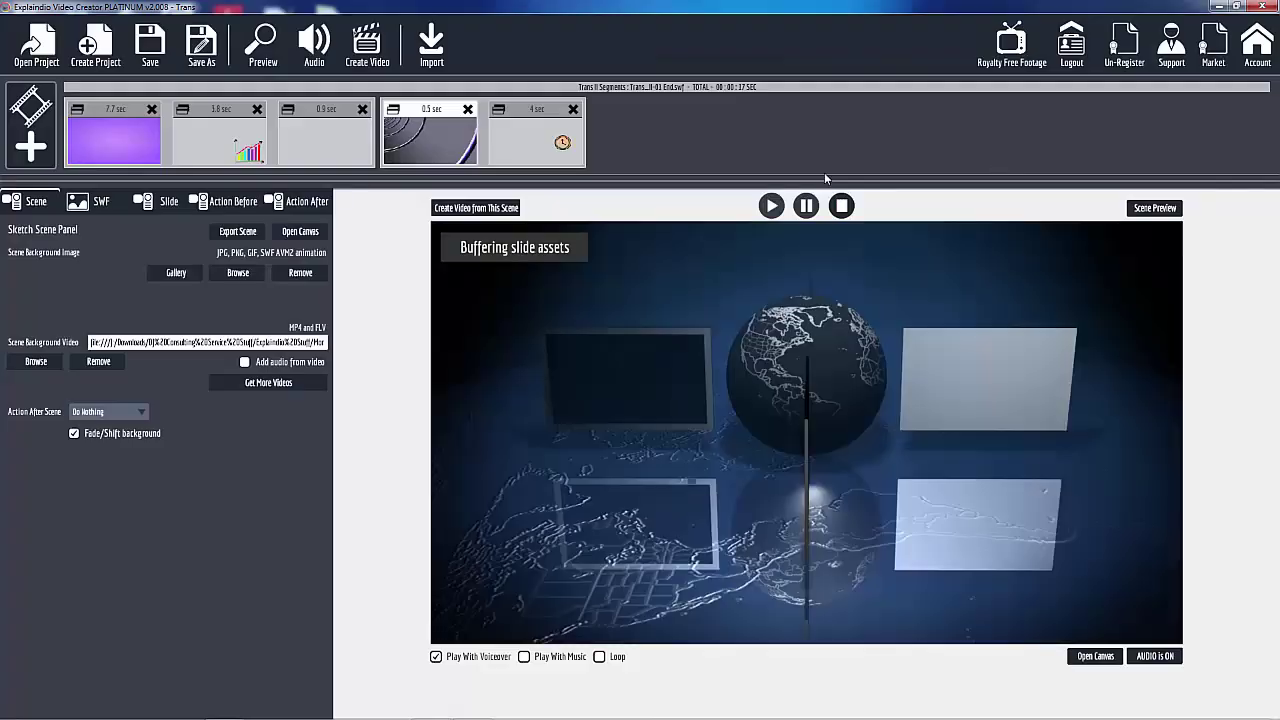
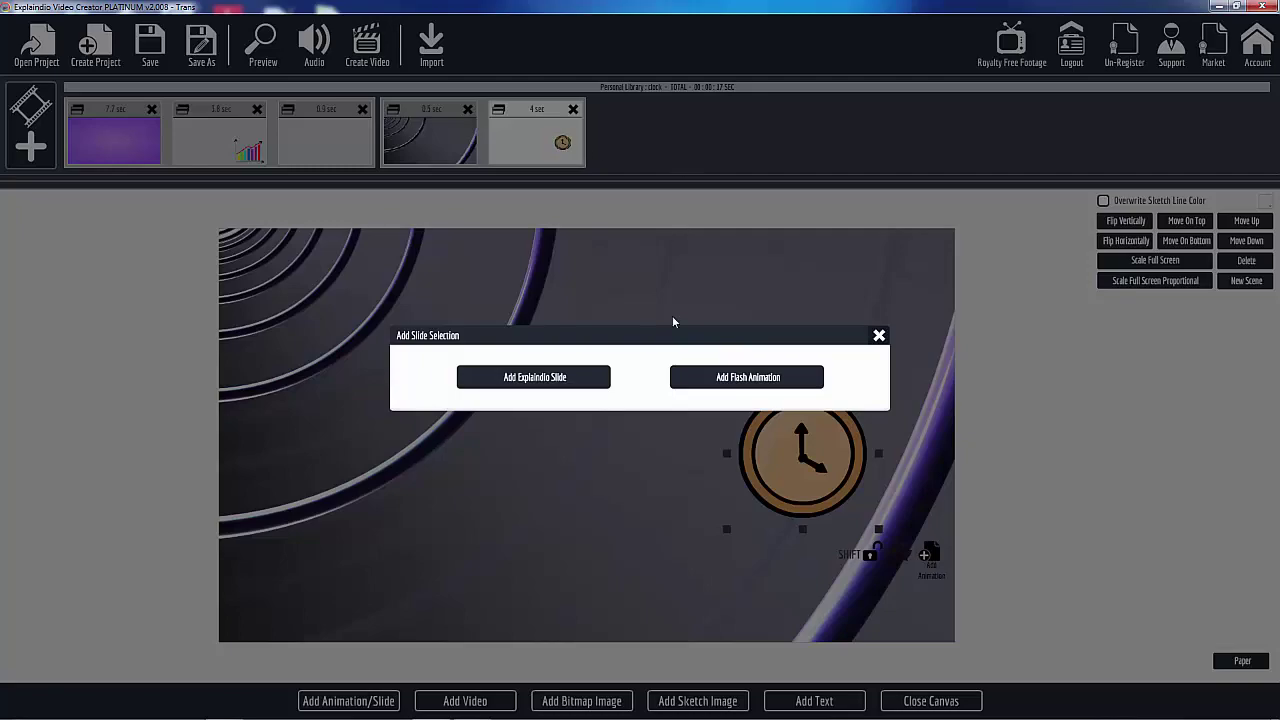
# Import the Flash animation Trans_II-02 Start from the Trans II Segments folder under SWF Files on drive J: into the second scene.
pyautogui.click(727, 381)
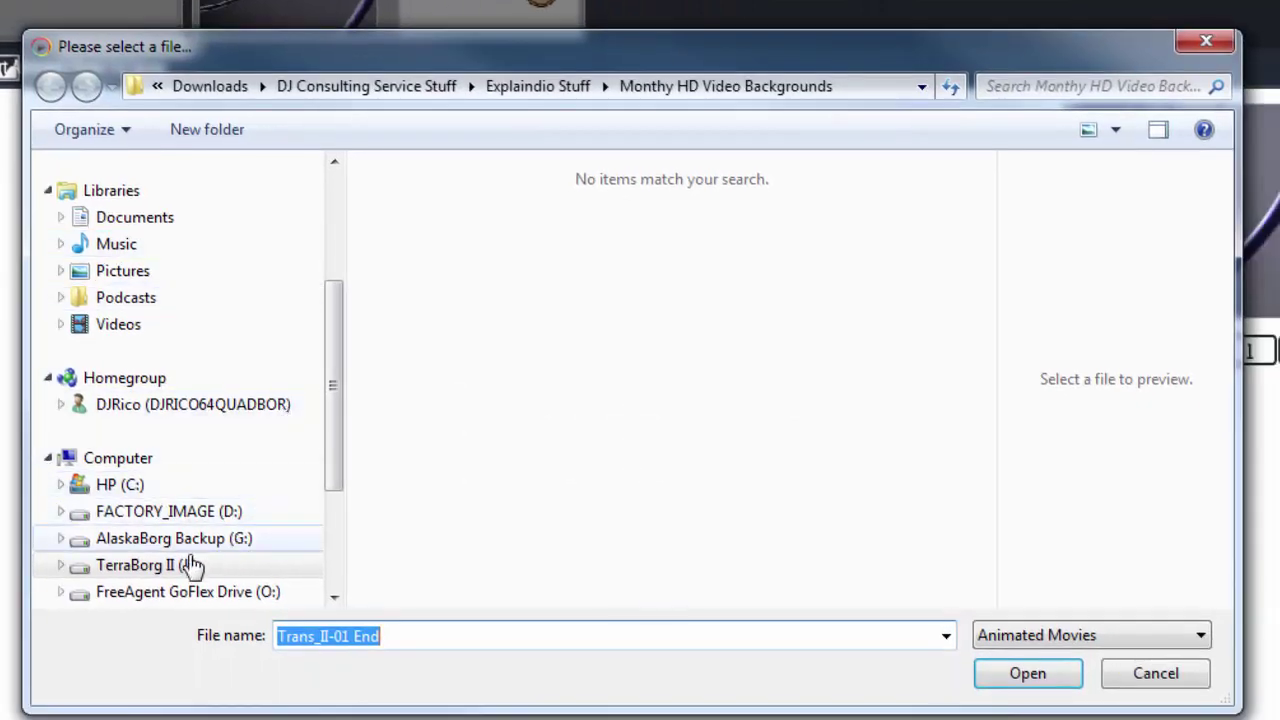
pyautogui.click(185, 566)
pyautogui.moveTo(991, 408); pyautogui.dragTo(971, 549)
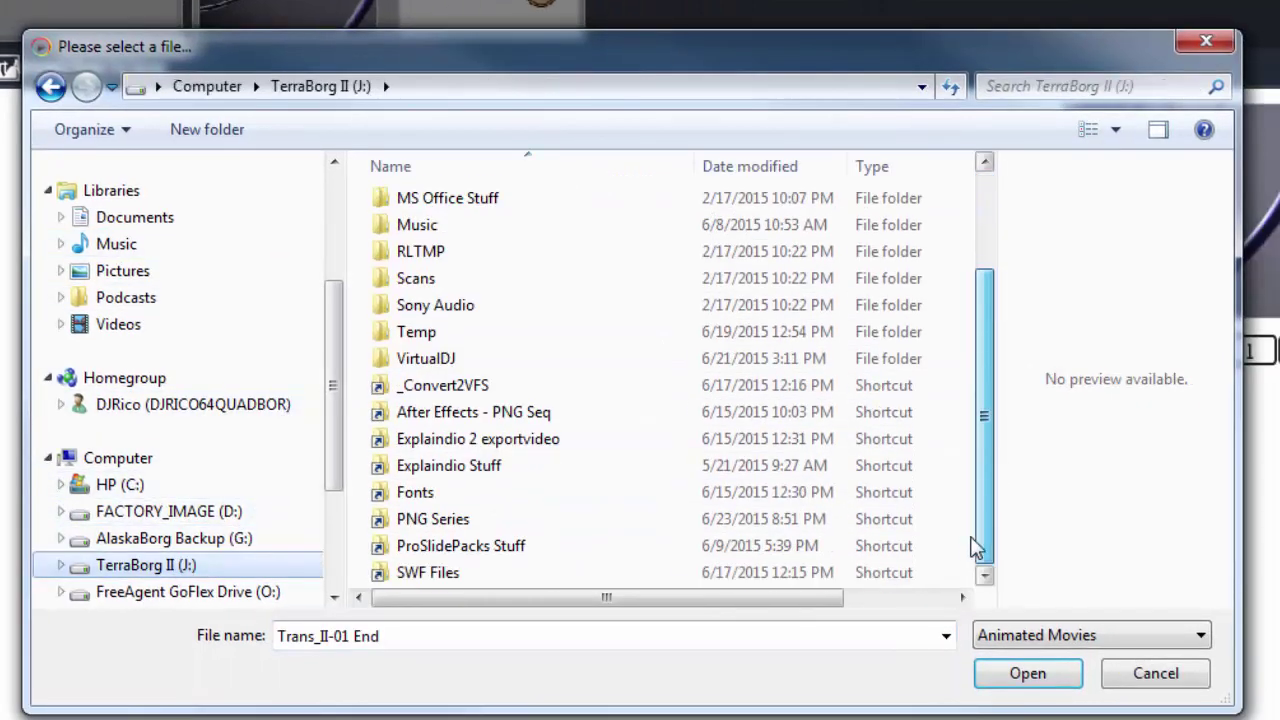
pyautogui.doubleClick(418, 572)
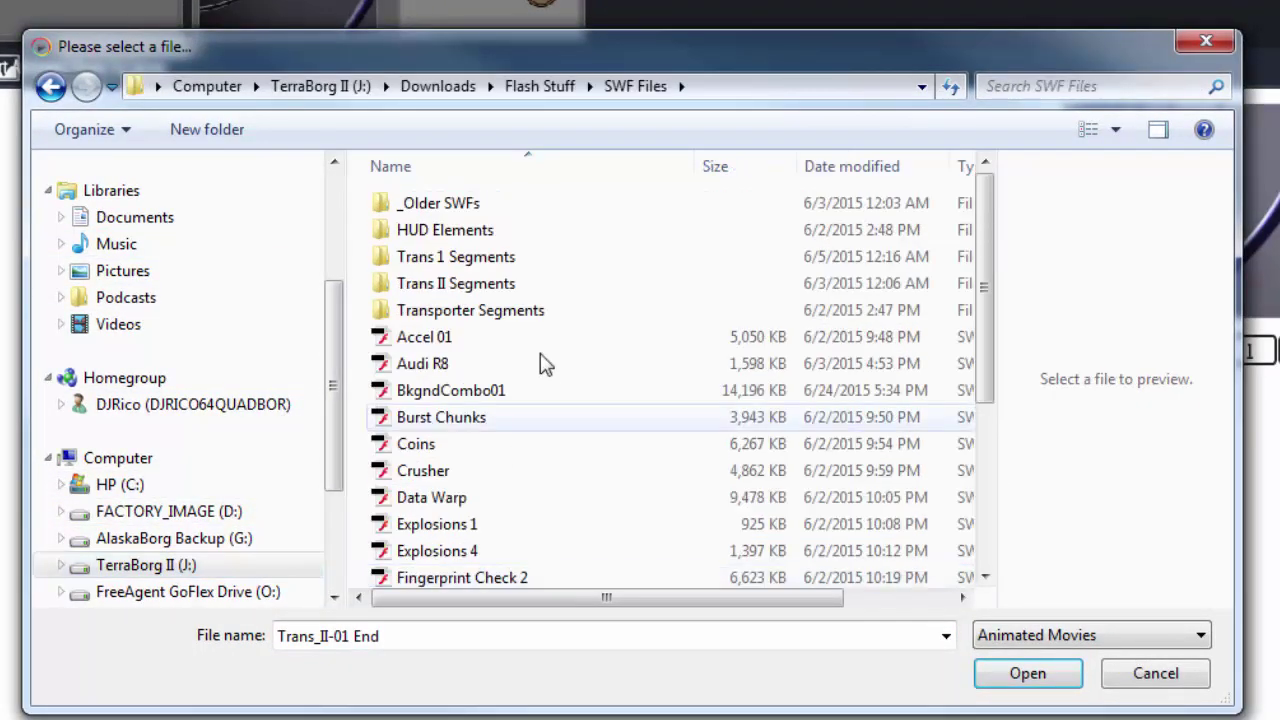
pyautogui.doubleClick(444, 285)
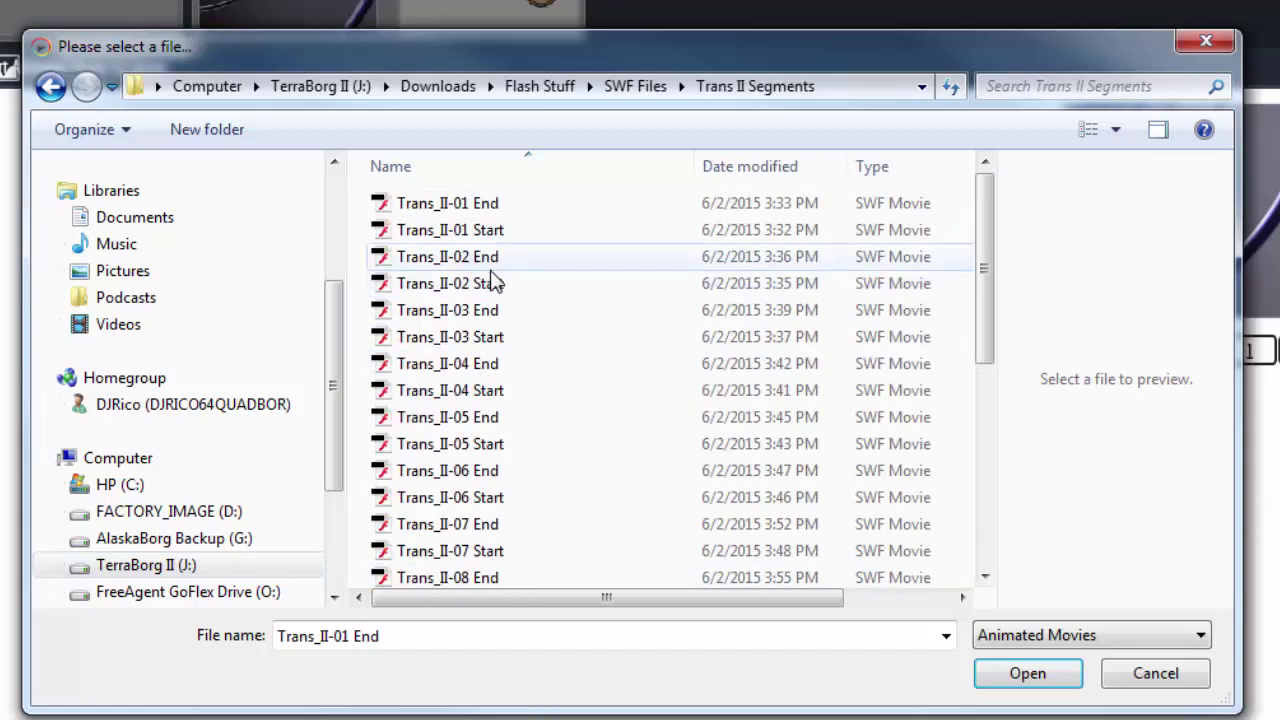
pyautogui.click(455, 288)
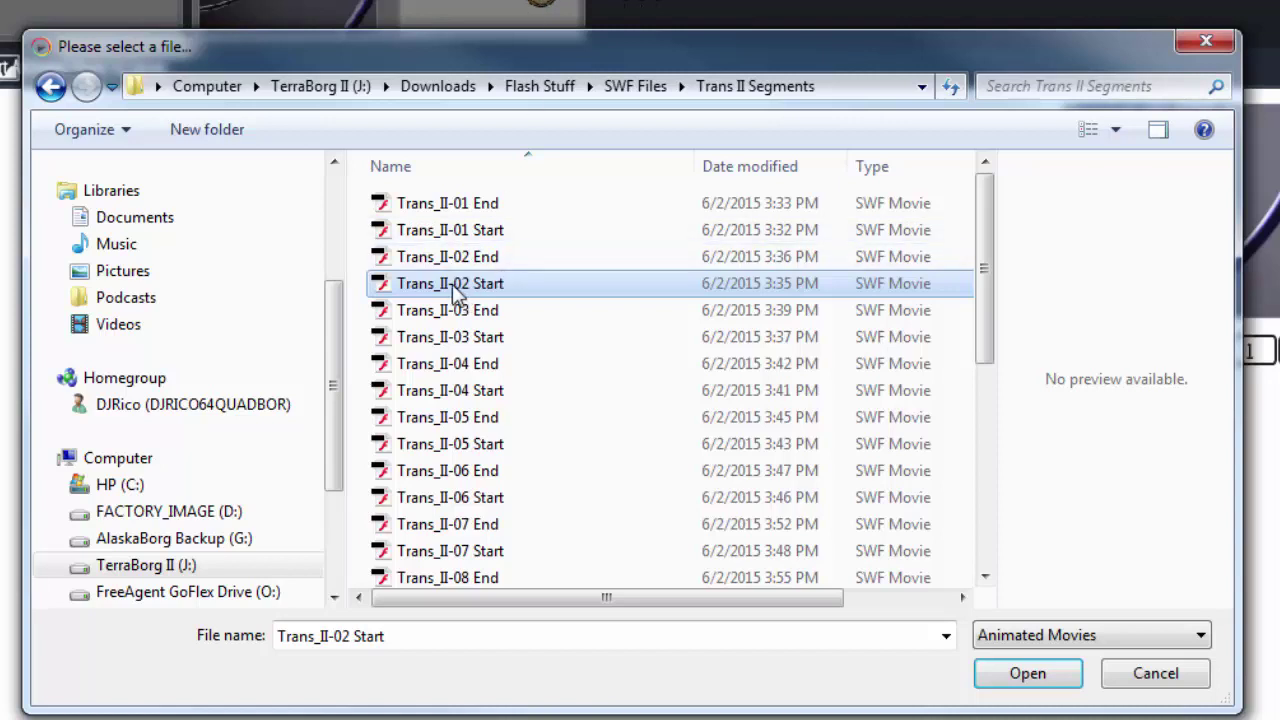
pyautogui.click(1015, 686)
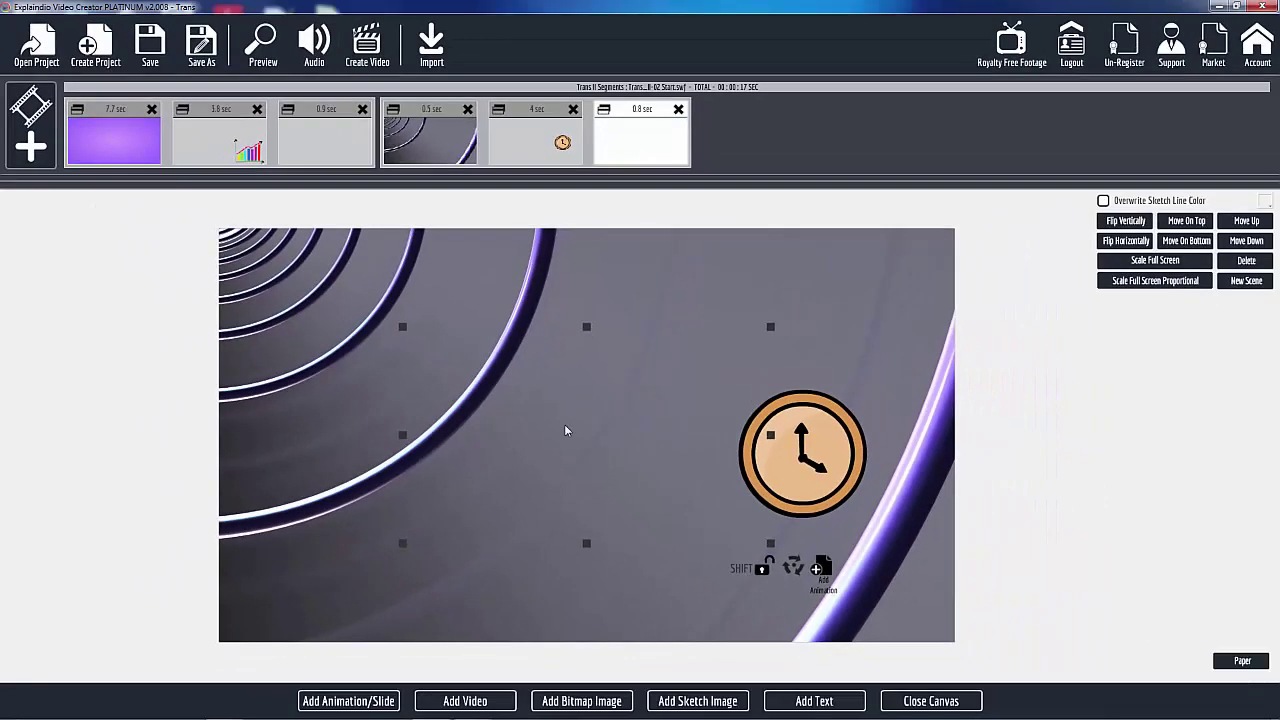
# Scale the Trans_II-02 Start animation to full screen in the second scene.
pyautogui.click(1160, 261)
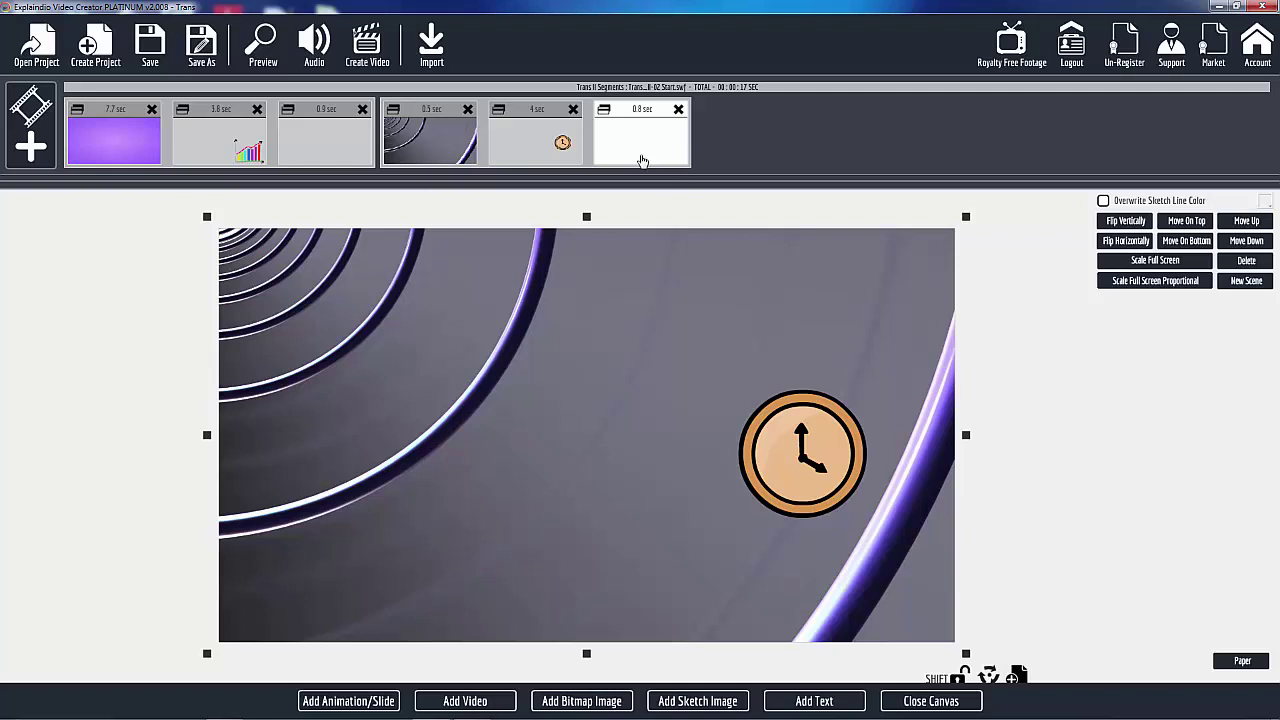
# Create a third scene, import the Trans_II-02 End Flash animation from the Trans II Segments folder, and scale it to full screen.
pyautogui.click(30, 148)
pyautogui.click(537, 384)
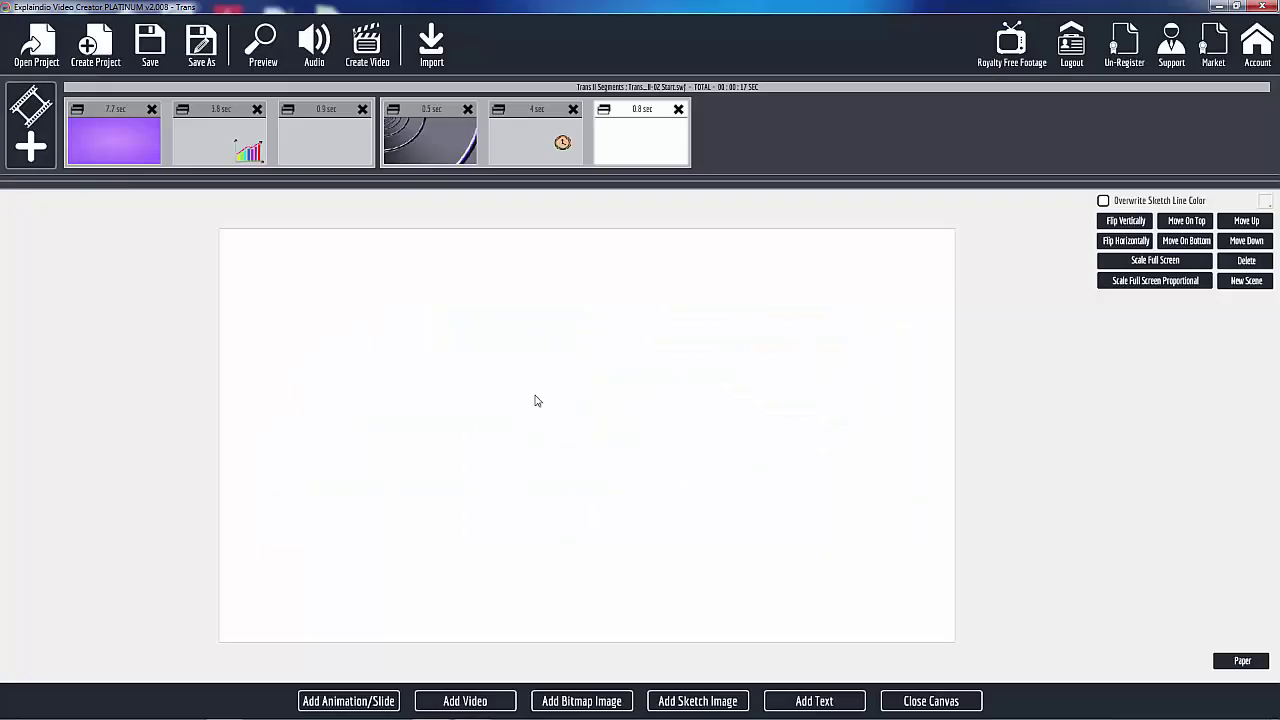
pyautogui.click(358, 702)
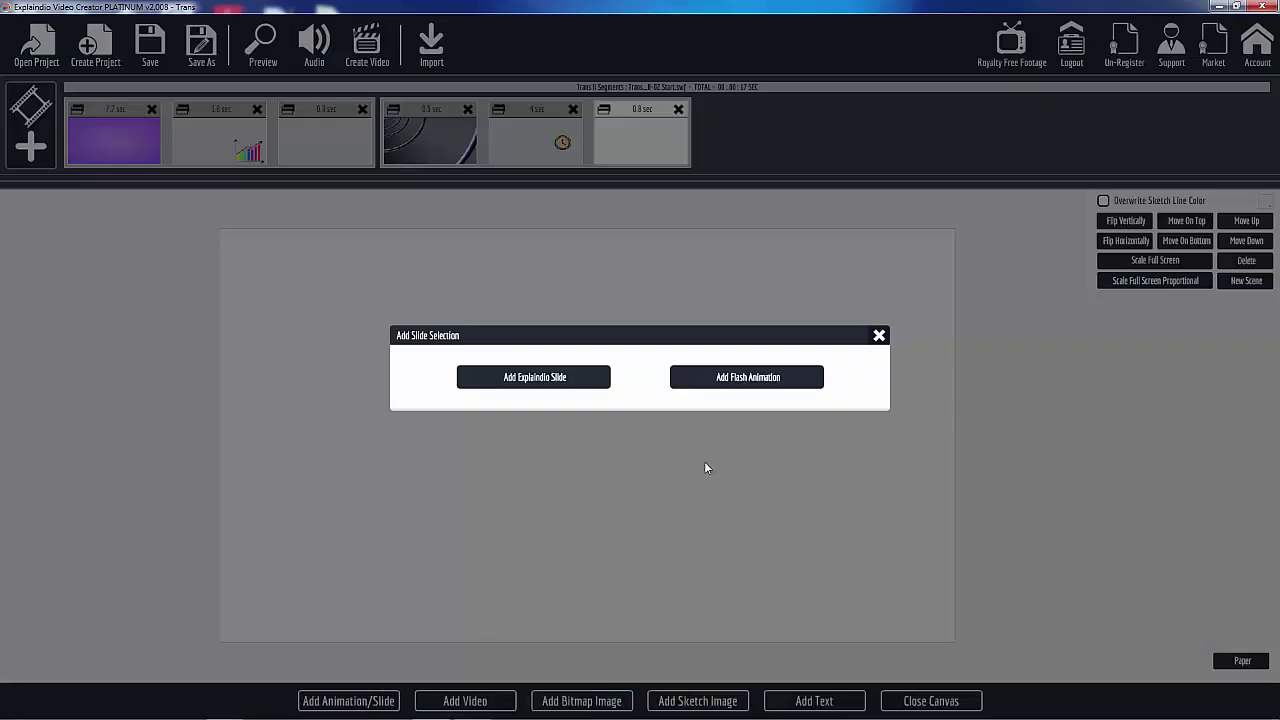
pyautogui.click(747, 378)
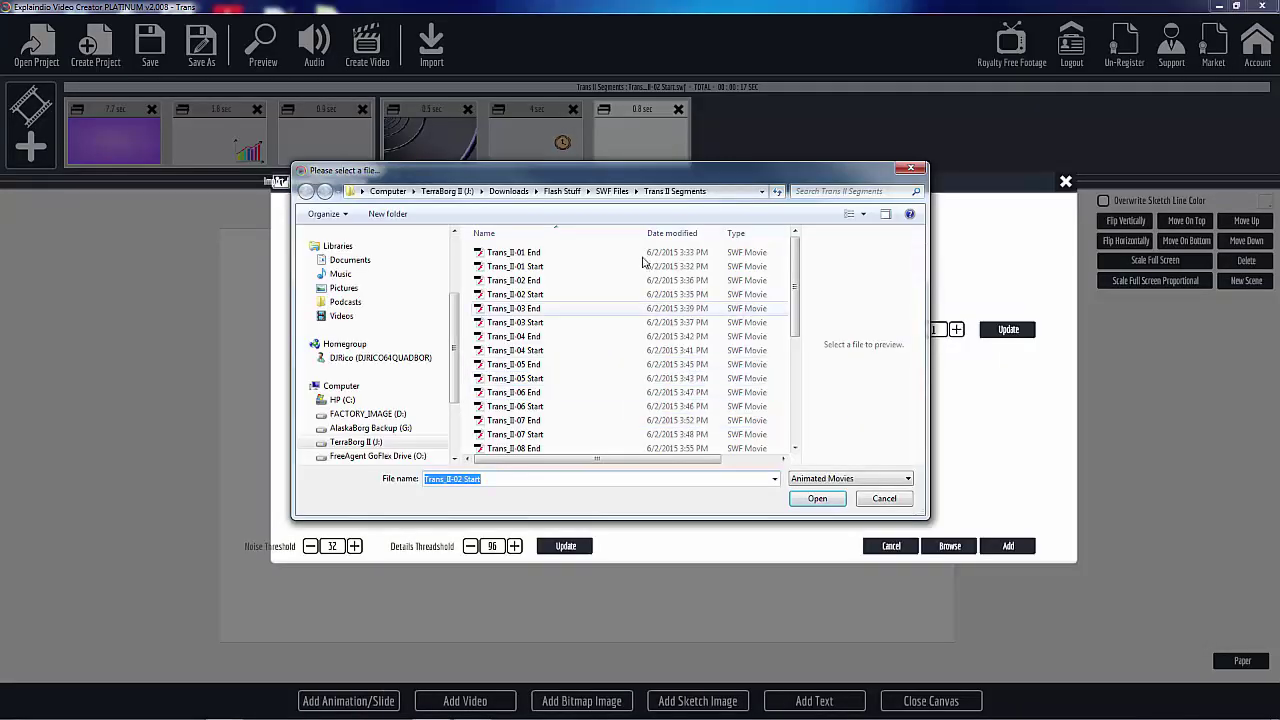
pyautogui.click(525, 284)
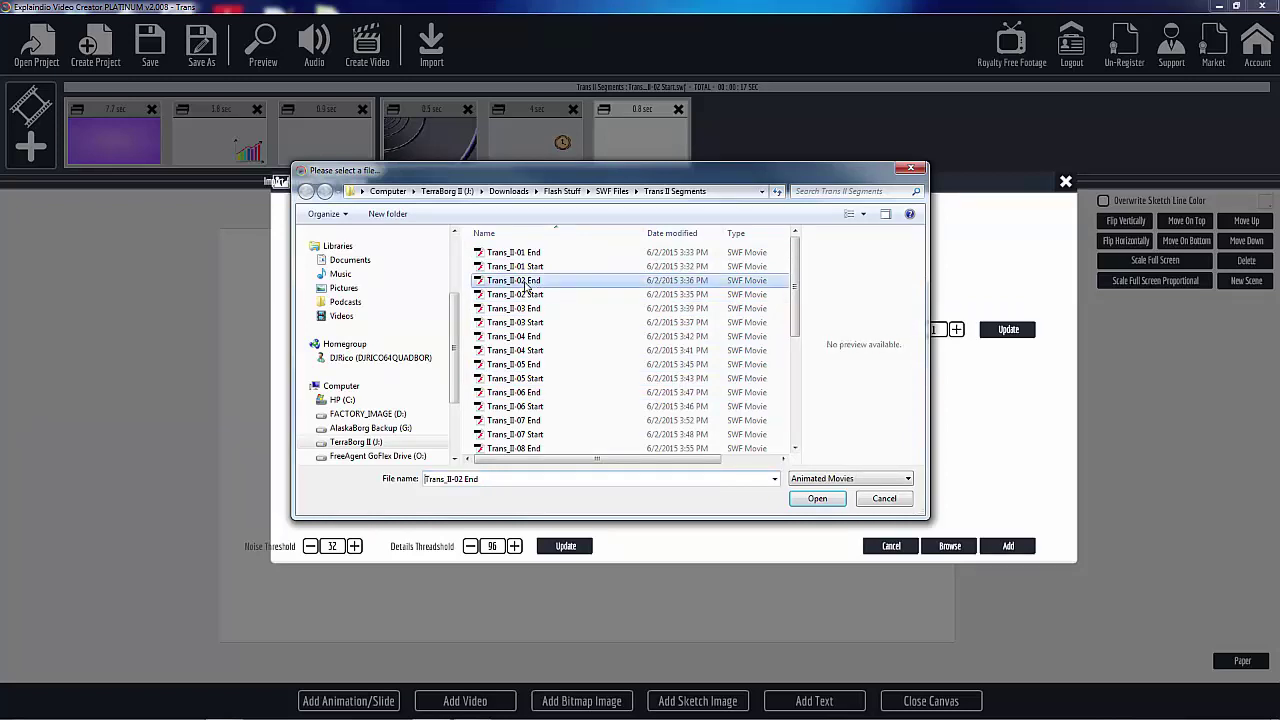
pyautogui.click(820, 499)
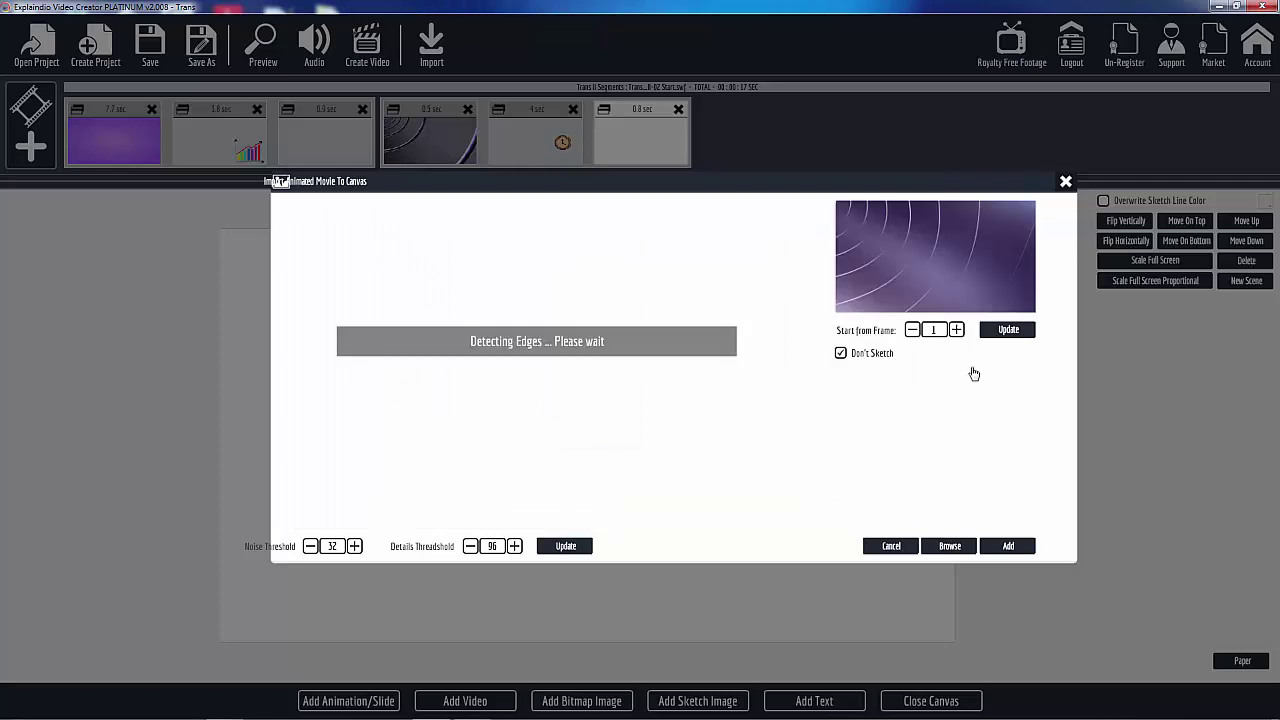
pyautogui.click(1009, 546)
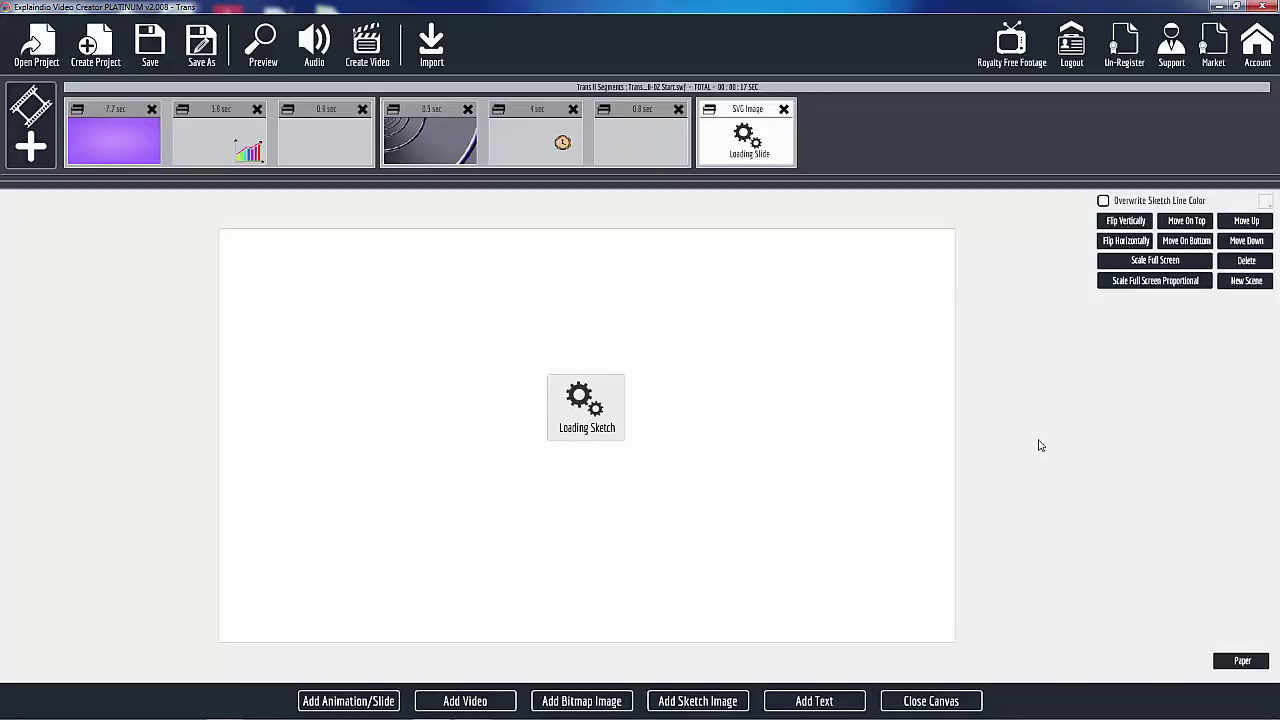
pyautogui.click(1147, 263)
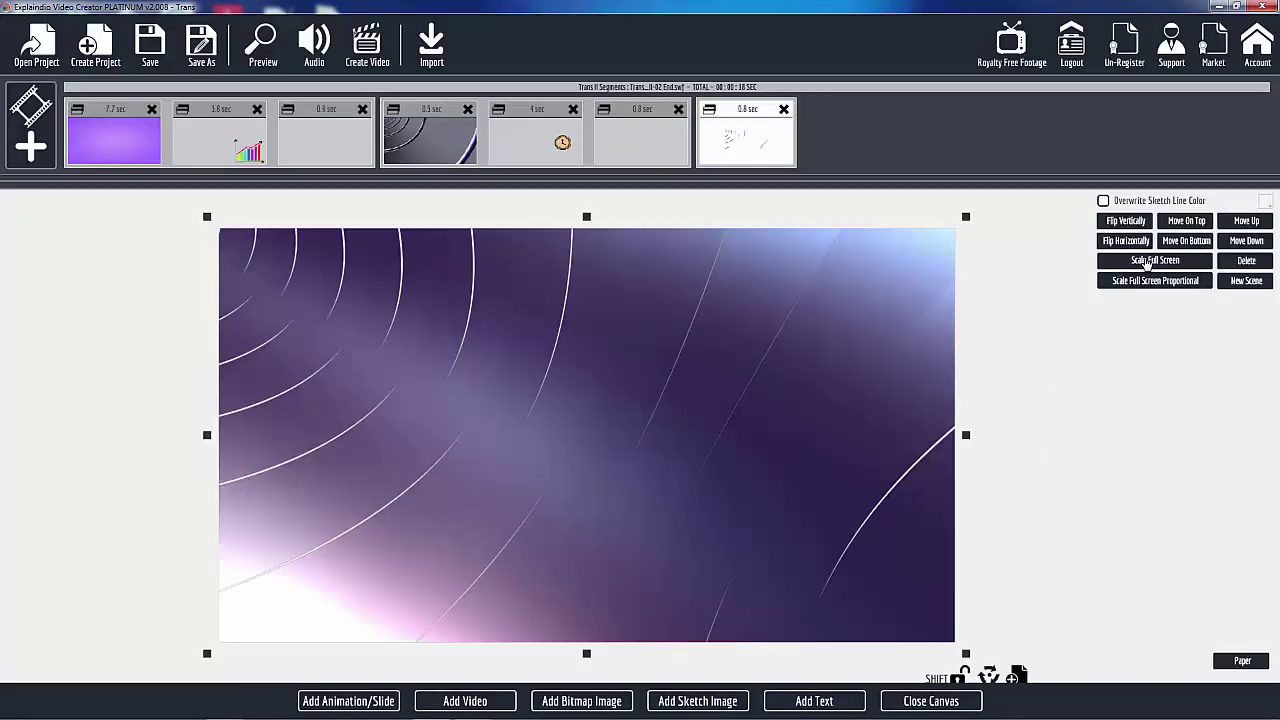
# Compare the second scene's transition start slide with the third scene's end slide, and delete the end slide.
pyautogui.click(650, 117)
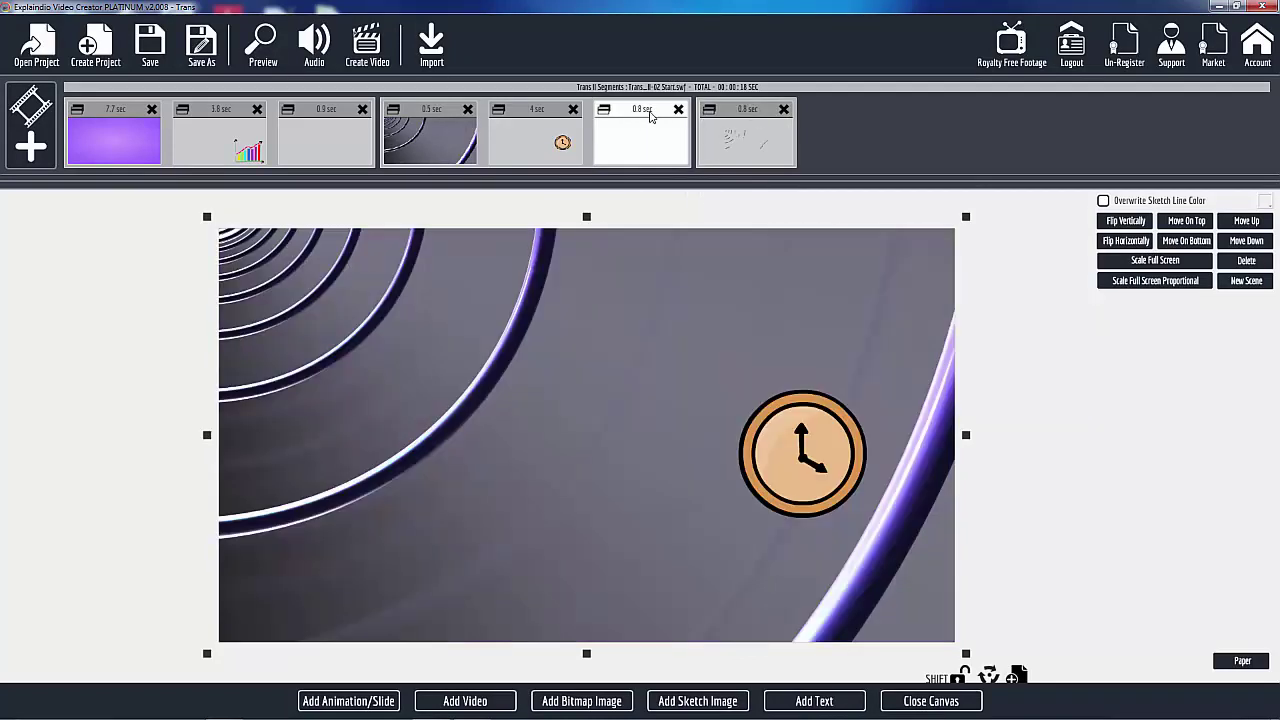
pyautogui.click(740, 116)
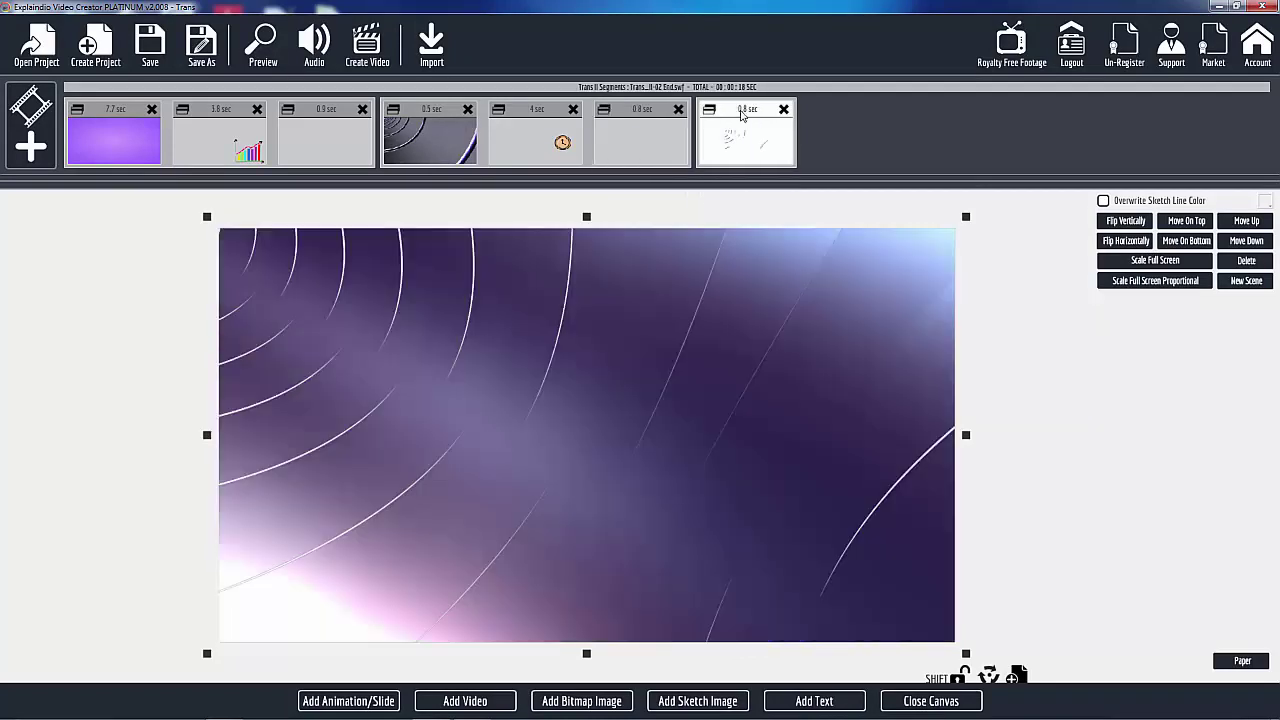
pyautogui.click(1246, 261)
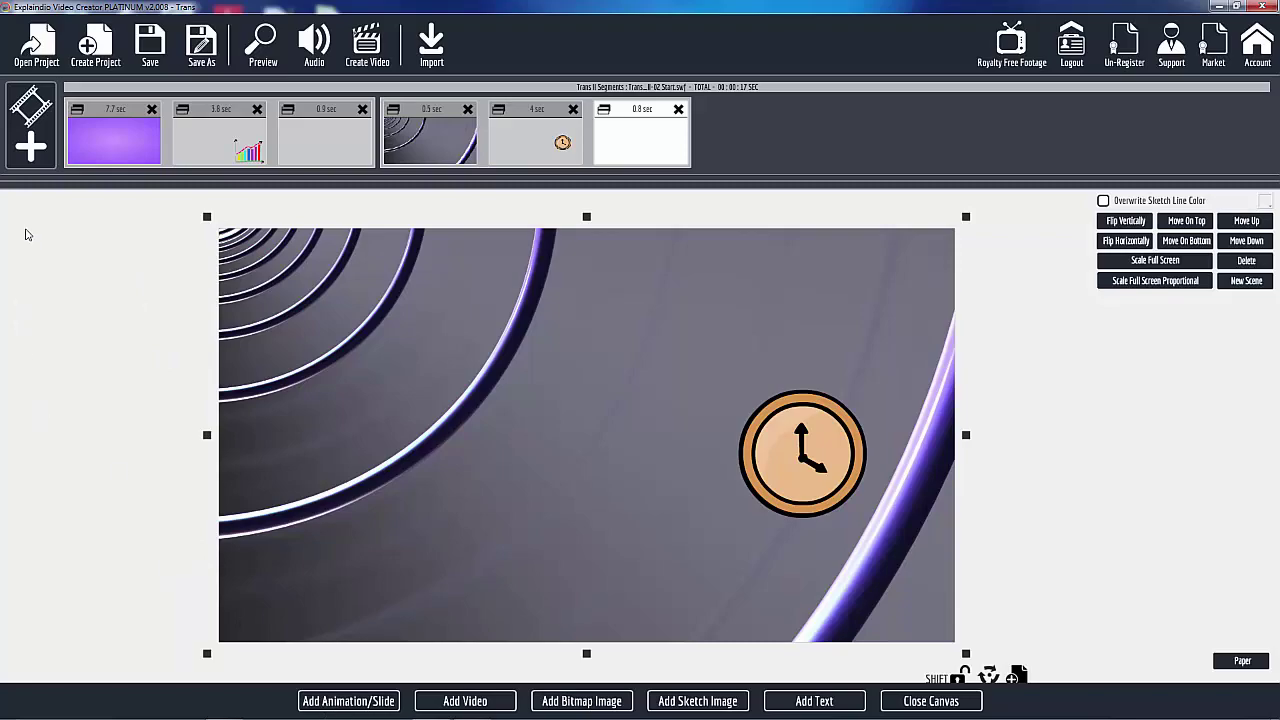
# Create a new third scene, import the Trans_II-01 End Flash animation from the Trans II Segments folder, and scale it to full screen.
pyautogui.click(35, 158)
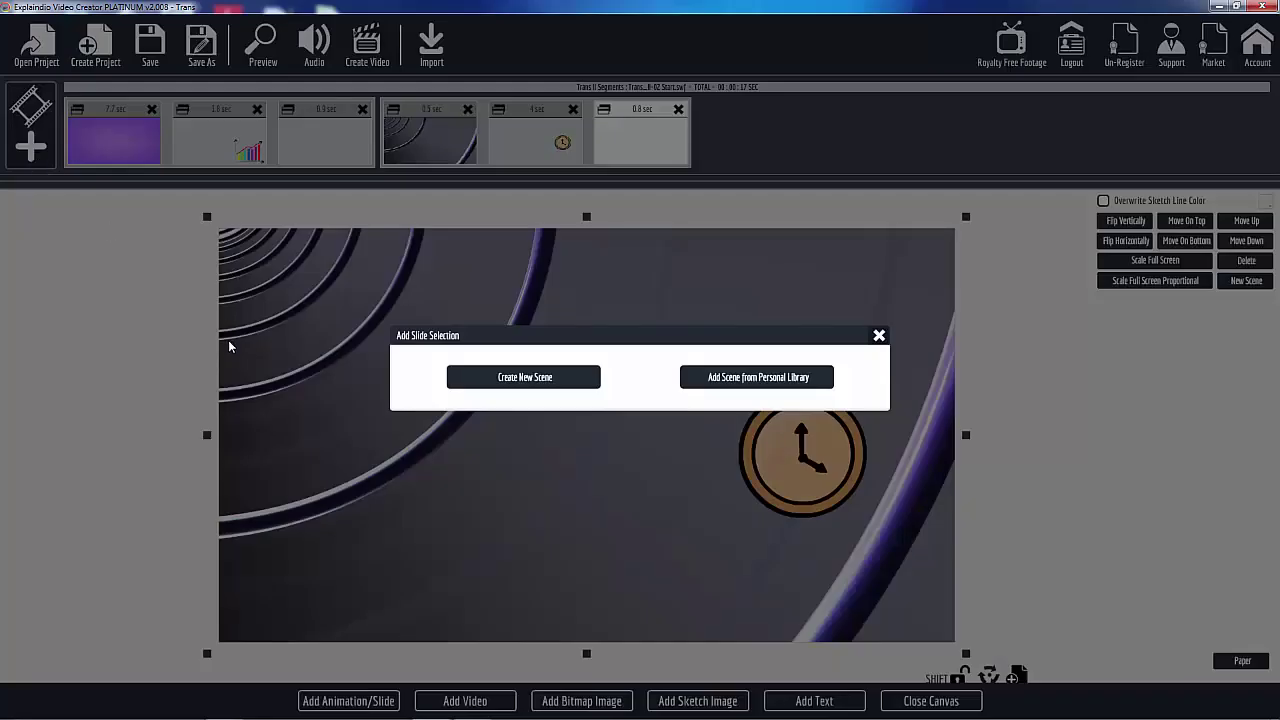
pyautogui.click(586, 388)
pyautogui.click(368, 703)
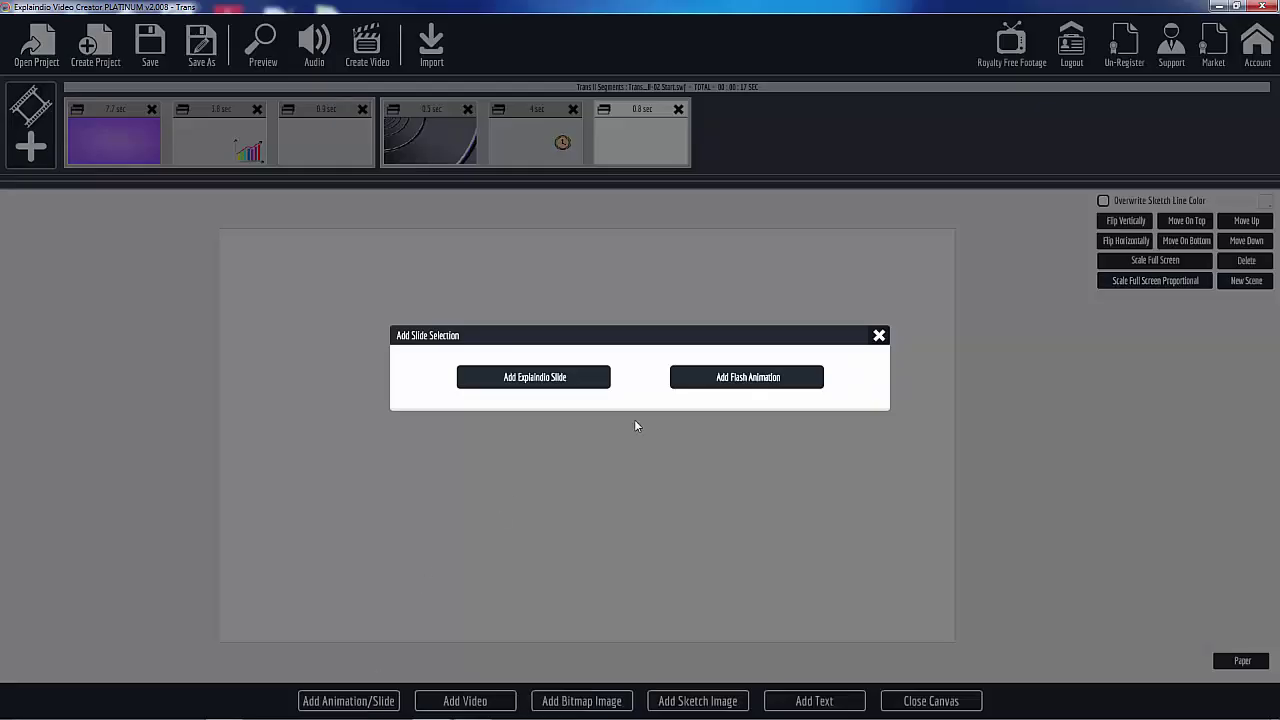
pyautogui.click(754, 380)
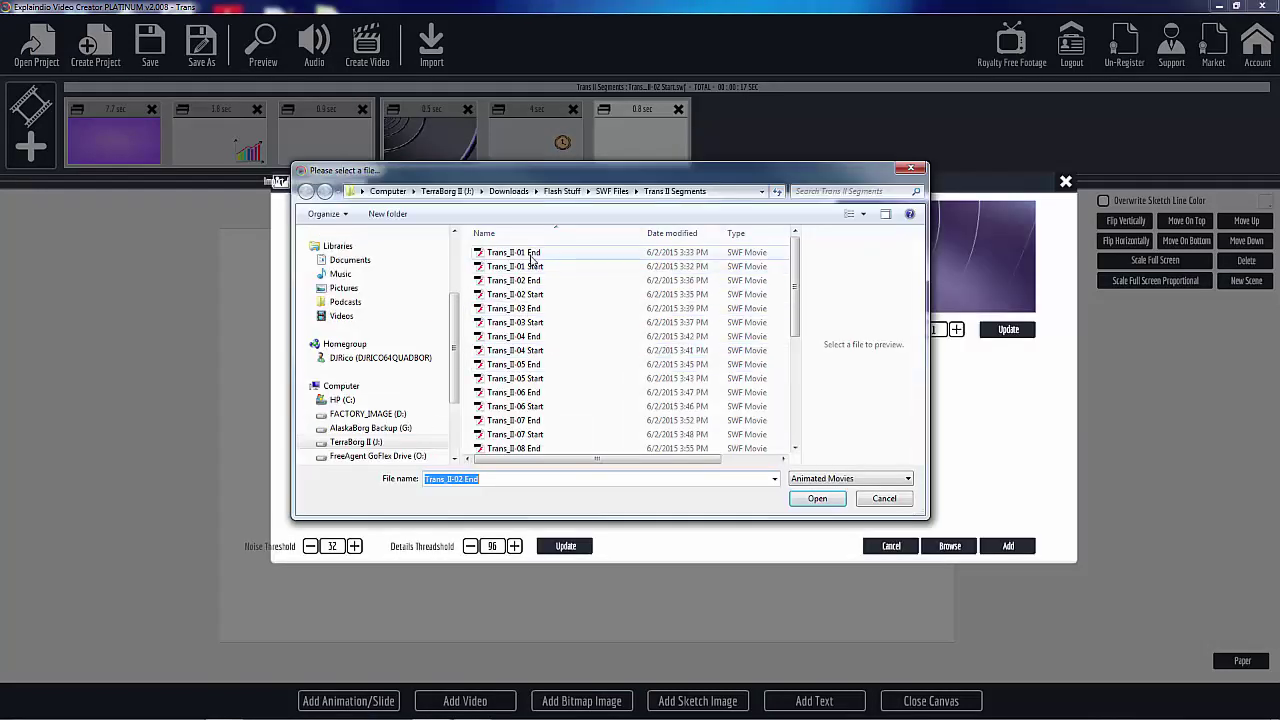
pyautogui.click(531, 256)
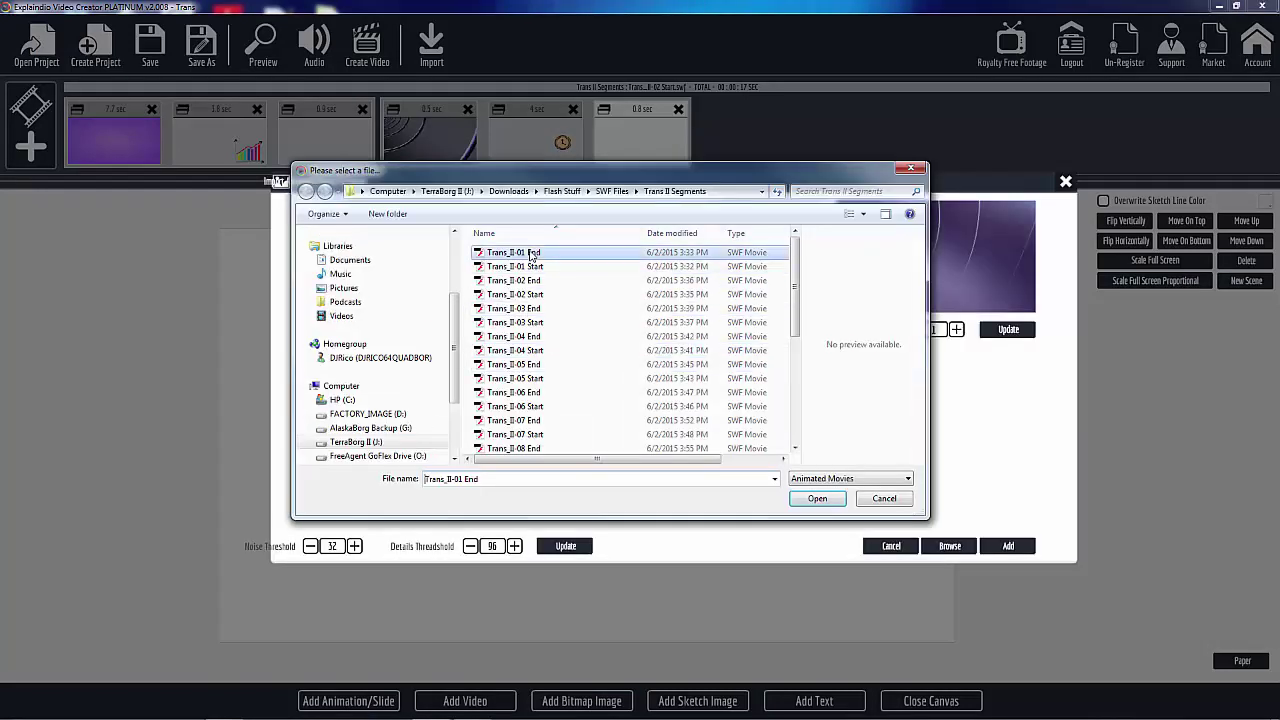
pyautogui.click(818, 500)
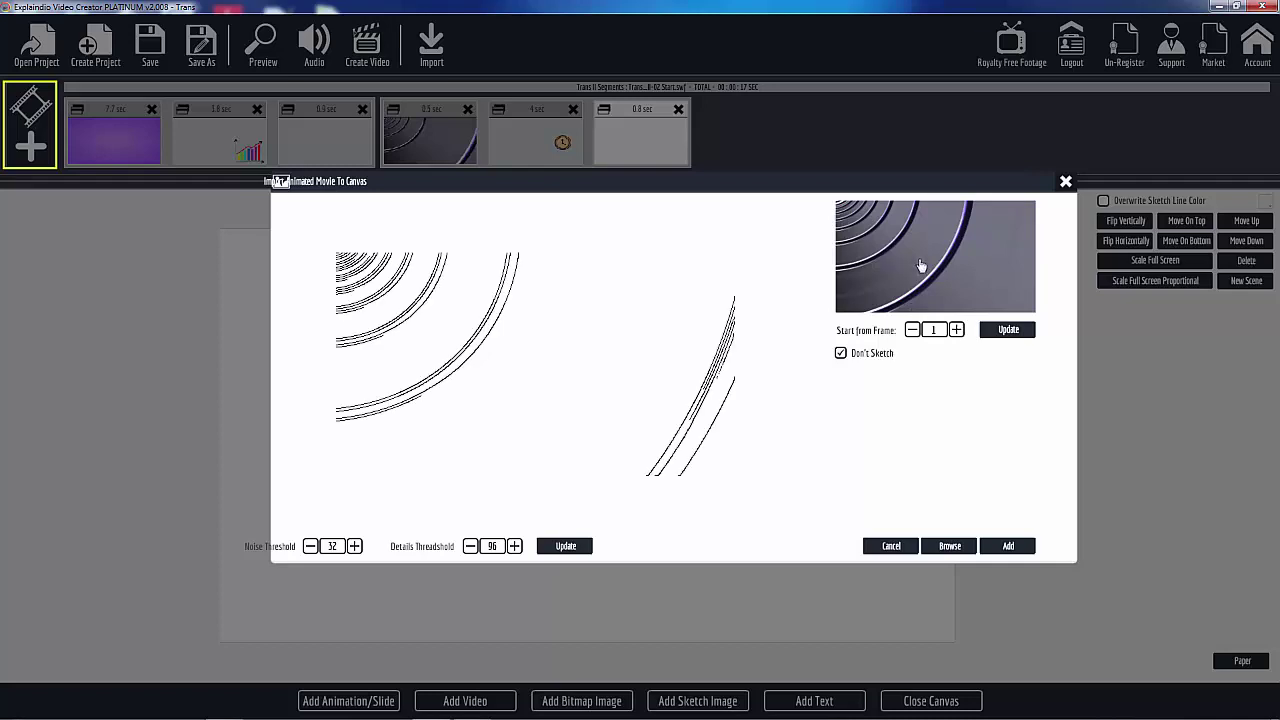
pyautogui.click(996, 551)
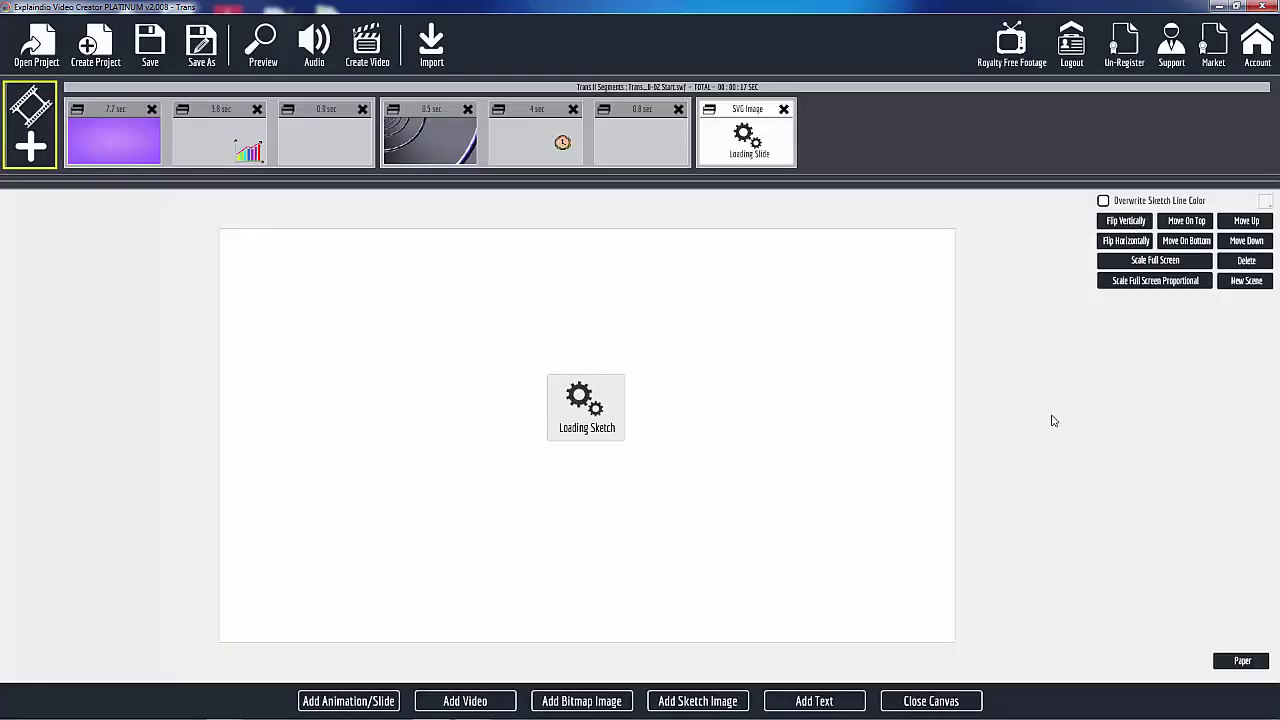
pyautogui.click(1168, 268)
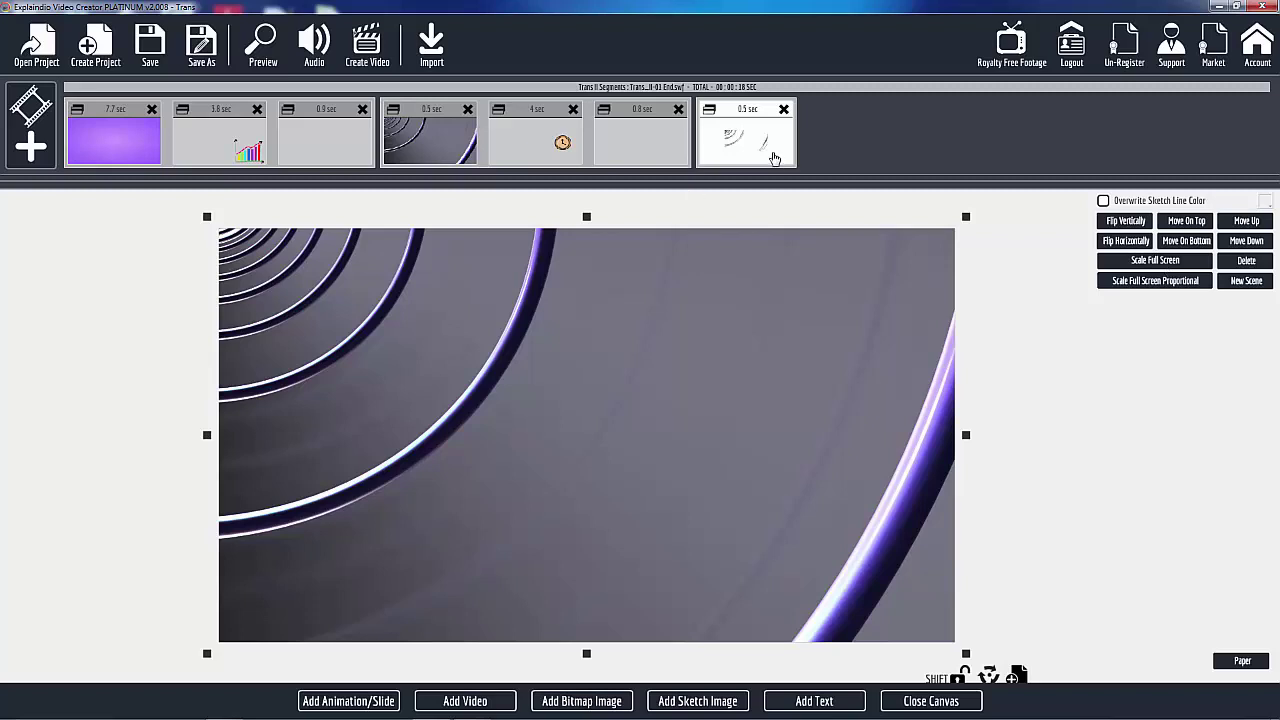
# Add the computer74 tablet sketch from the Personal Library to the third scene, enlarge it, and place it in the canvas's lower-right area.
pyautogui.click(697, 701)
pyautogui.click(826, 443)
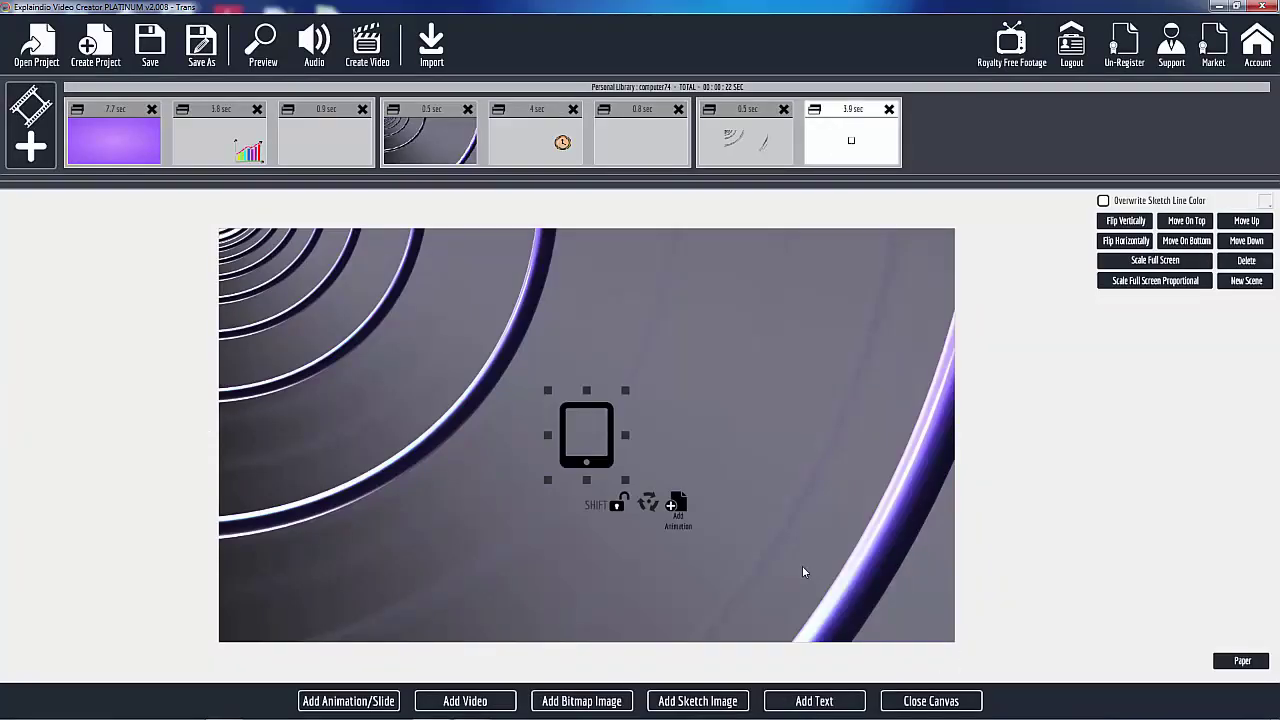
pyautogui.moveTo(627, 485)
pyautogui.mouseDown()
pyautogui.moveTo(740, 550)
pyautogui.moveTo(715, 581)
pyautogui.mouseUp()
pyautogui.moveTo(643, 553); pyautogui.dragTo(812, 581)
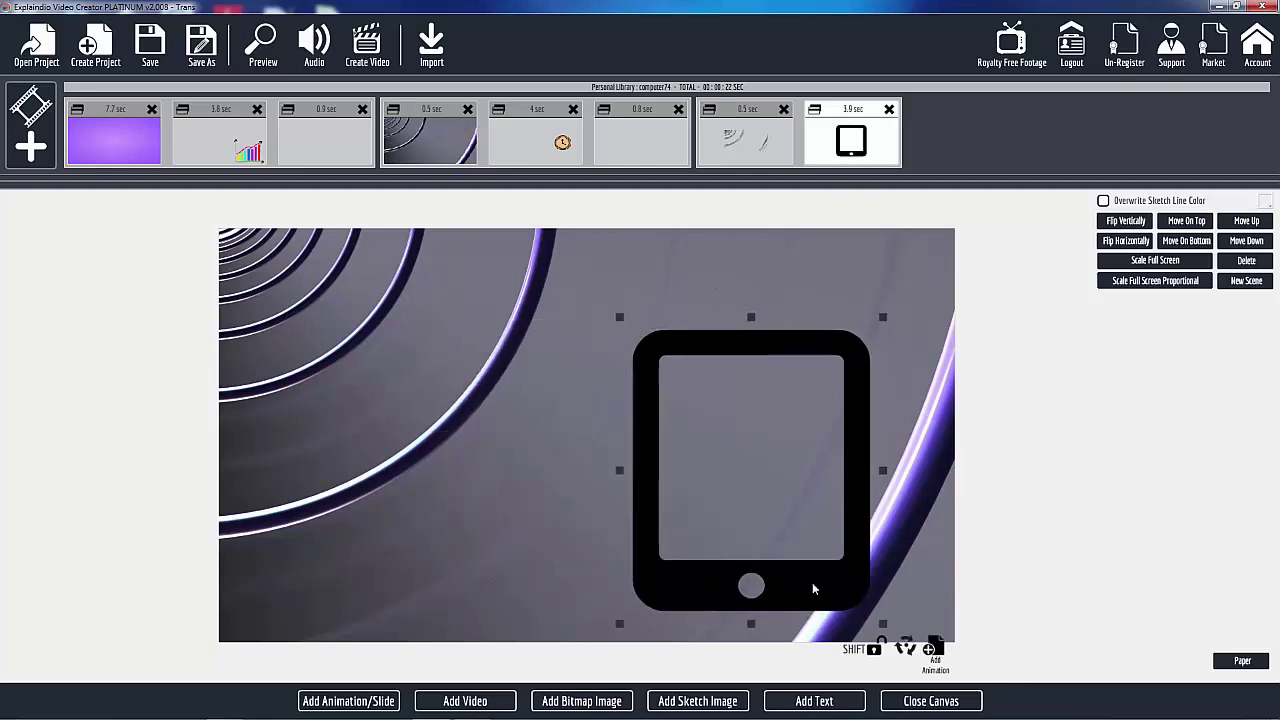
# Close the canvas and preview the third scene with its end transition and tablet sketch.
pyautogui.click(930, 701)
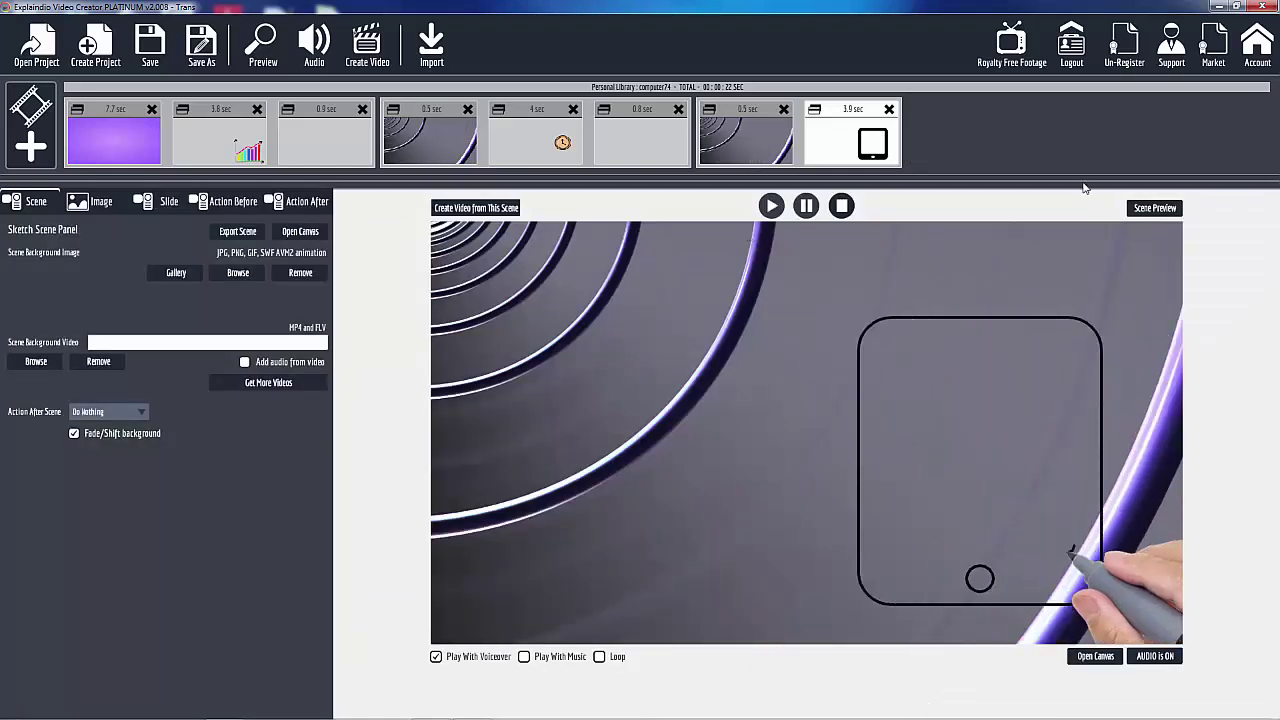
pyautogui.click(1146, 211)
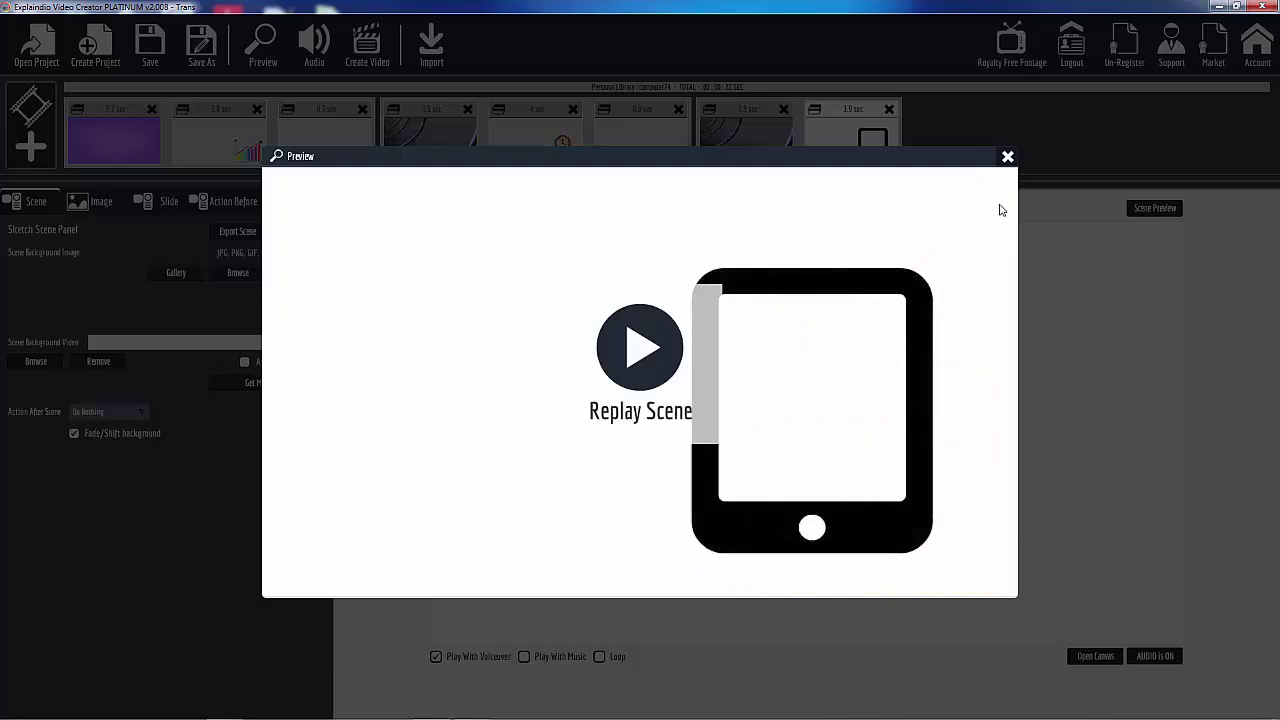
pyautogui.click(1007, 158)
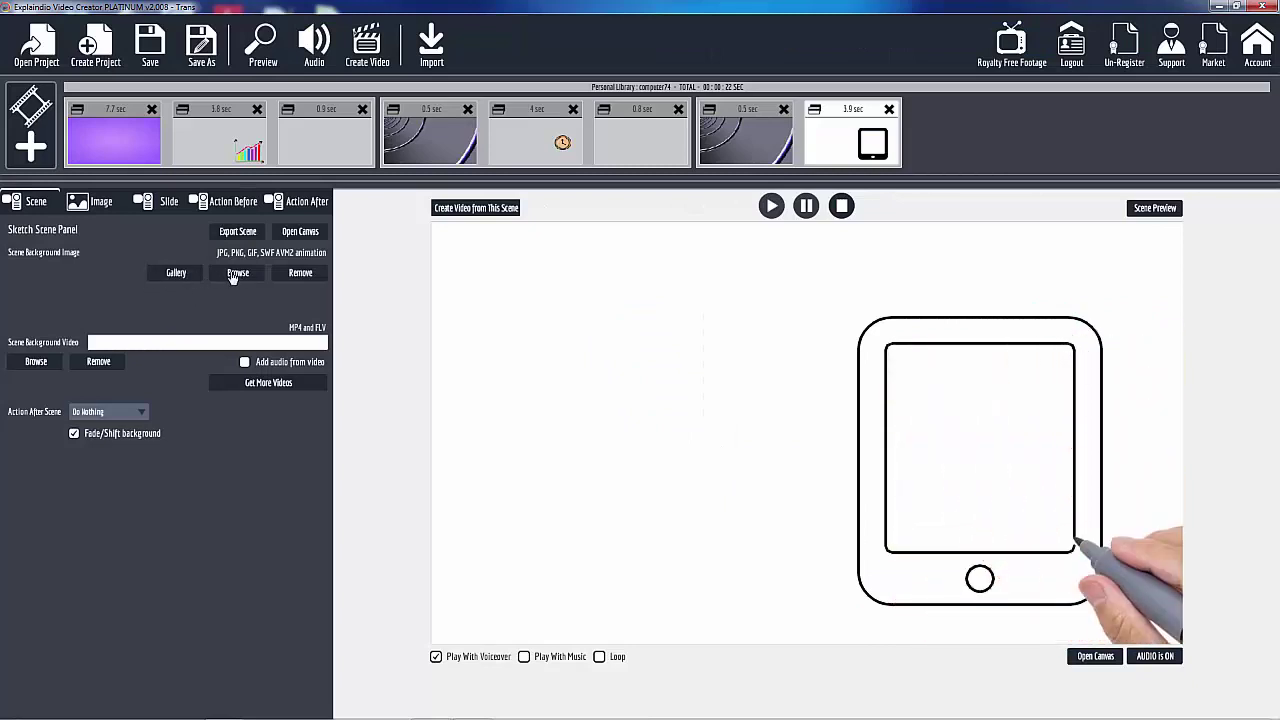
# Set video _311 from Explaindio Stuff's Monthy HD Video Backgrounds folder on drive J: as the third scene's background video.
pyautogui.click(35, 363)
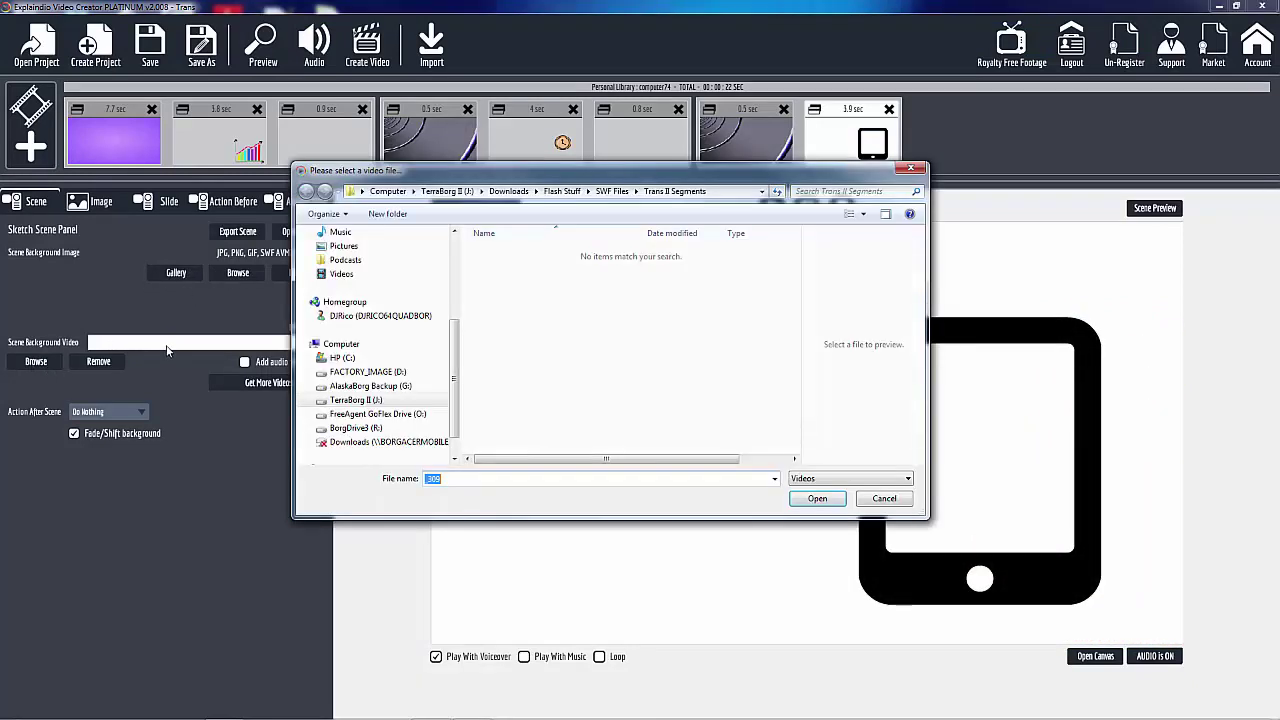
pyautogui.scroll(1, 370, 420)
pyautogui.click(369, 448)
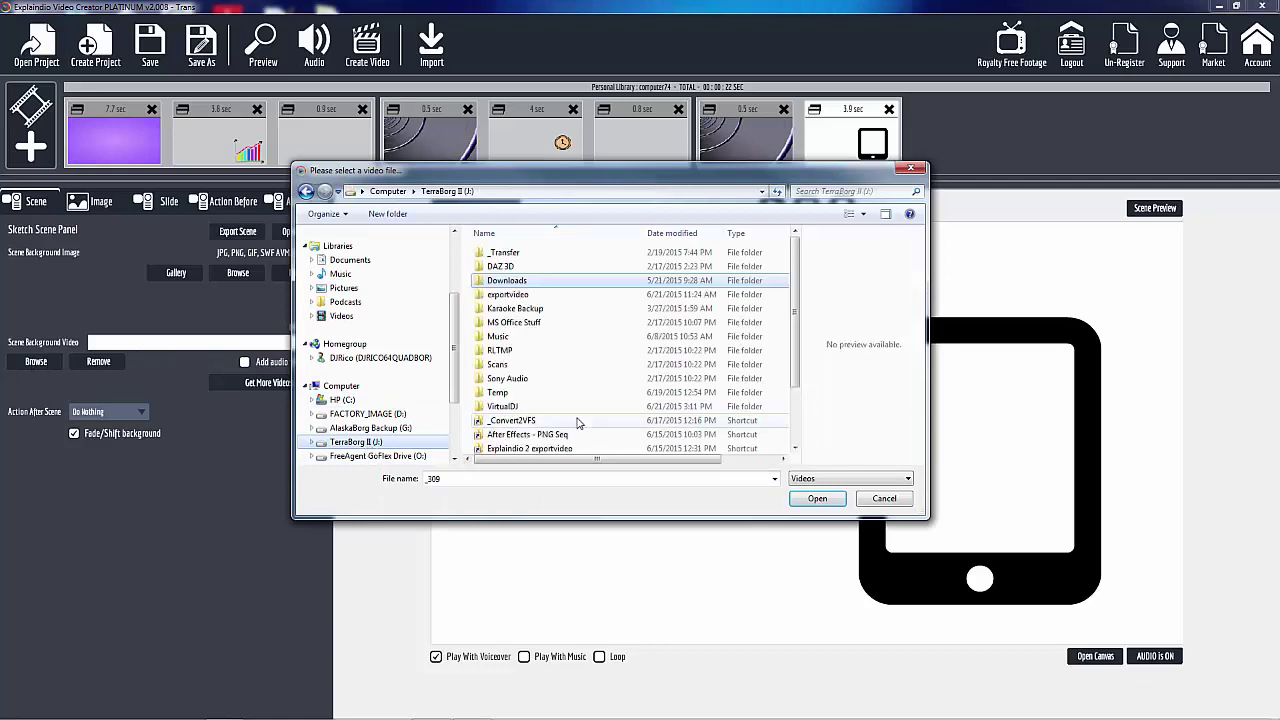
pyautogui.scroll(-2, 800, 366)
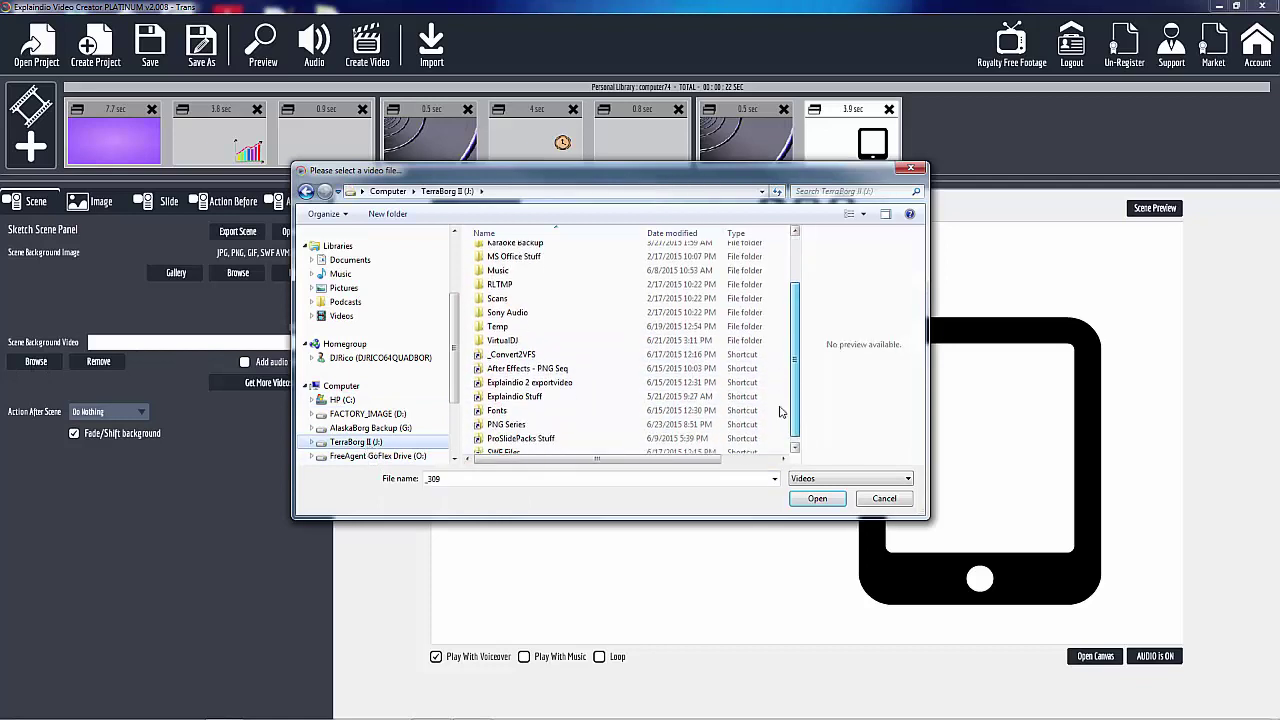
pyautogui.doubleClick(513, 399)
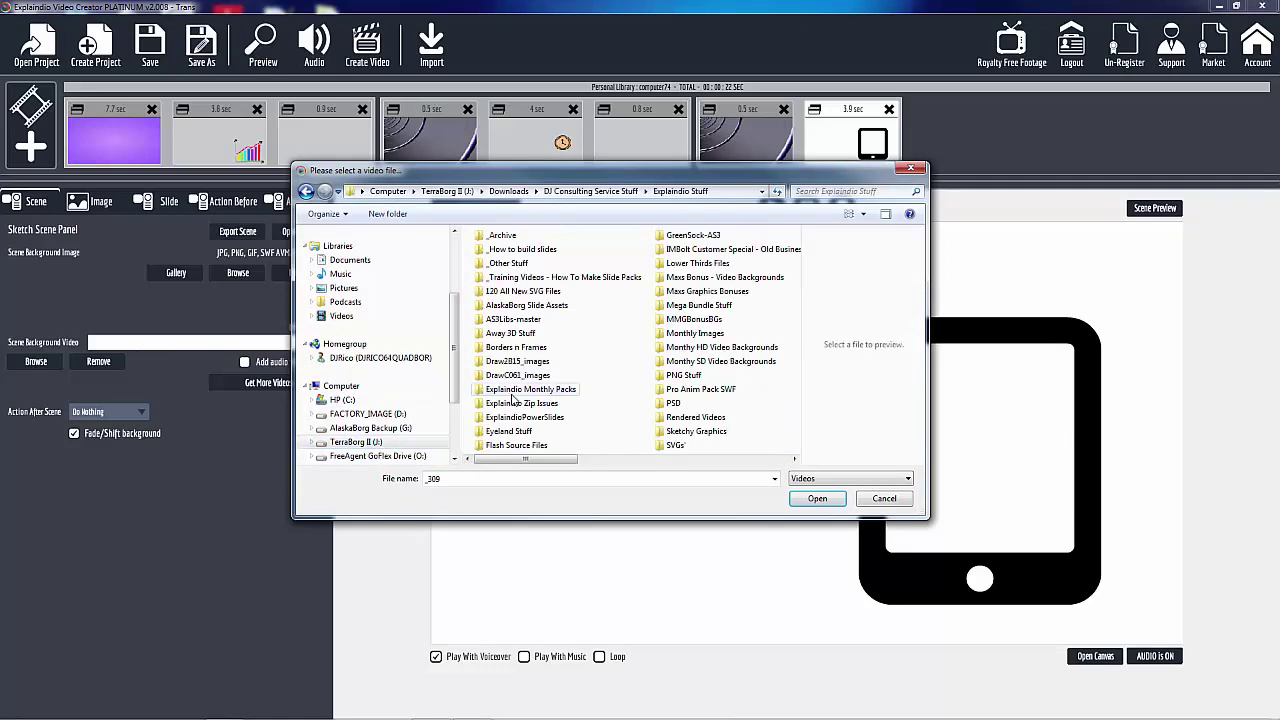
pyautogui.click(715, 348)
pyautogui.hscroll(1, 535, 362)
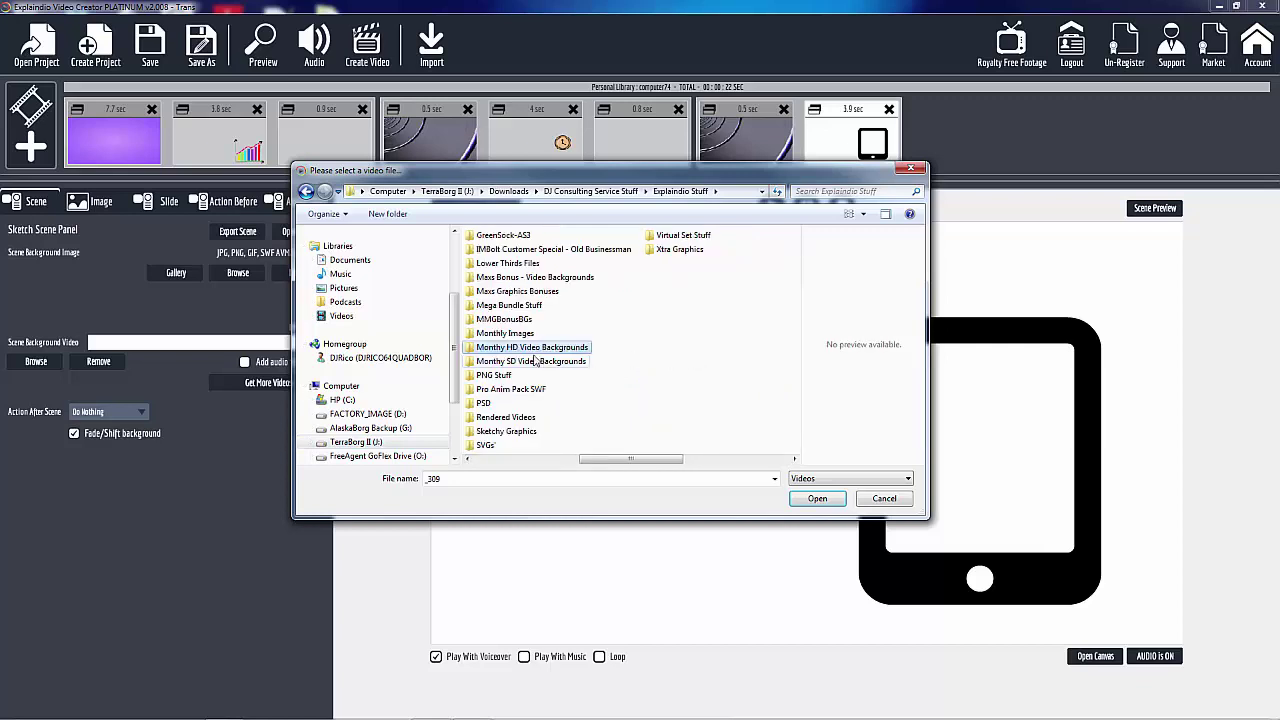
pyautogui.doubleClick(524, 348)
pyautogui.click(588, 447)
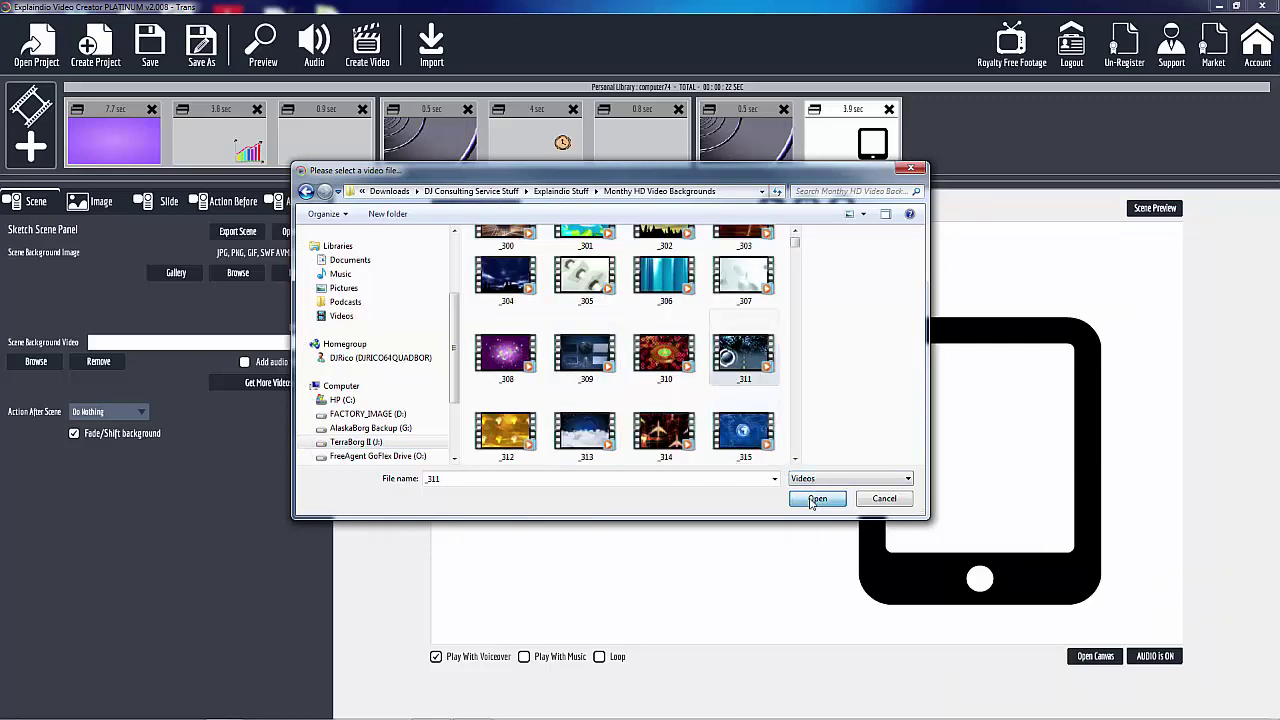
pyautogui.click(816, 498)
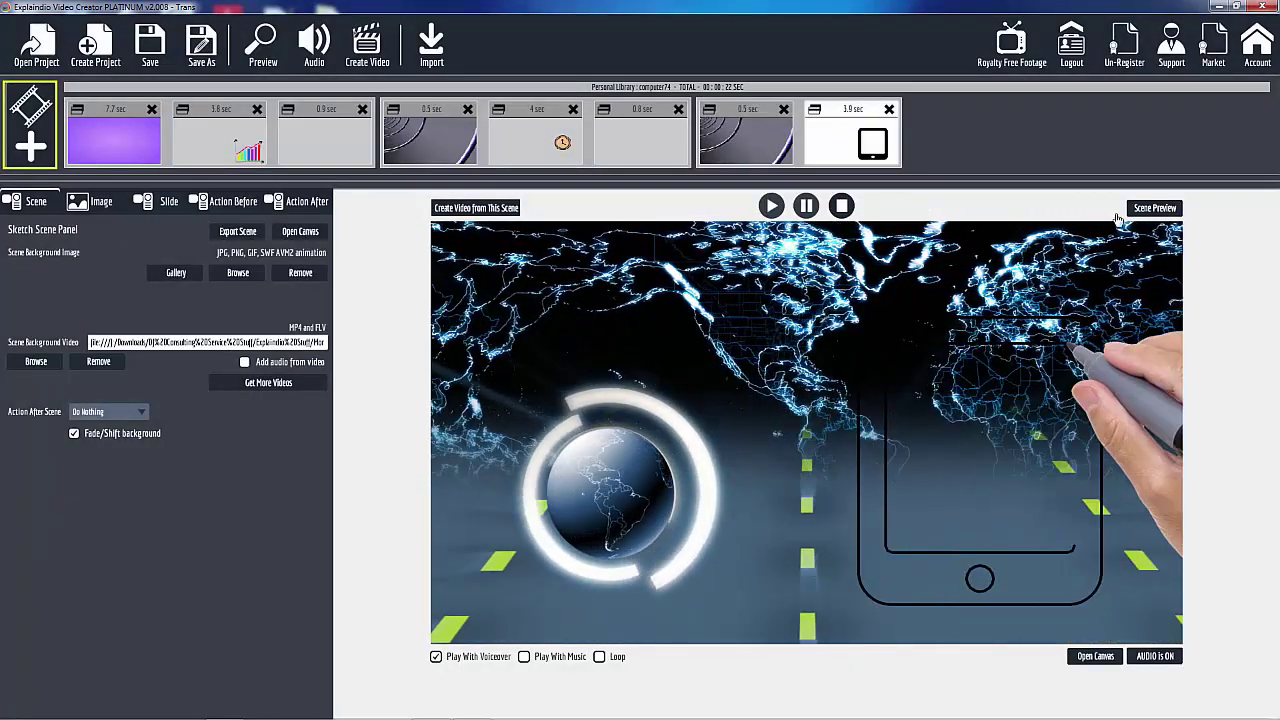
# Preview the third scene with its video background.
pyautogui.click(1150, 209)
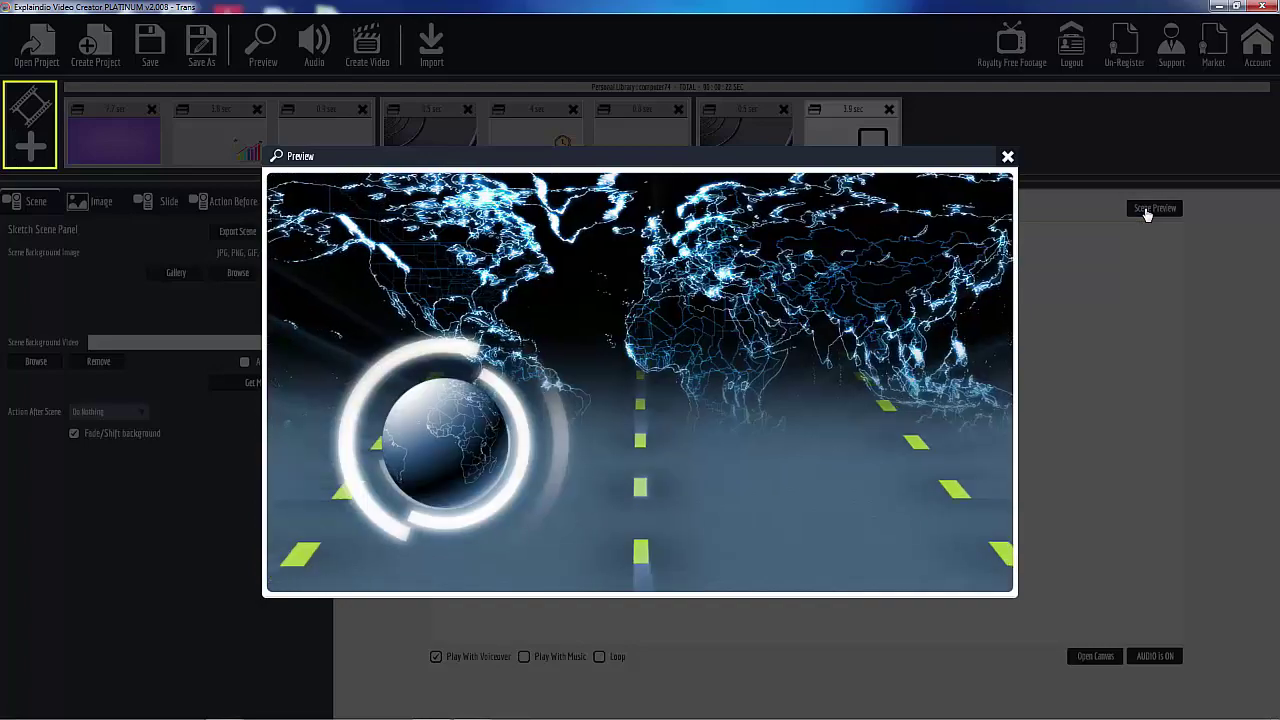
pyautogui.click(1008, 160)
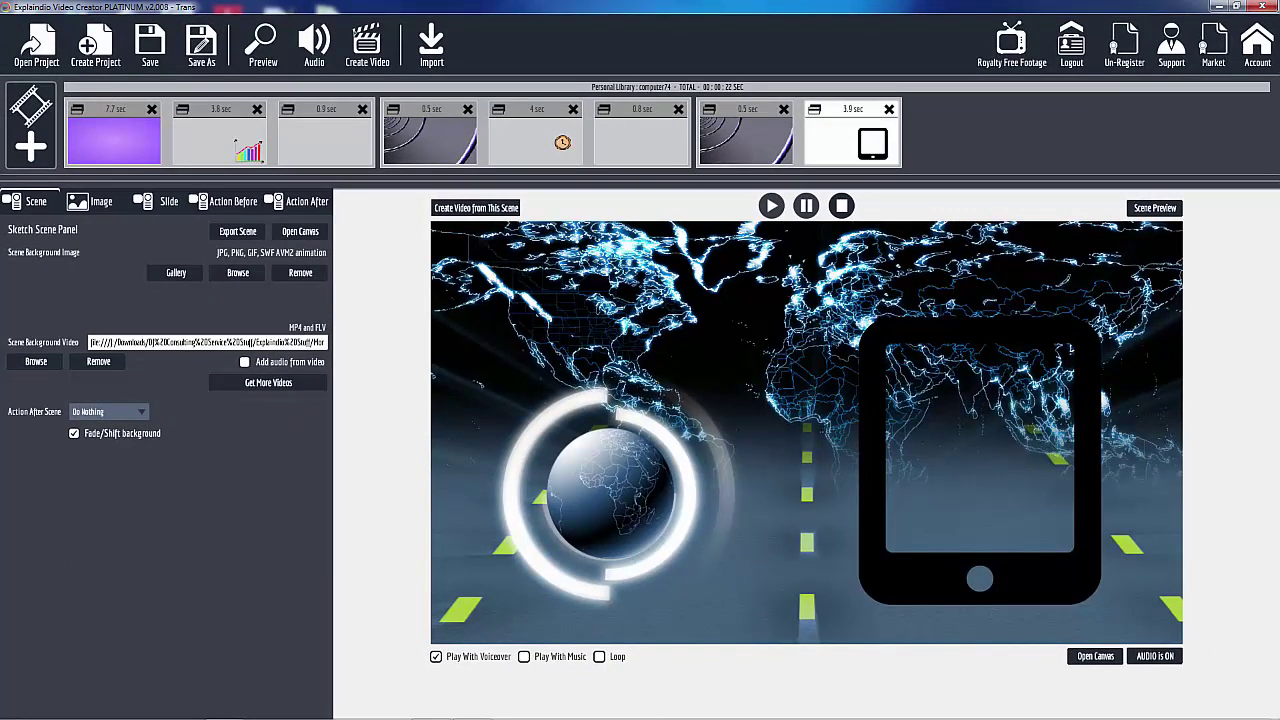
# Select the third scene's transition end slide, play the video in the media player window, and close the player.
pyautogui.doubleClick(745, 135)
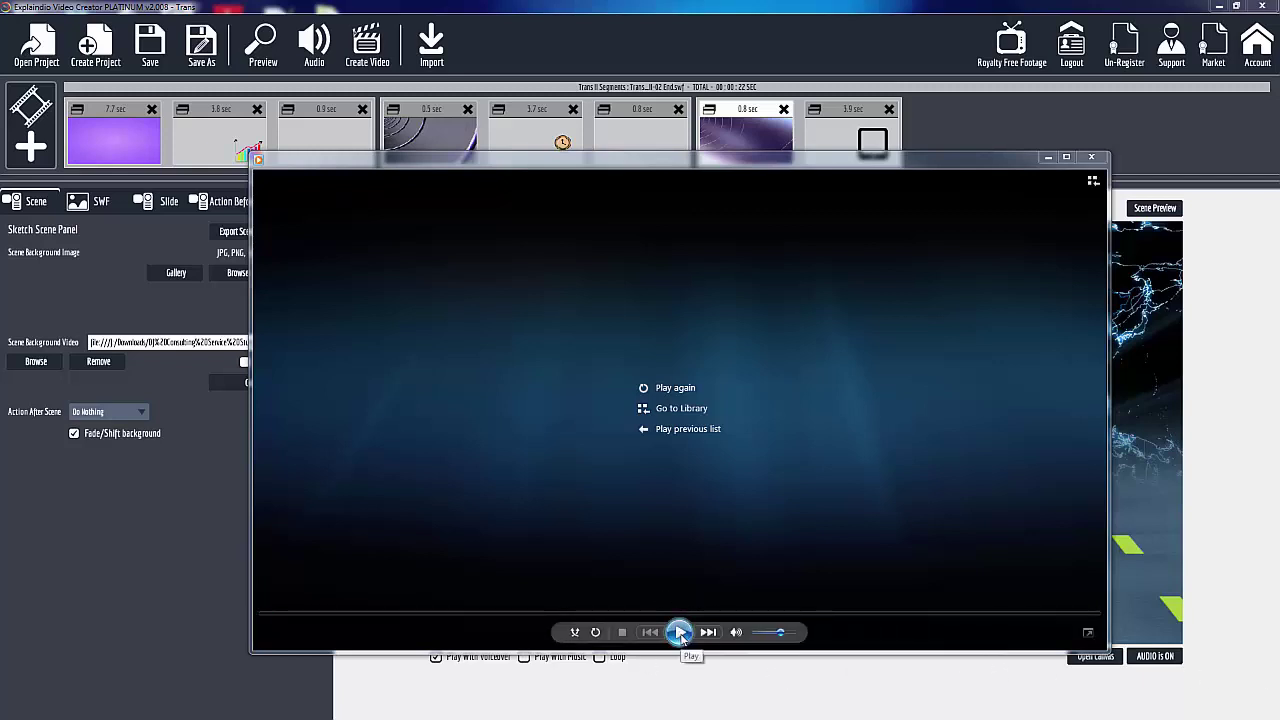
pyautogui.click(679, 633)
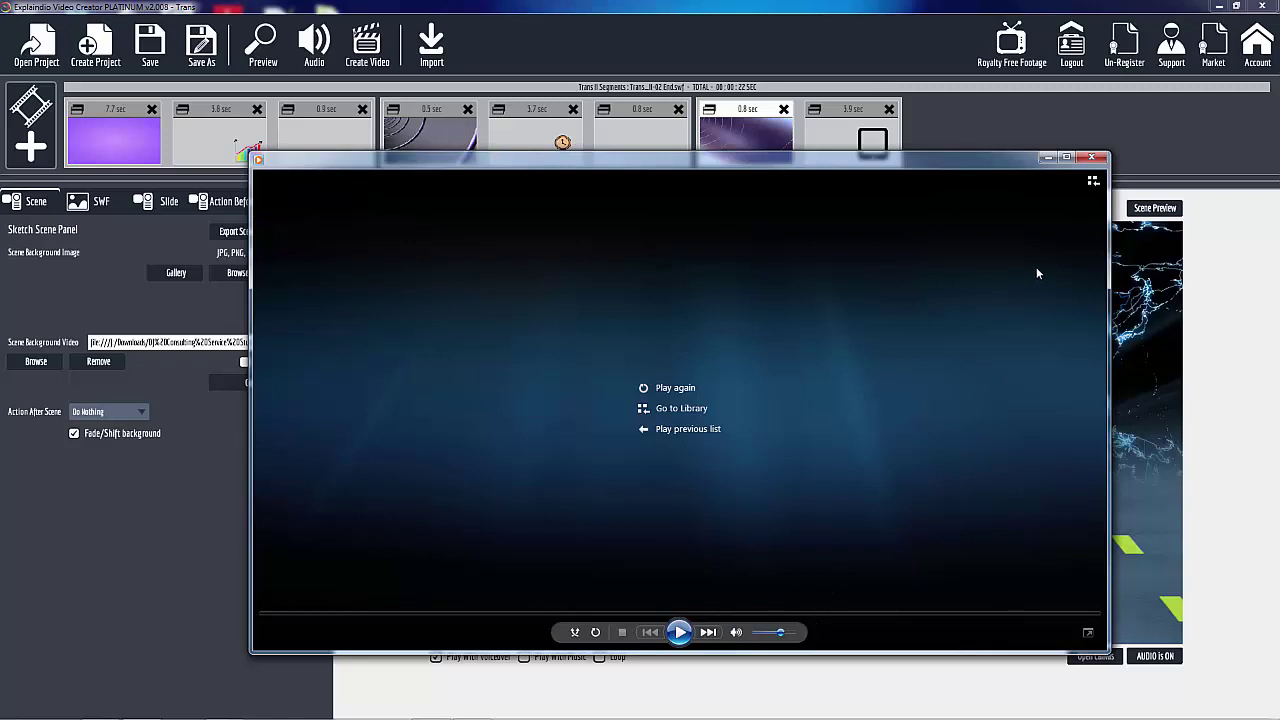
pyautogui.click(1096, 159)
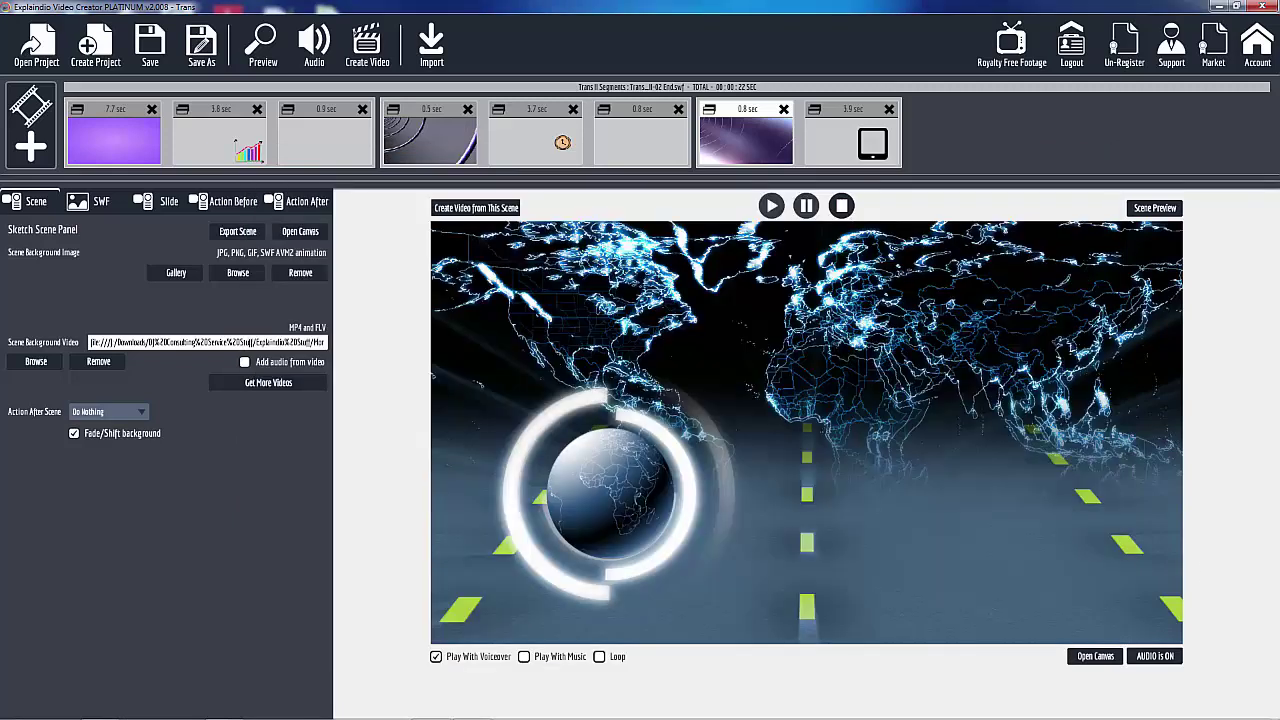